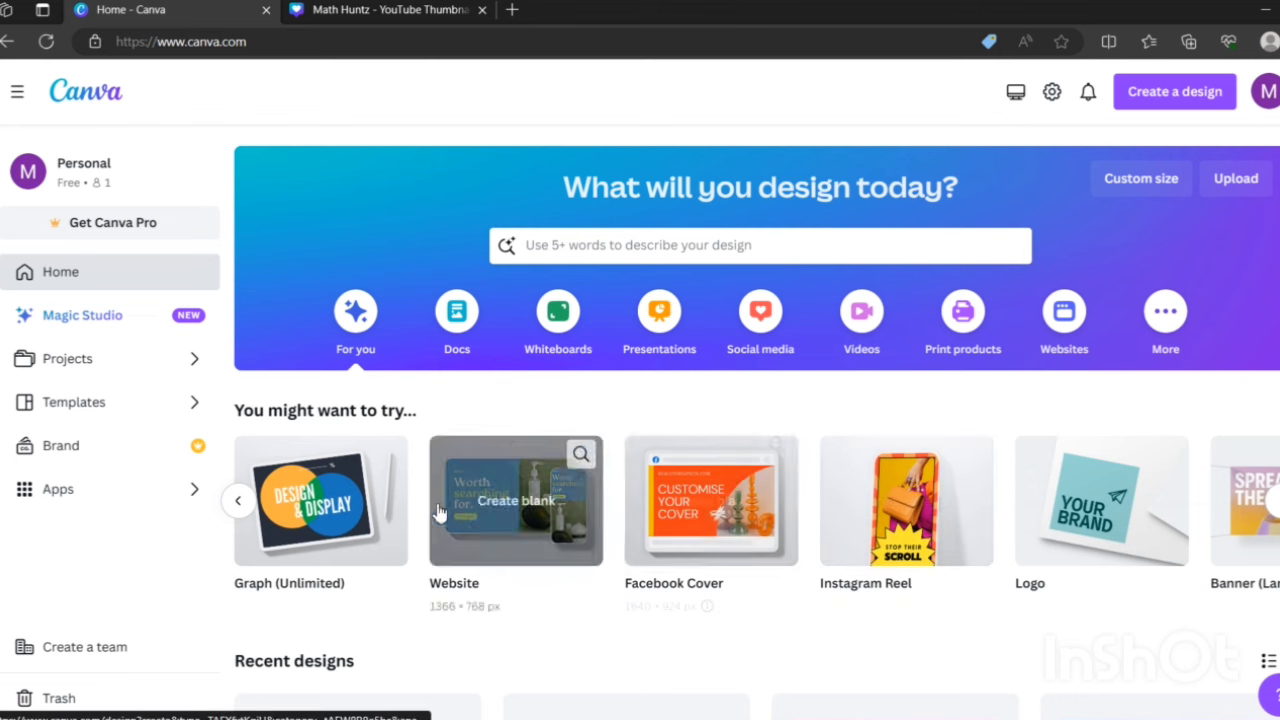
# Create a new blank YouTube Thumbnail design from the suggested design types
pyautogui.click(238, 501)
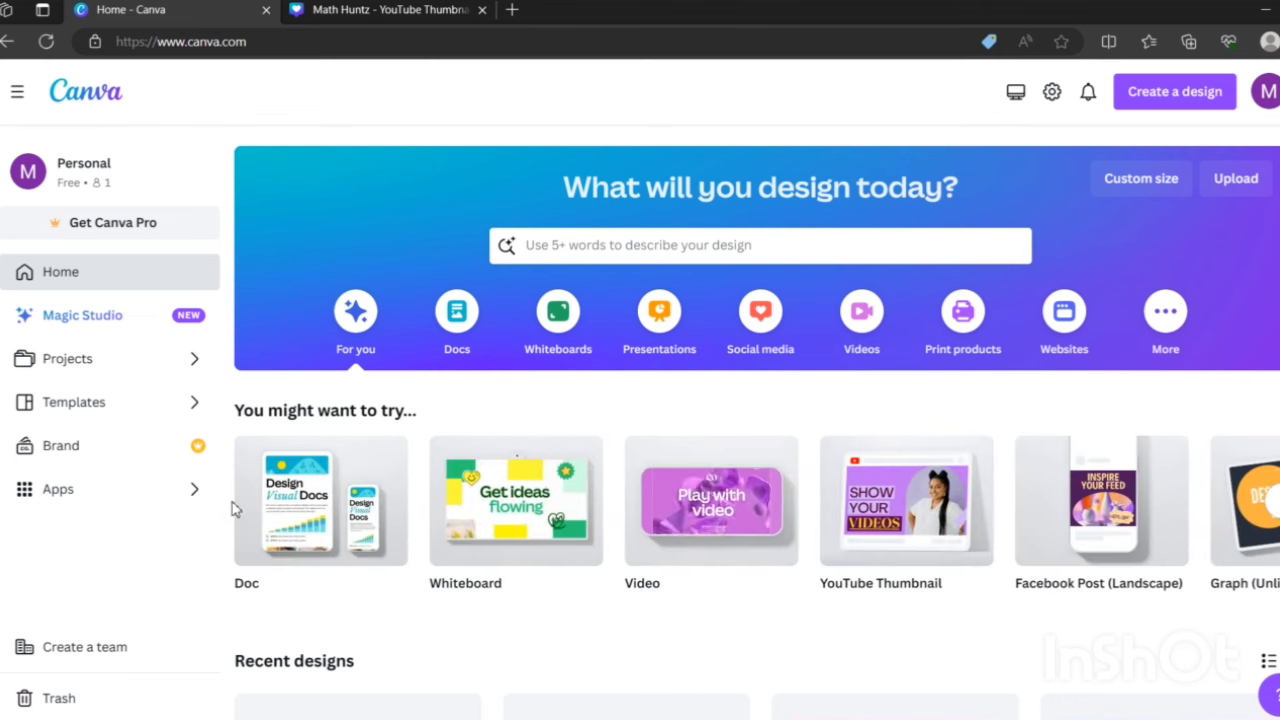
pyautogui.click(882, 513)
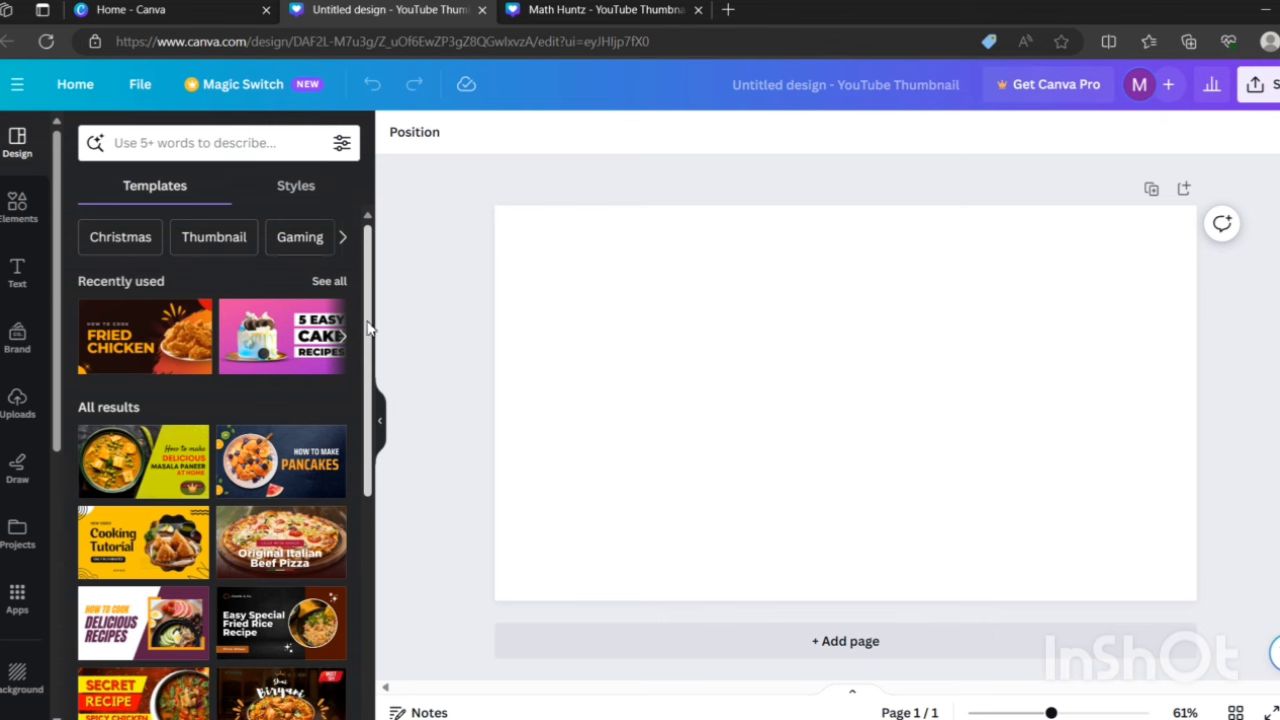
# Try the orange and white "Easy Food Recipes" cooking template on the blank thumbnail, and undo it
pyautogui.moveTo(369, 327); pyautogui.dragTo(372, 566)
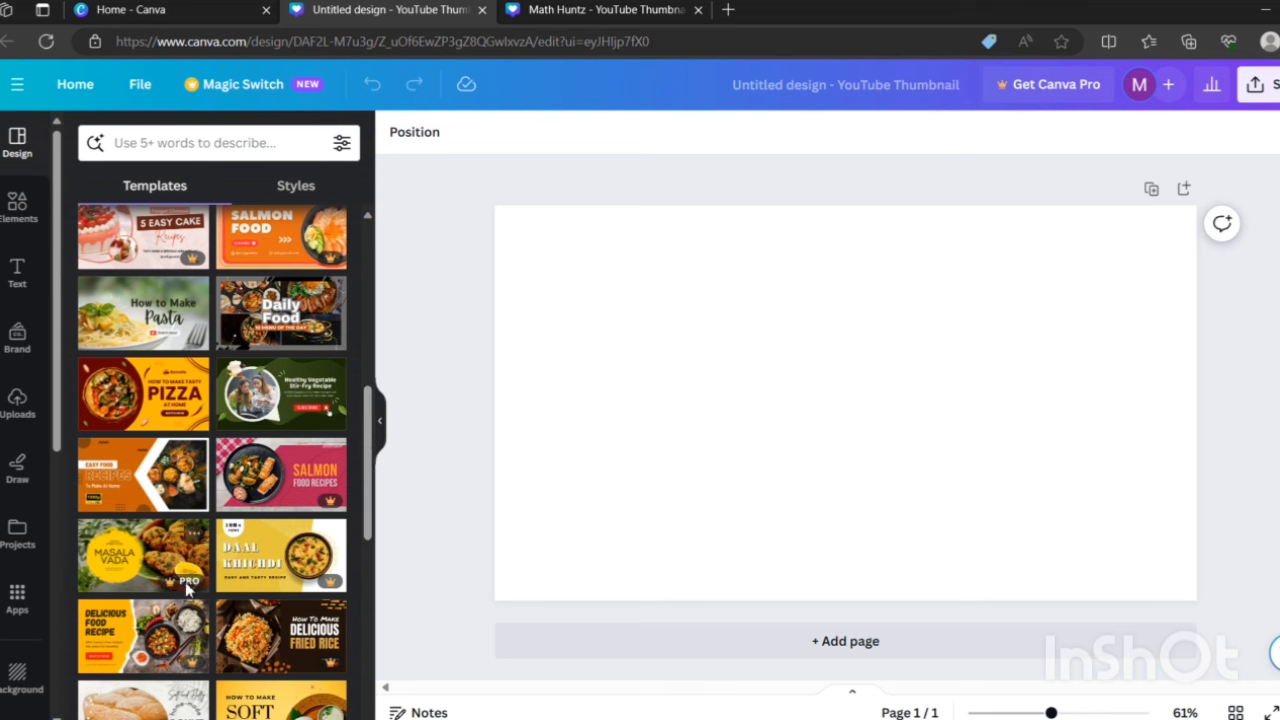
pyautogui.click(160, 482)
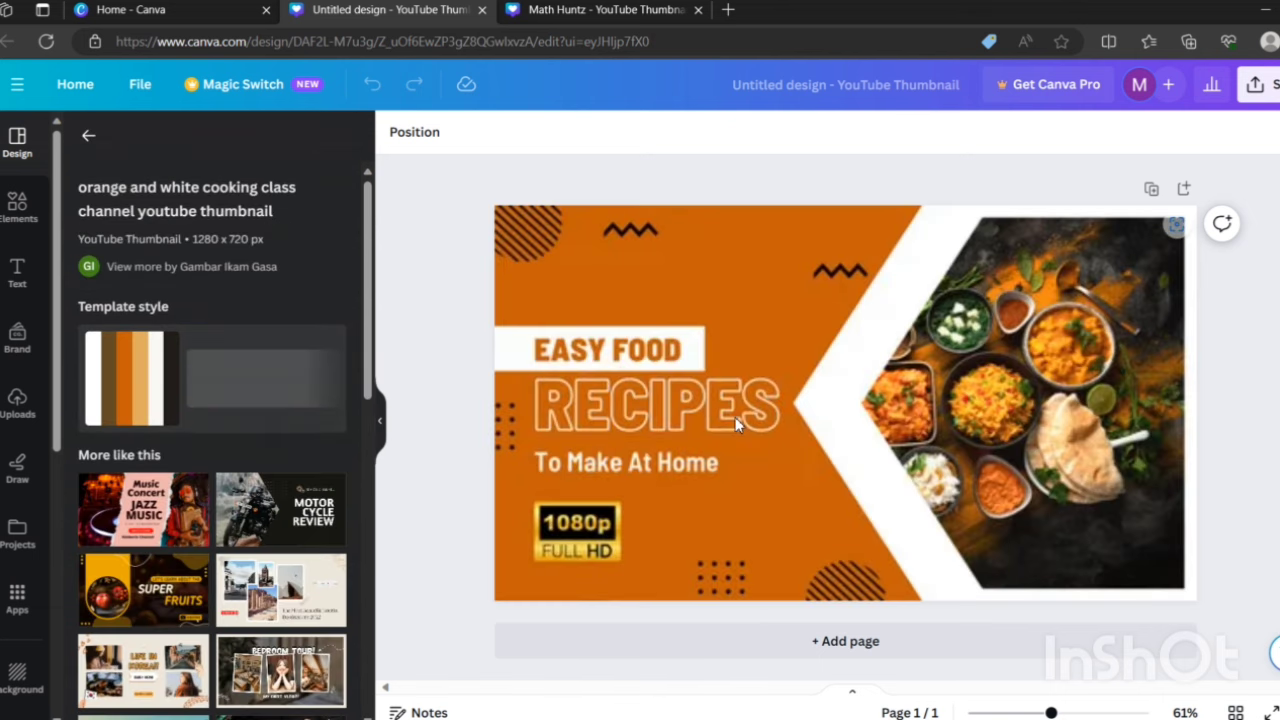
pyautogui.click(952, 393)
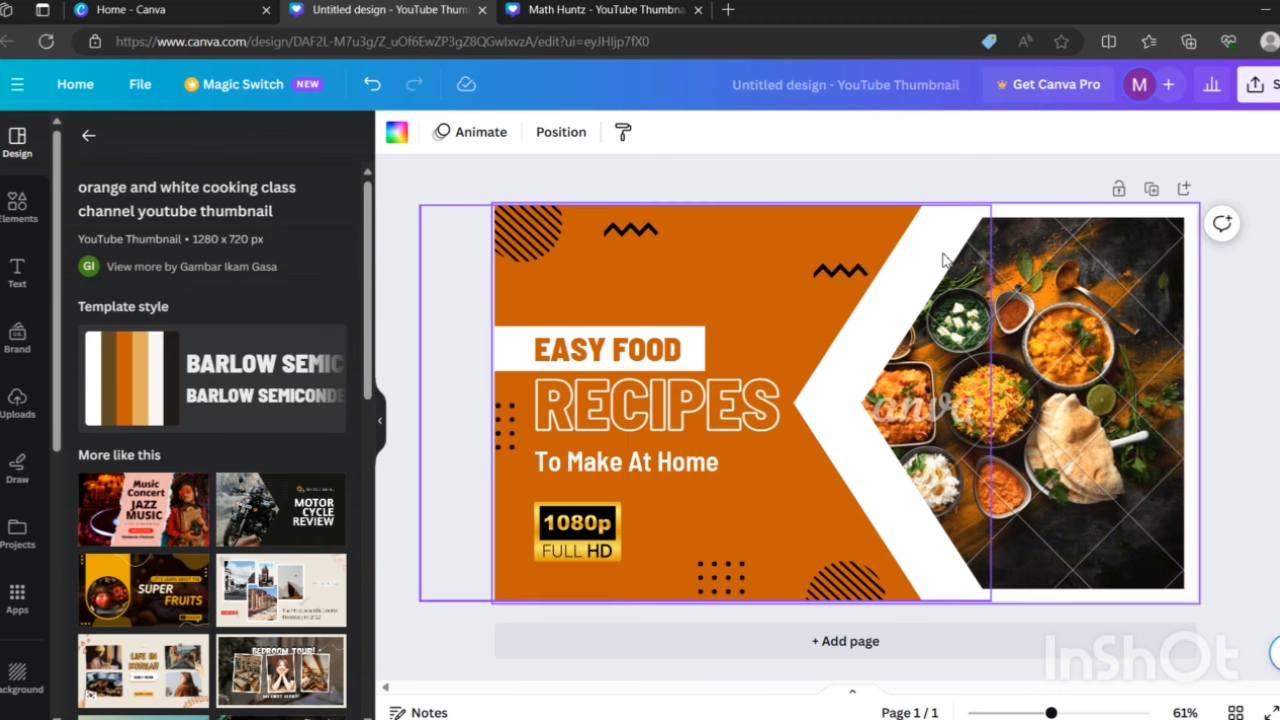
pyautogui.click(372, 84)
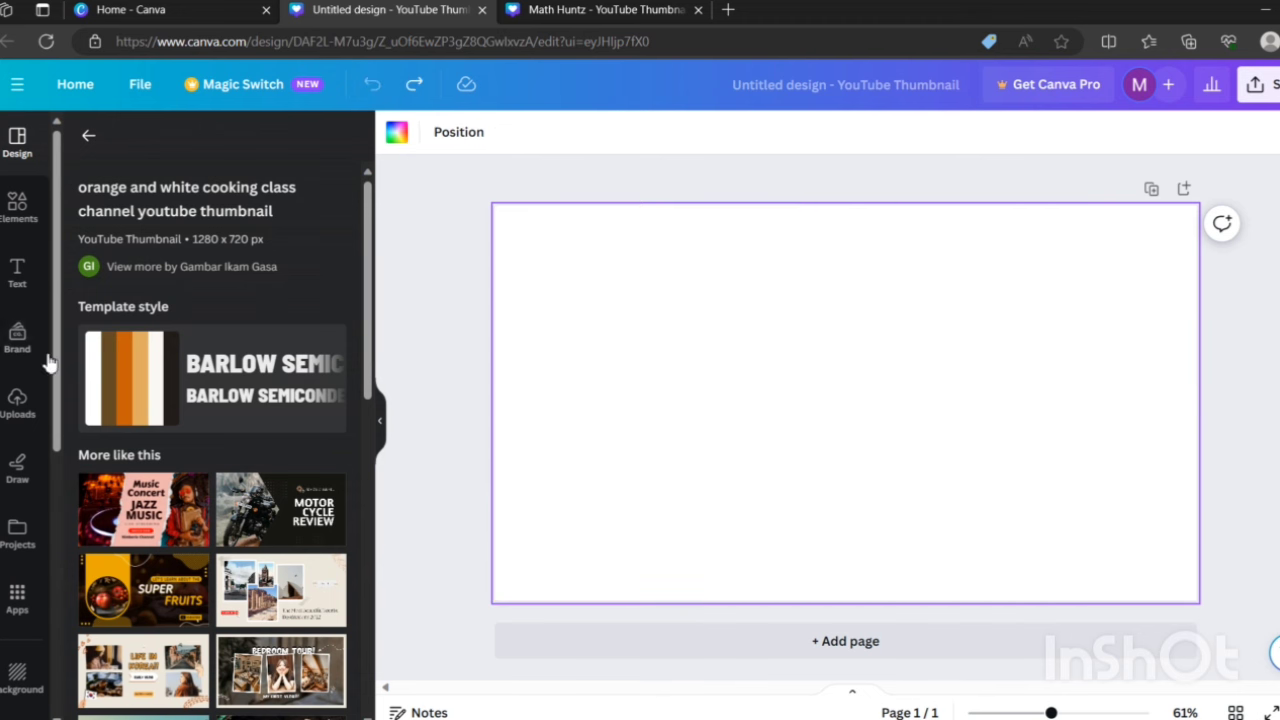
# Look through the apps library and examine the apps already added to the account
pyautogui.scroll(-1, 17, 340)
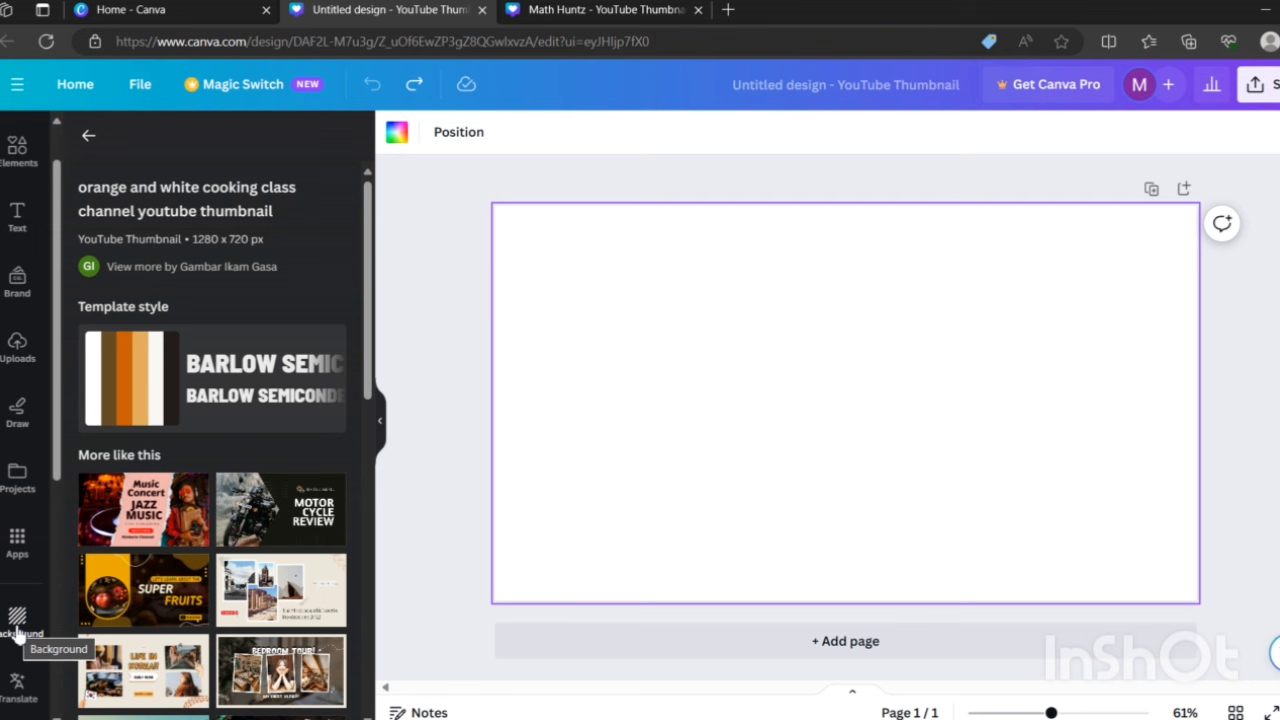
pyautogui.click(20, 546)
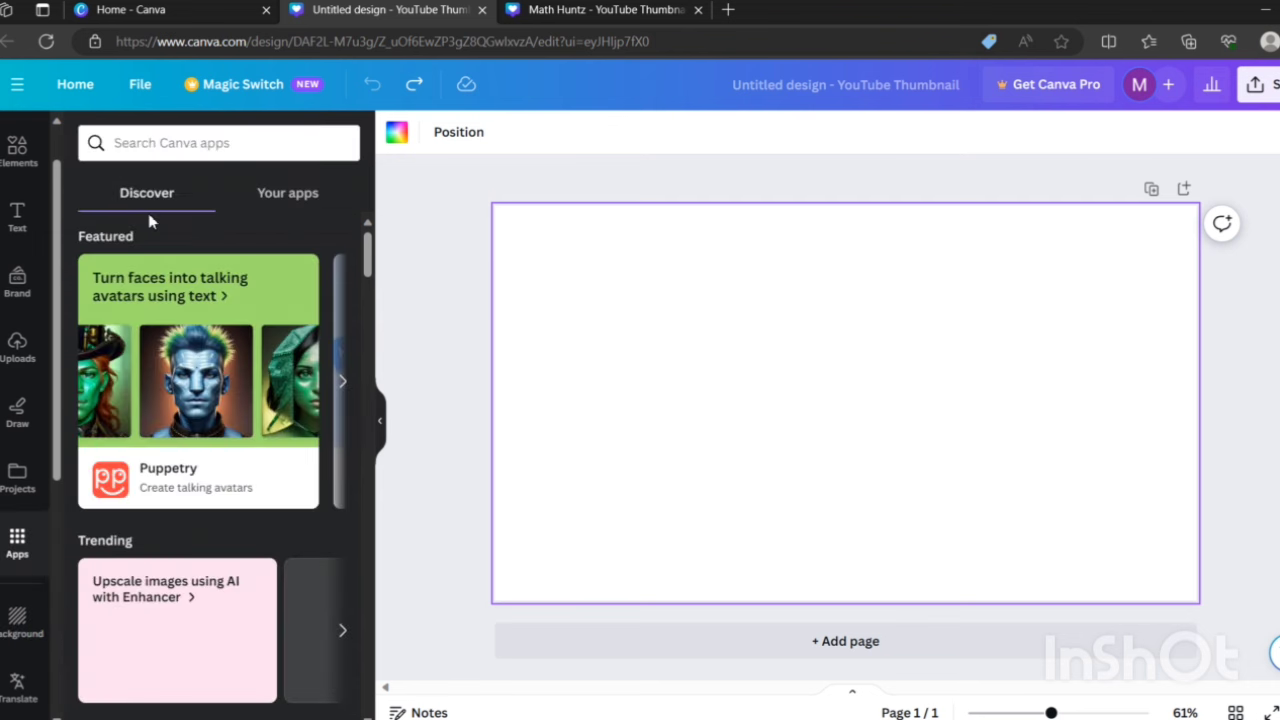
pyautogui.click(294, 203)
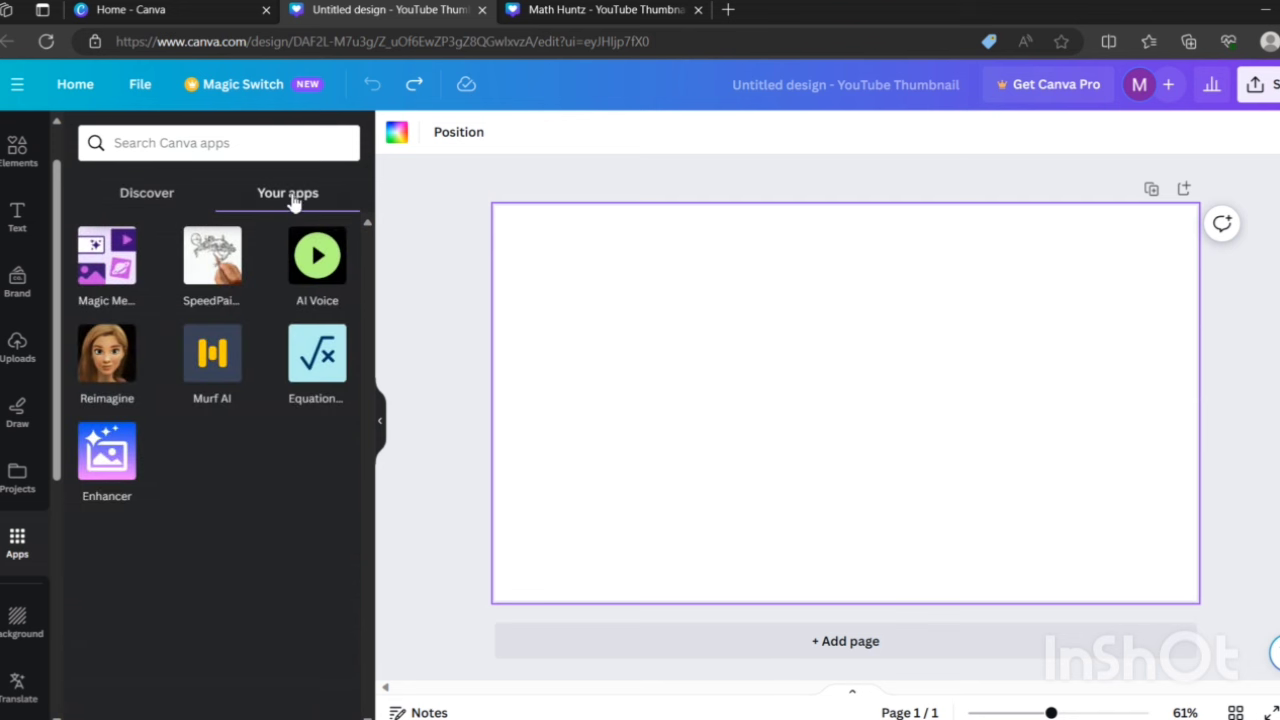
# Try the gold star confetti photo and the heart drawn in pink sand as the page background
pyautogui.click(16, 620)
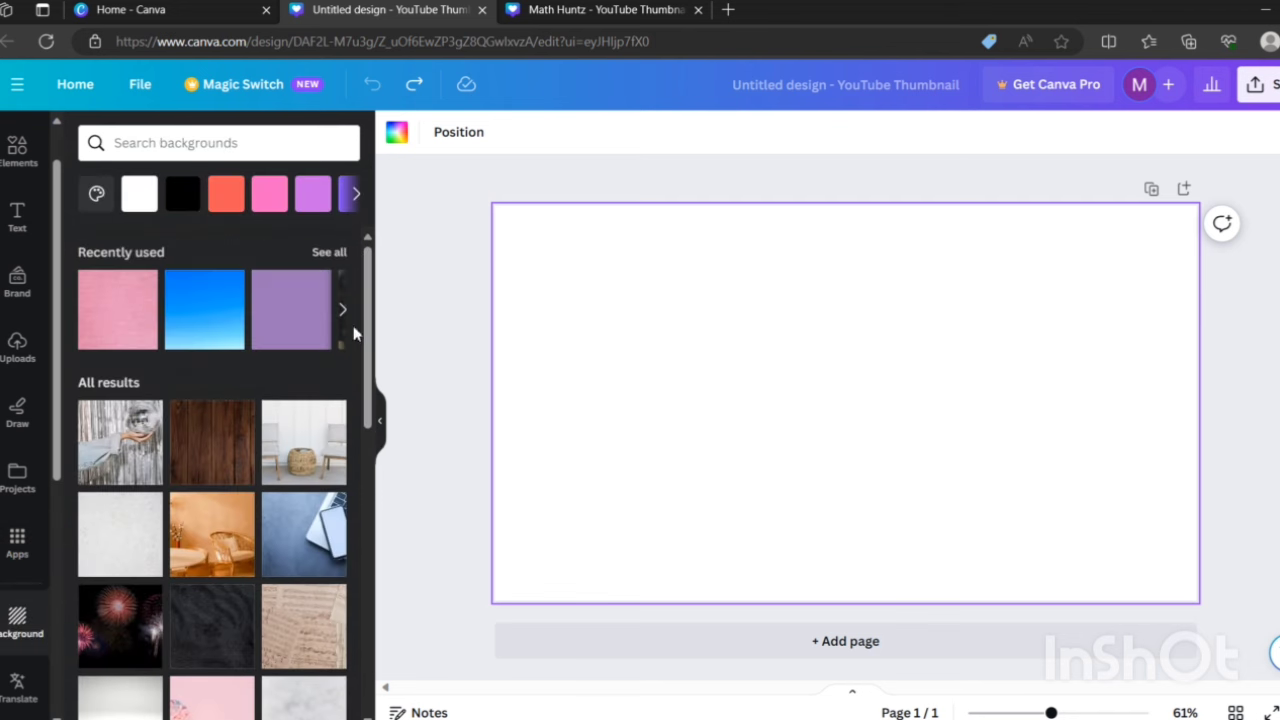
pyautogui.scroll(-10, 372, 340)
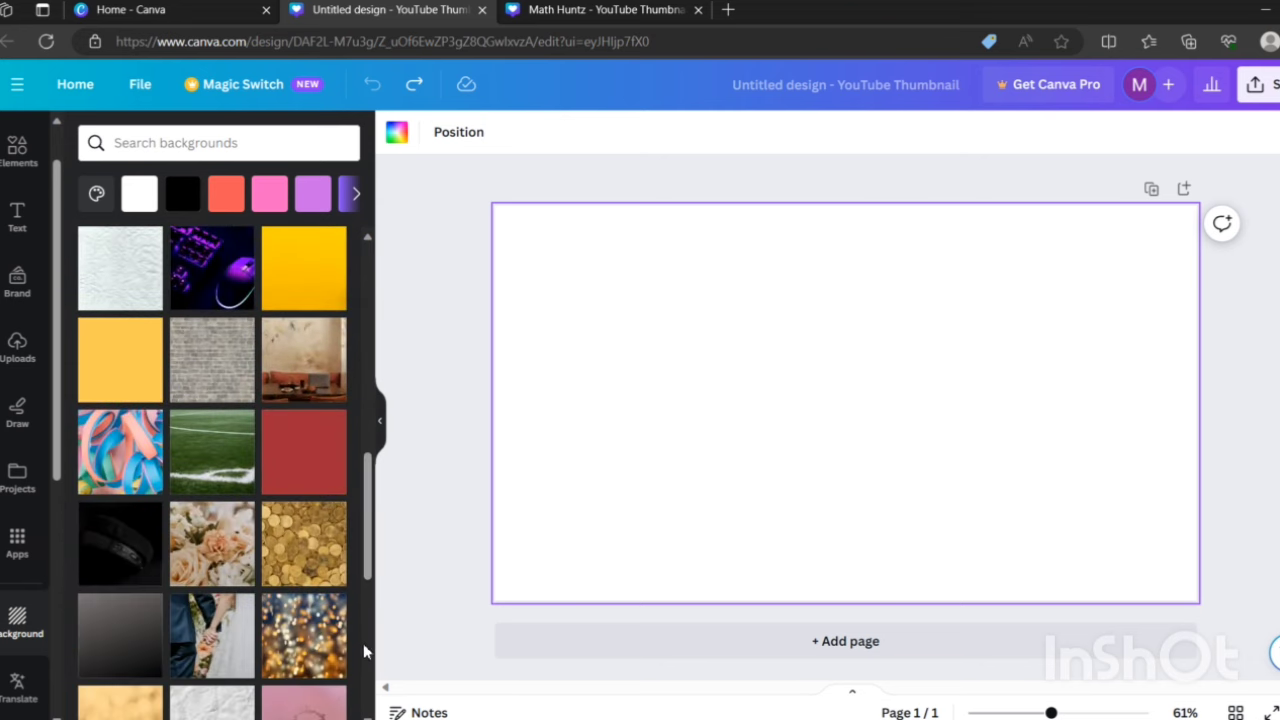
pyautogui.scroll(-5, 363, 569)
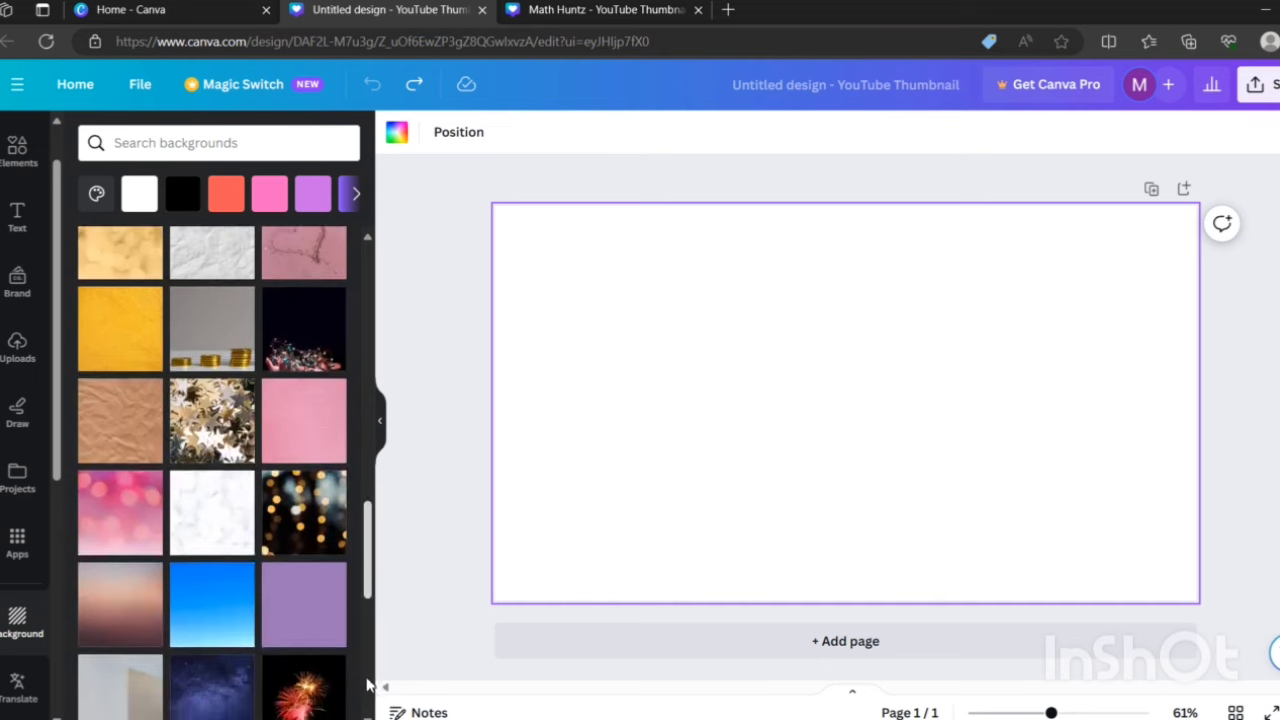
pyautogui.scroll(4, 367, 685)
pyautogui.scroll(-2, 366, 643)
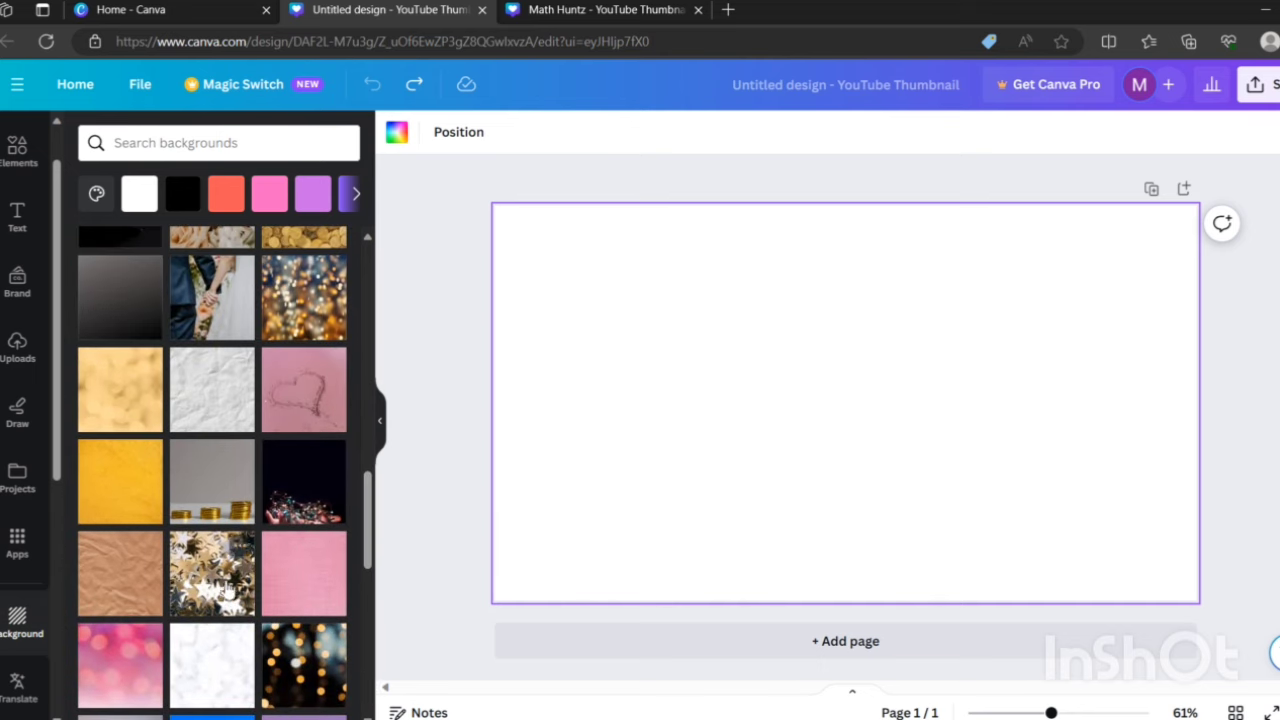
pyautogui.click(228, 592)
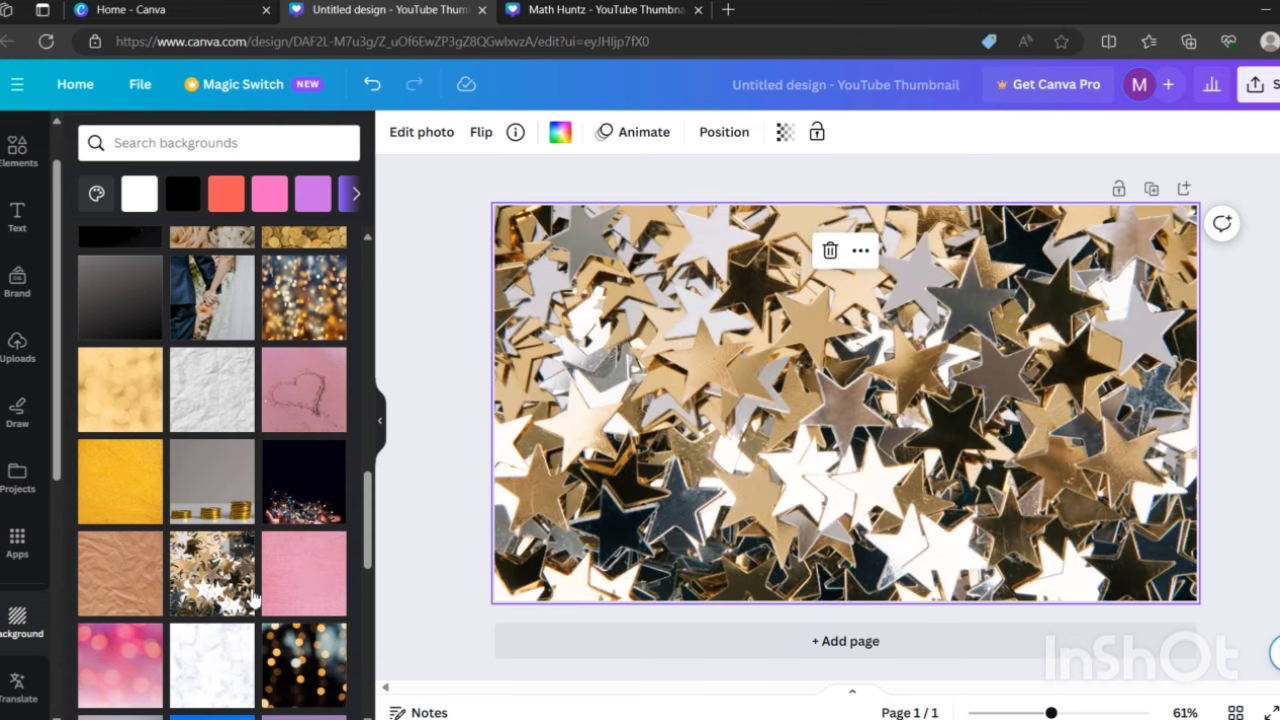
pyautogui.click(308, 427)
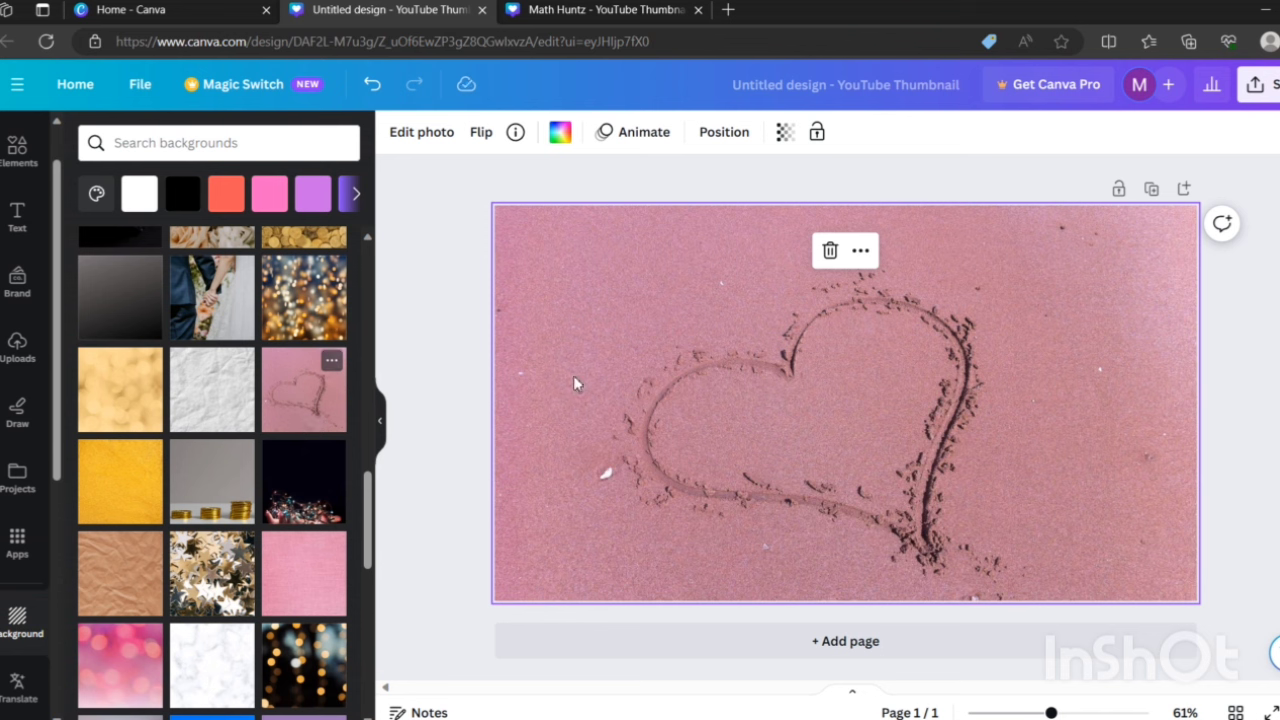
# Try a solid lime green fill as the page background
pyautogui.click(356, 195)
pyautogui.click(312, 194)
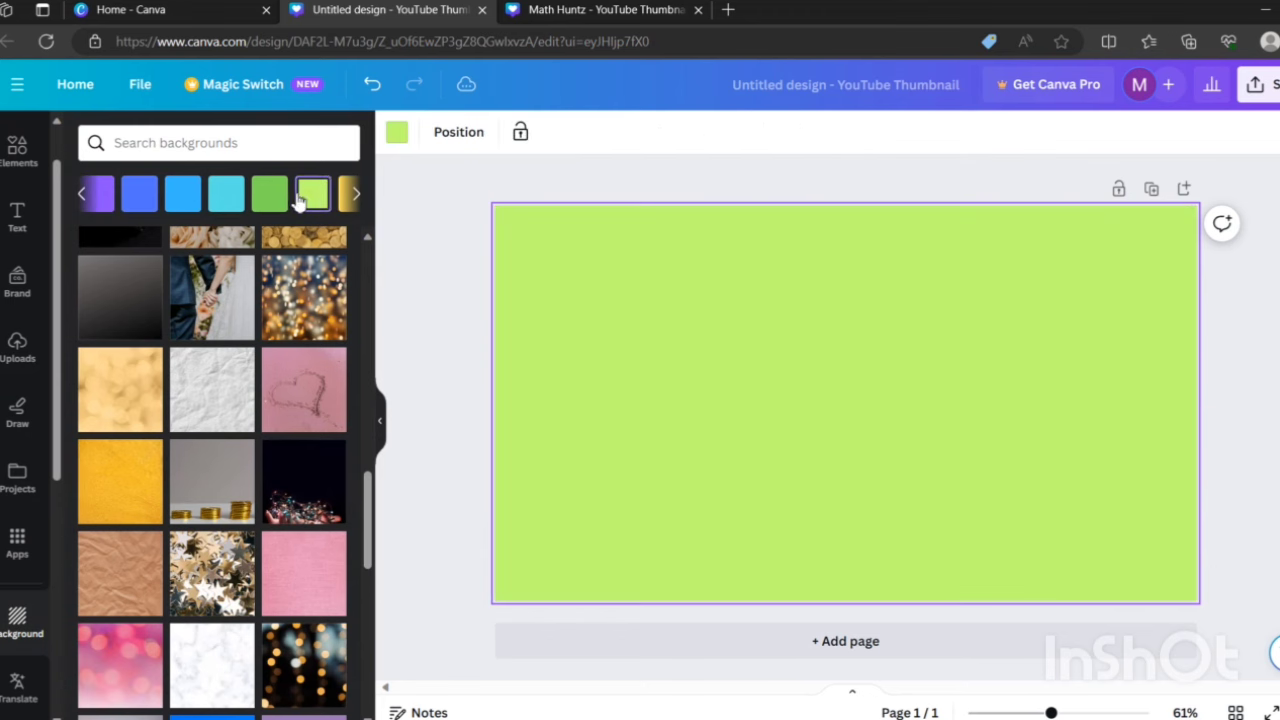
# Fill the page background with the default blue-to-pinkish-purple gradient
pyautogui.click(87, 197)
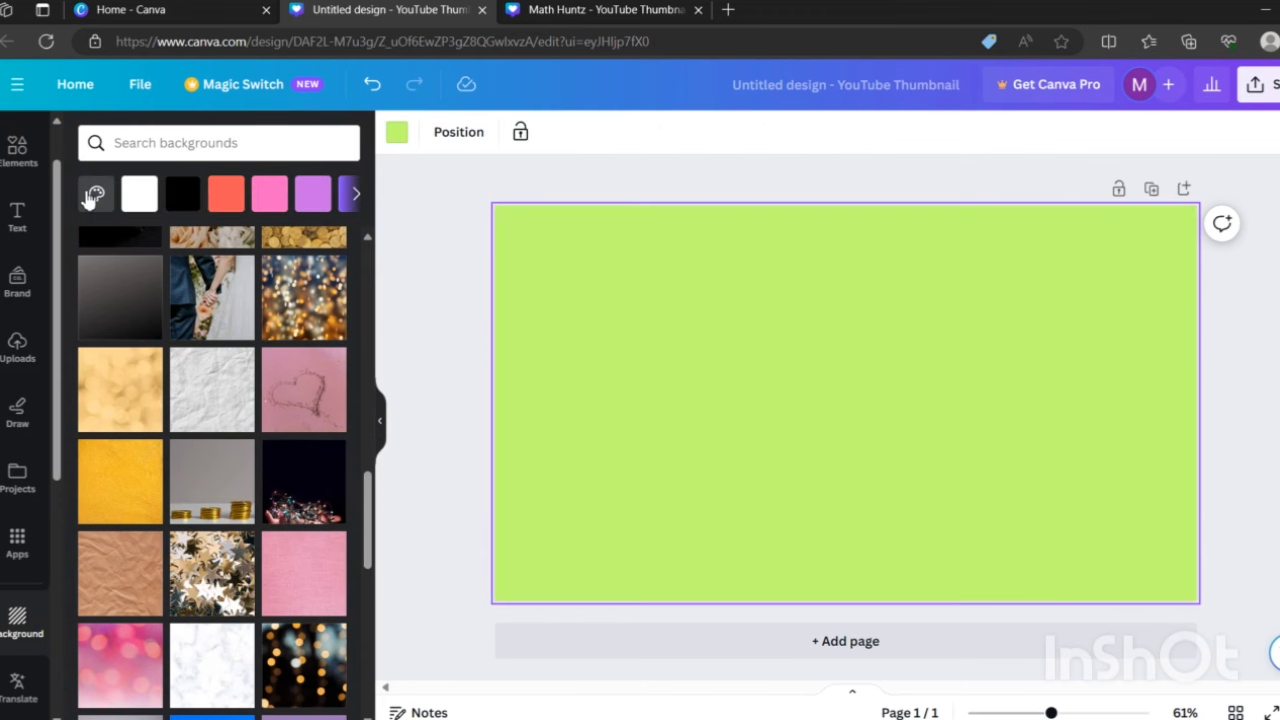
pyautogui.click(97, 196)
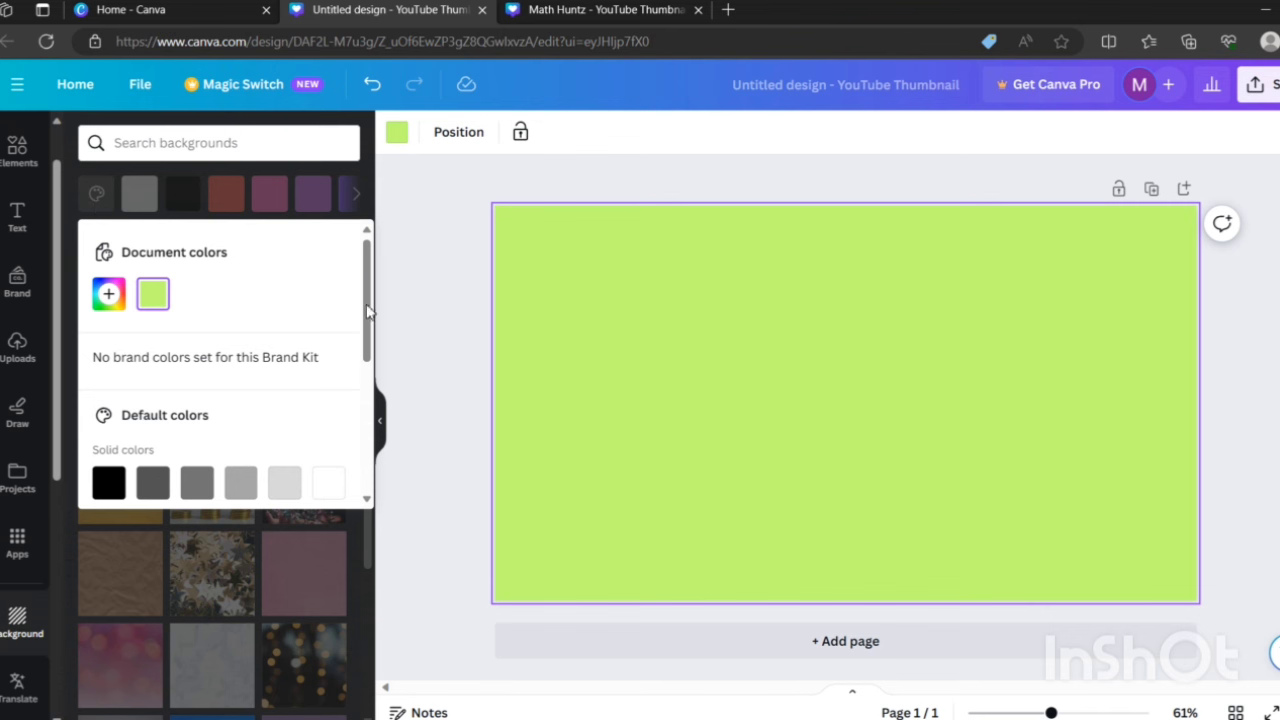
pyautogui.moveTo(367, 312); pyautogui.dragTo(367, 438)
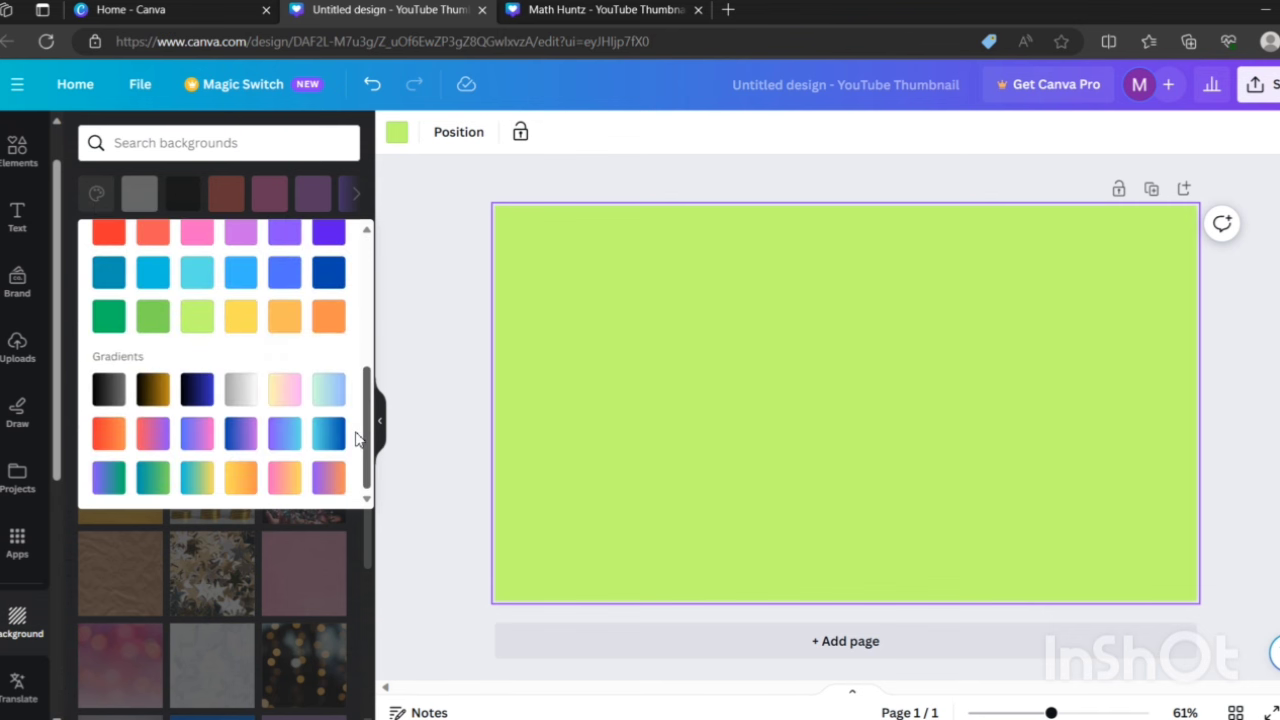
pyautogui.click(241, 434)
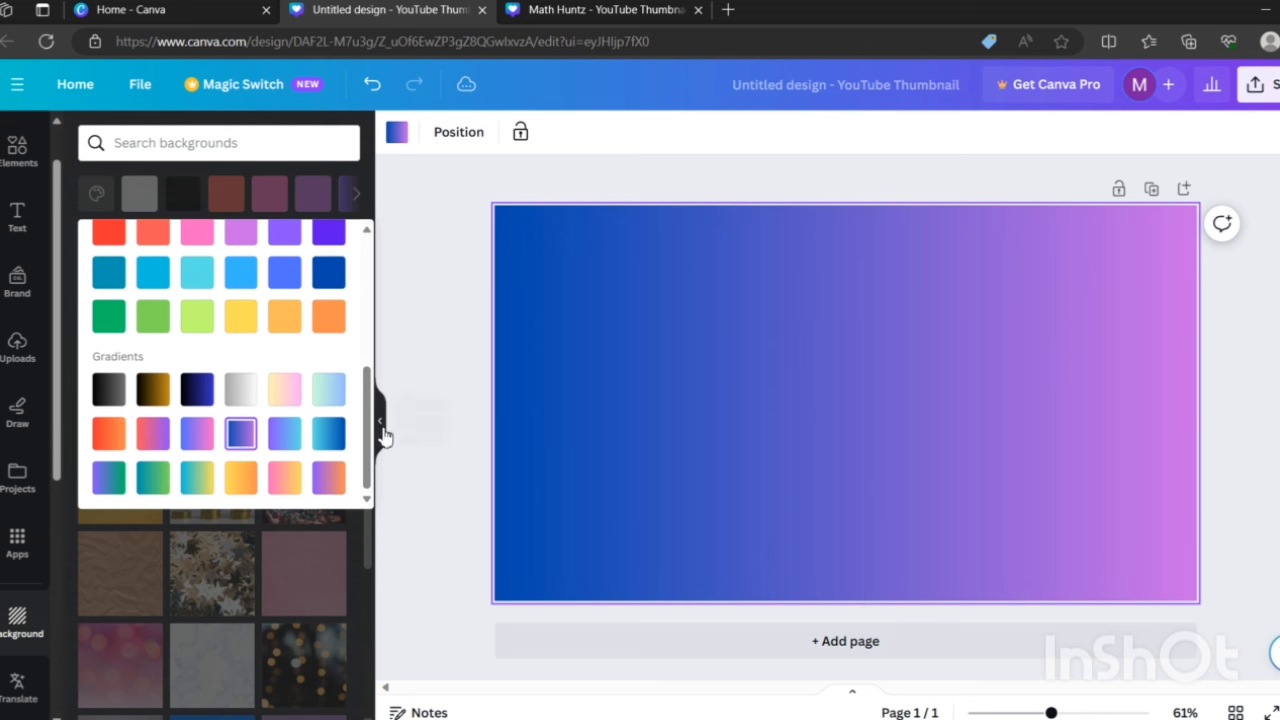
pyautogui.click(405, 458)
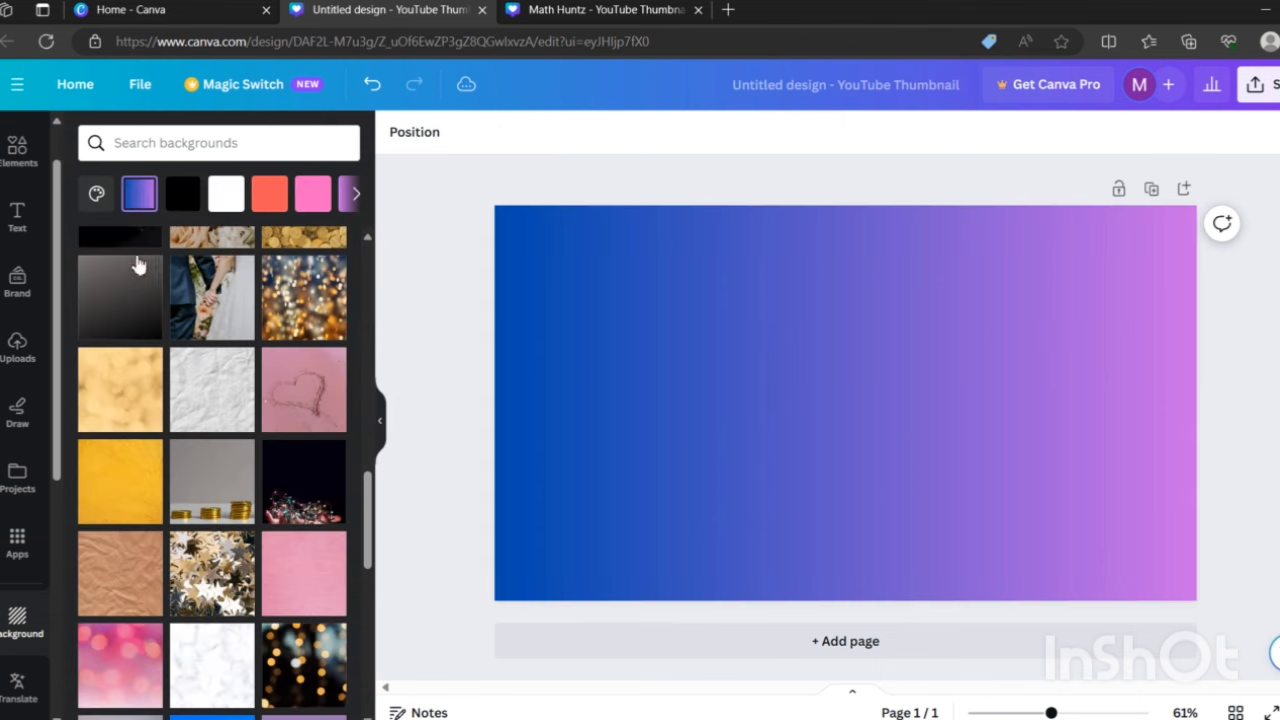
# Look through the elements library, examining its shapes, graphics and themed collections
pyautogui.click(29, 170)
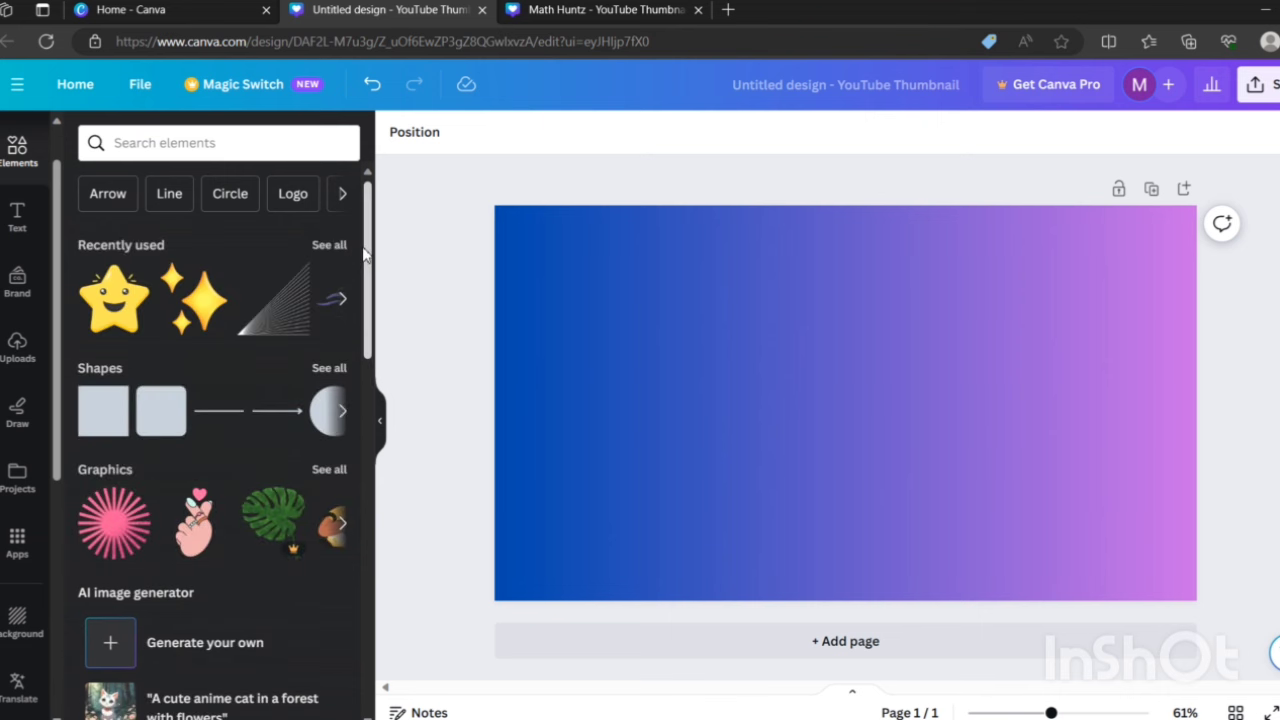
pyautogui.moveTo(368, 255); pyautogui.dragTo(368, 610)
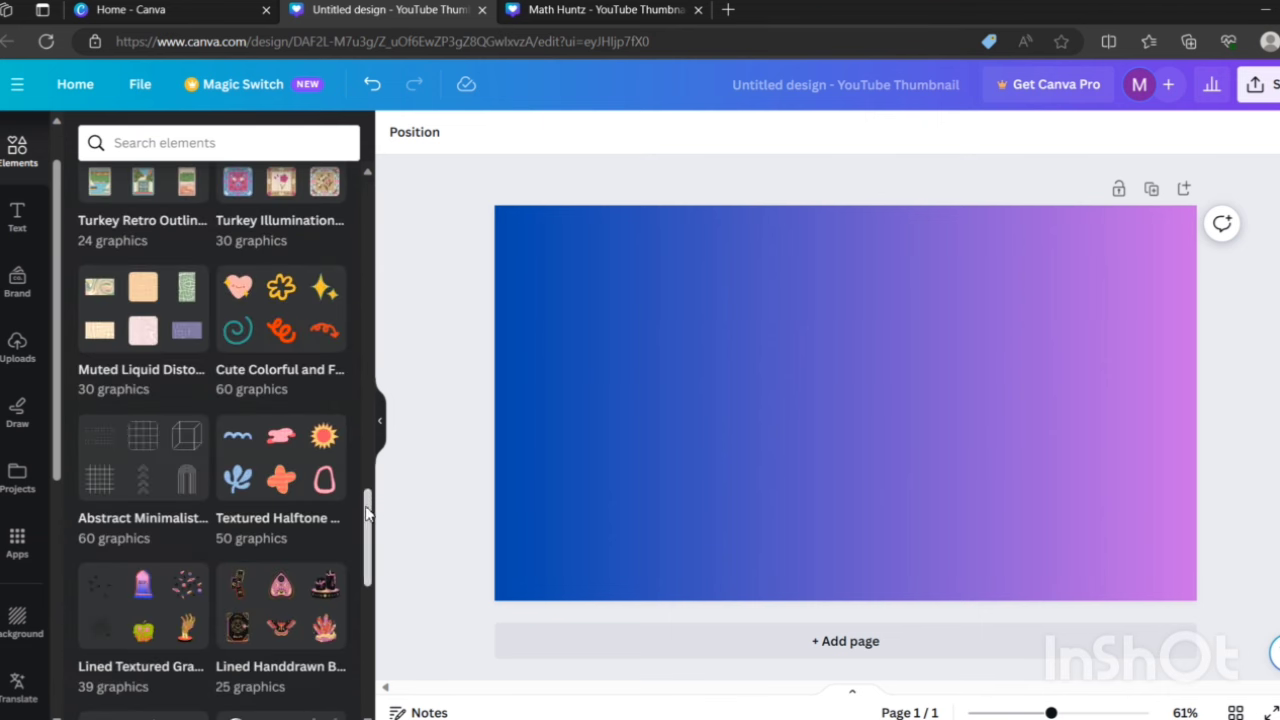
pyautogui.moveTo(370, 541); pyautogui.dragTo(391, 631)
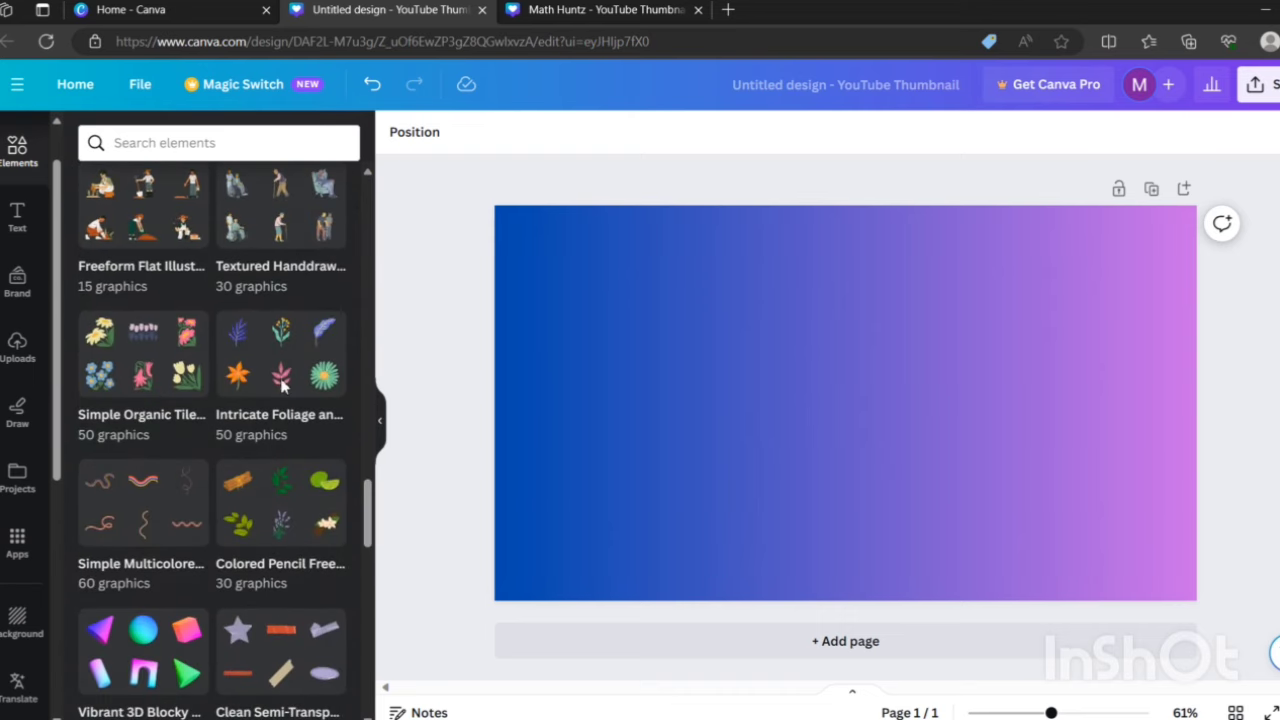
pyautogui.moveTo(368, 515); pyautogui.dragTo(398, 193)
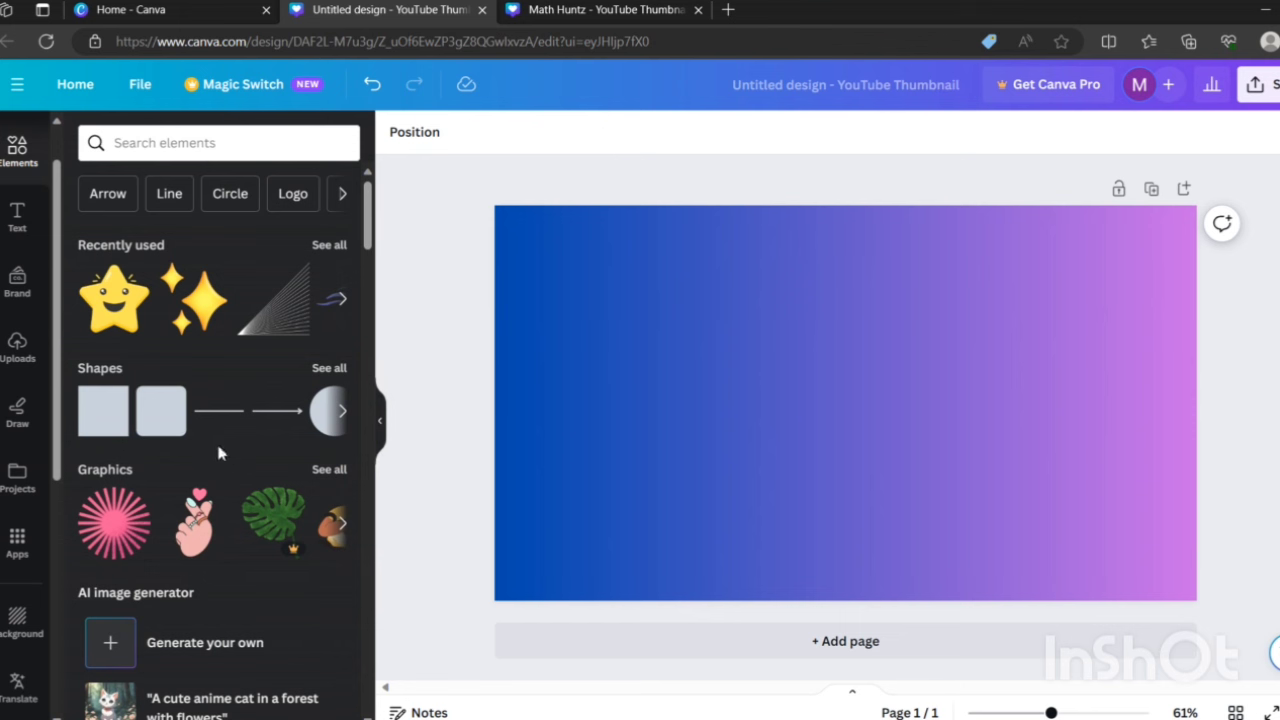
# Search the elements library for "wow face" and show all the matching graphics
pyautogui.click(189, 145)
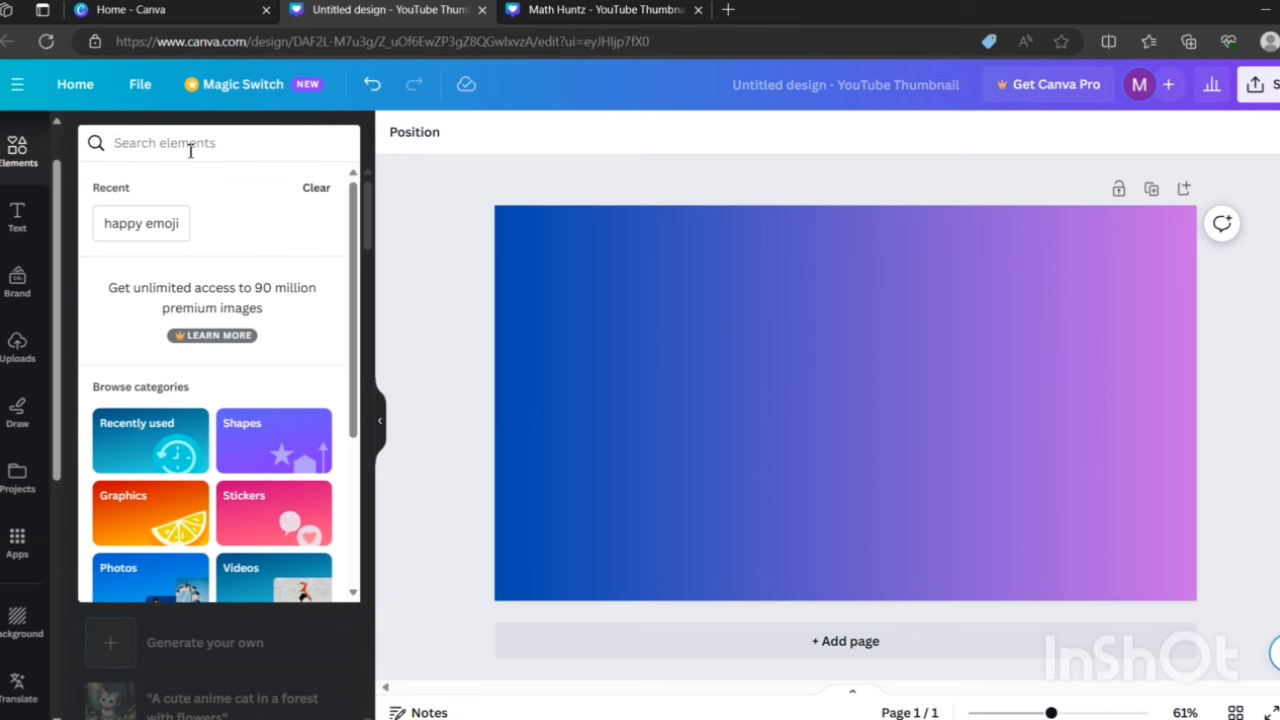
pyautogui.write('wow')
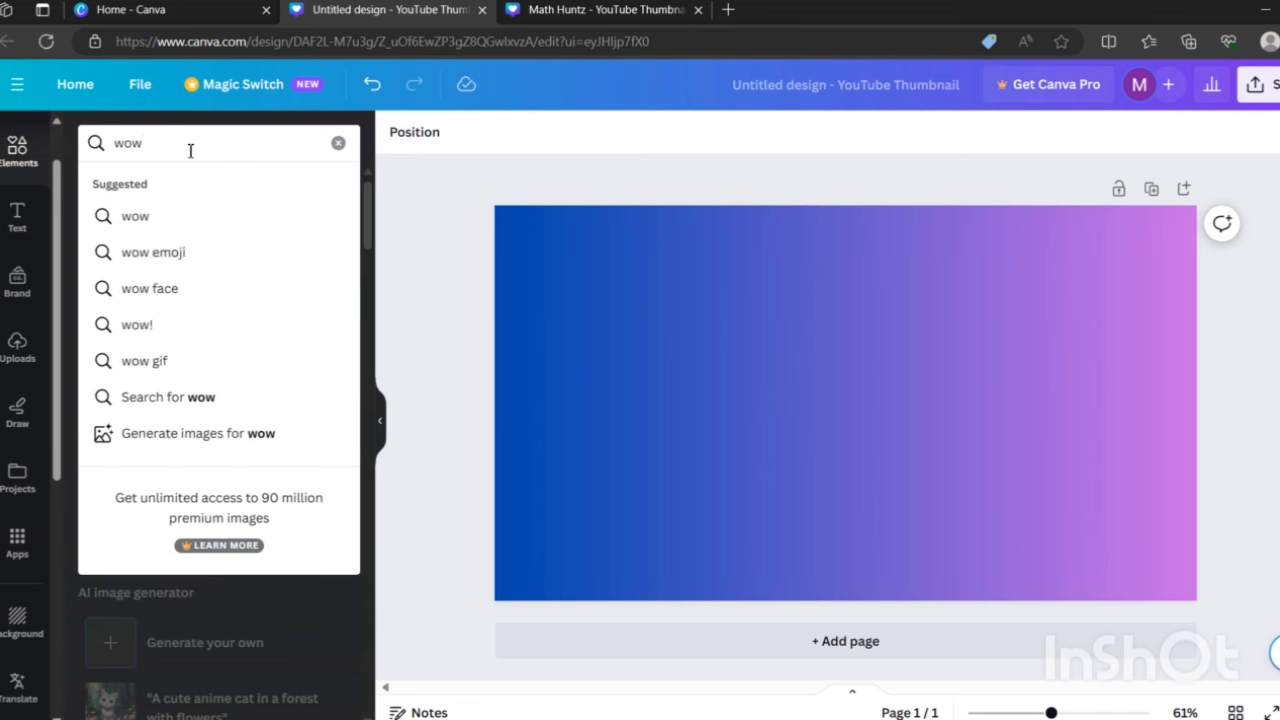
pyautogui.write(' face')
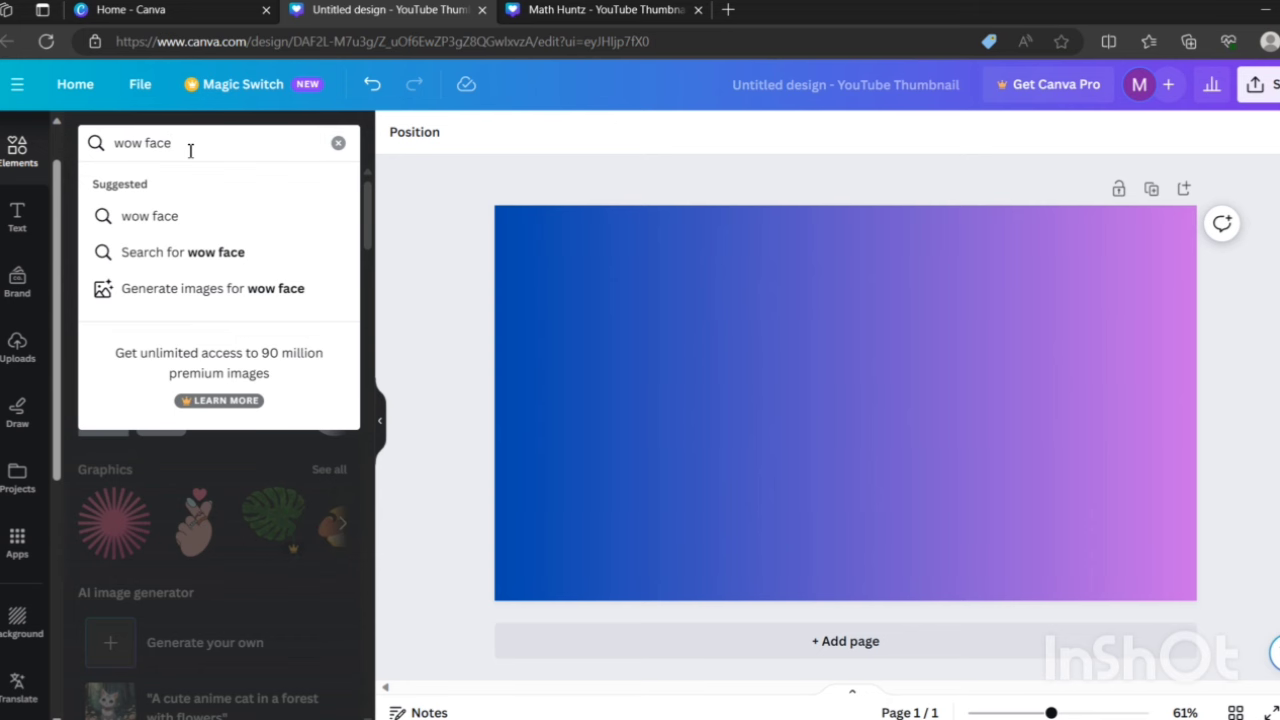
pyautogui.press('Return')
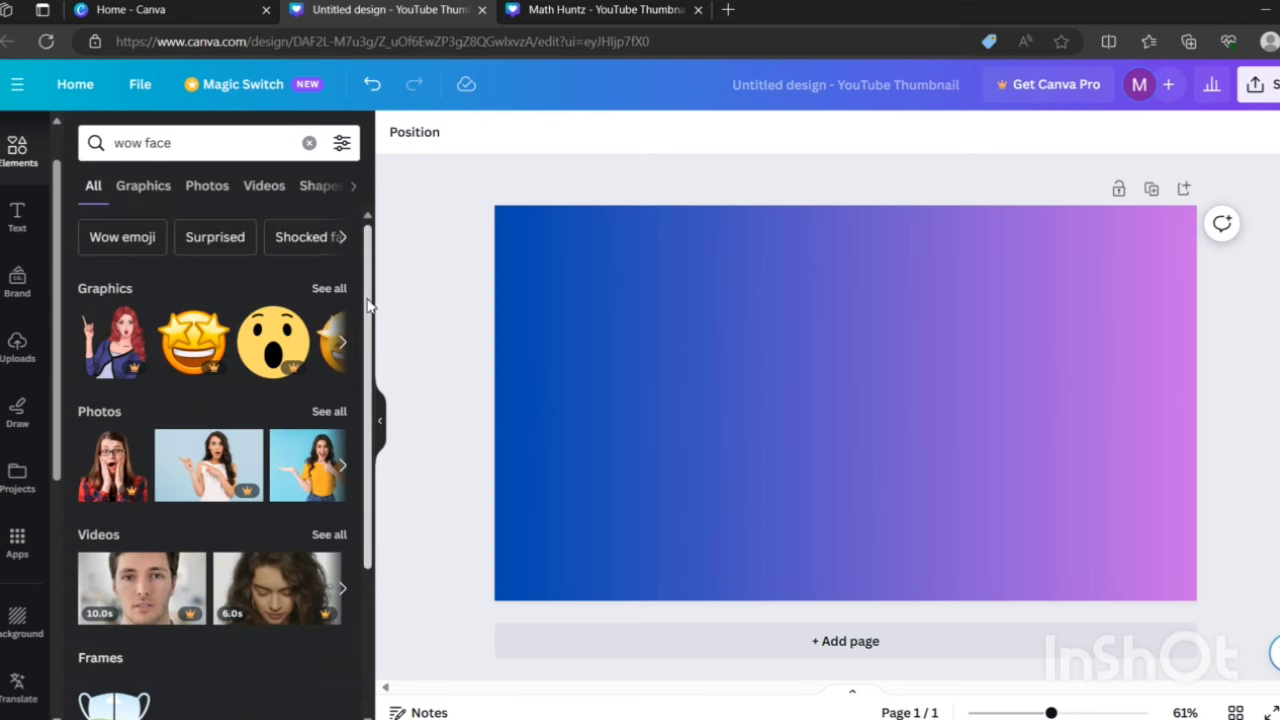
pyautogui.moveTo(368, 305)
pyautogui.mouseDown()
pyautogui.moveTo(371, 388)
pyautogui.moveTo(371, 305)
pyautogui.mouseUp()
pyautogui.click(329, 265)
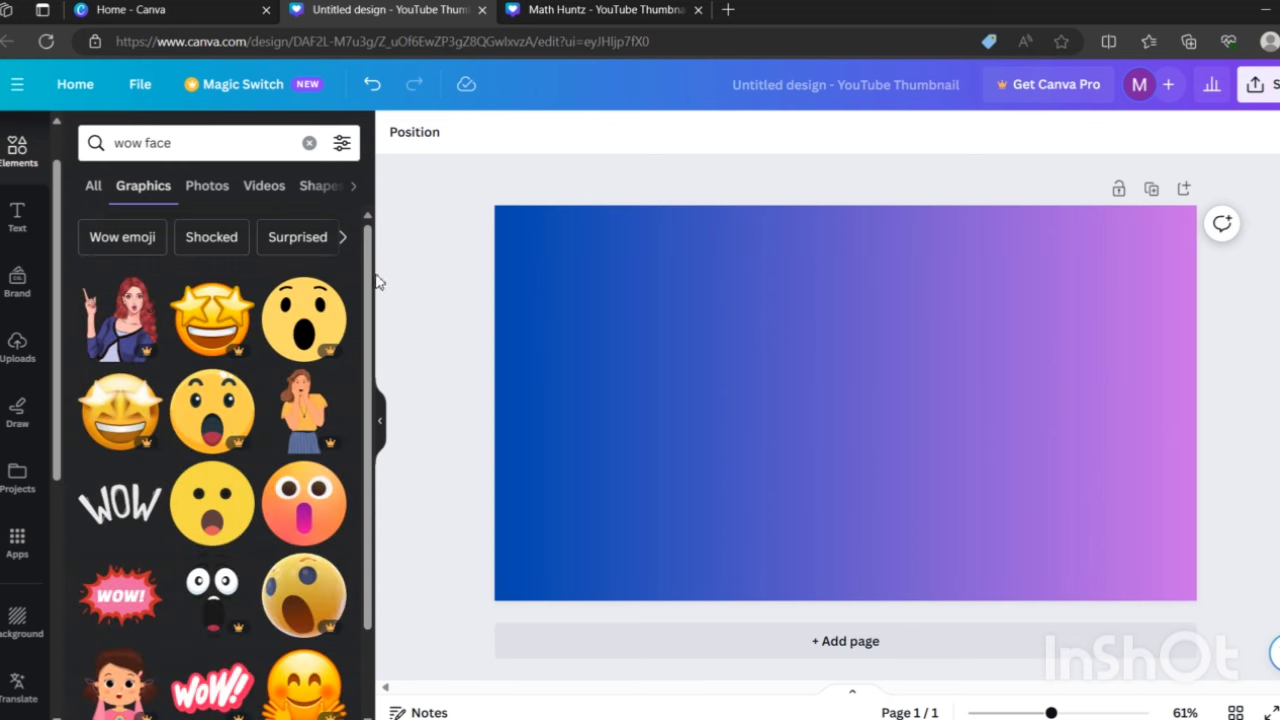
# Add the graphic of the pointing man in a yellow hoodie and place it in the page's lower-right corner
pyautogui.moveTo(374, 283); pyautogui.dragTo(374, 428)
pyautogui.scroll(-3, 374, 428)
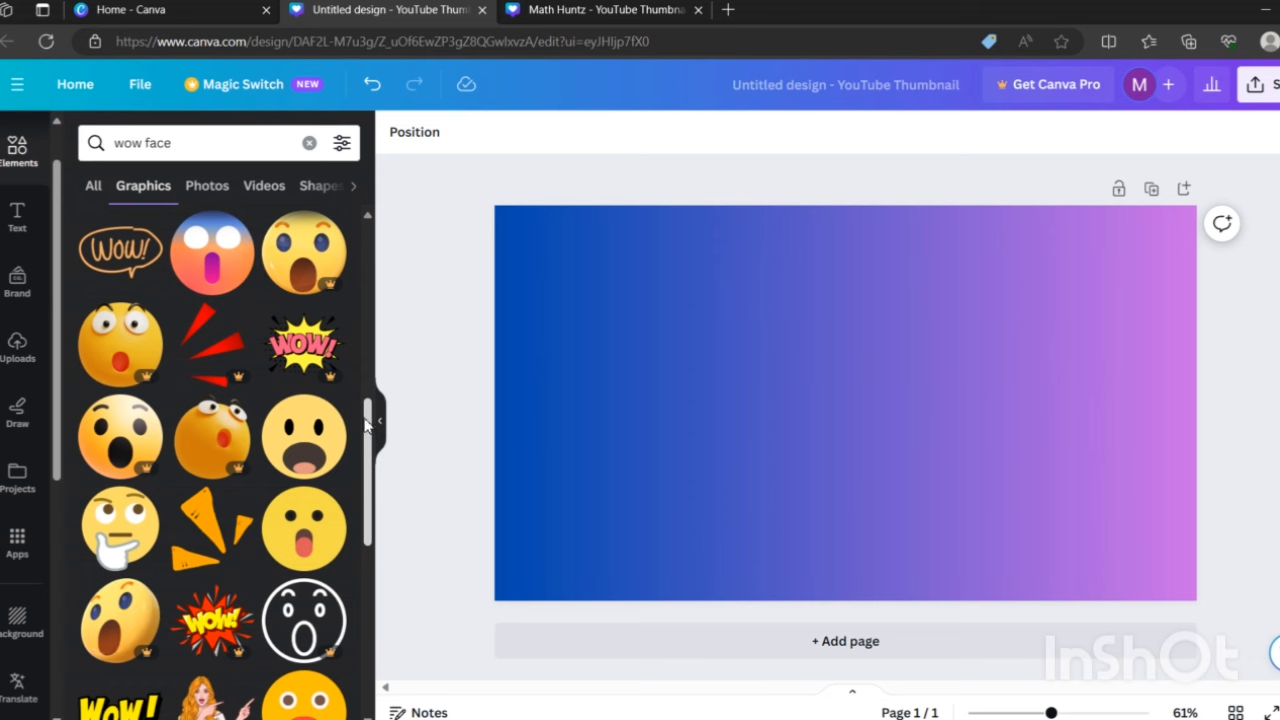
pyautogui.moveTo(367, 428); pyautogui.dragTo(385, 627)
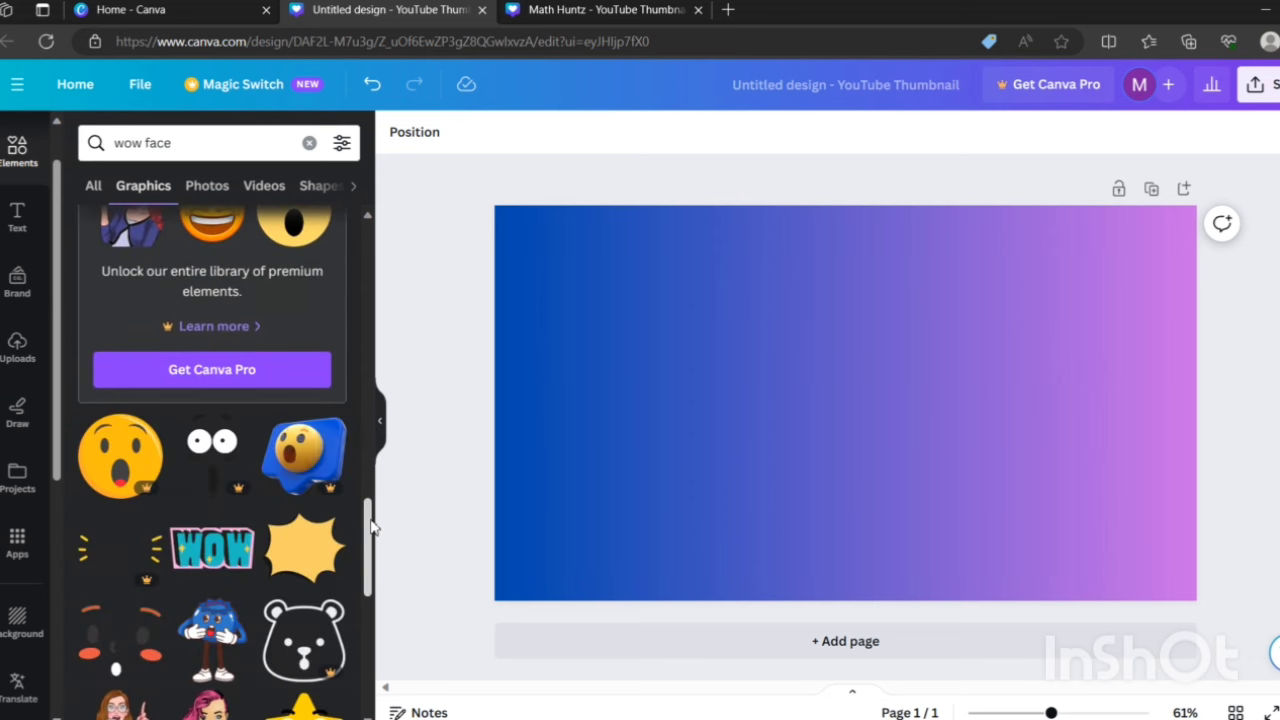
pyautogui.scroll(-5, 372, 527)
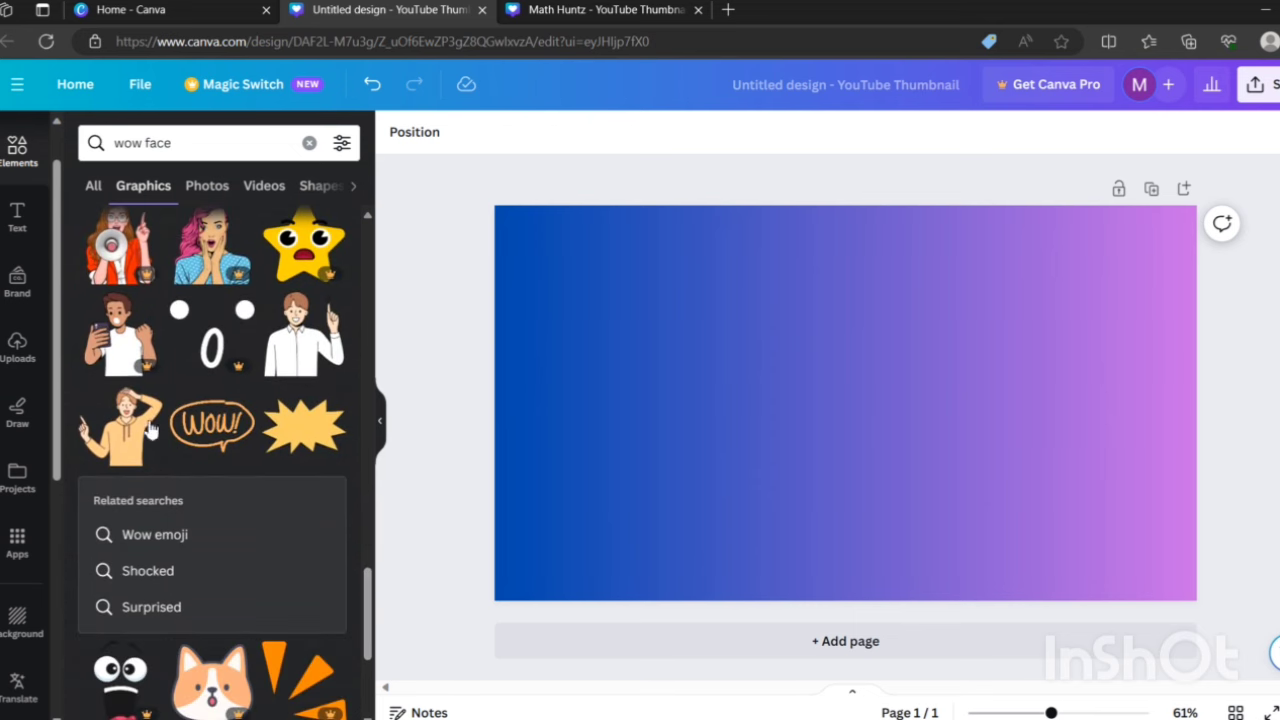
pyautogui.click(128, 428)
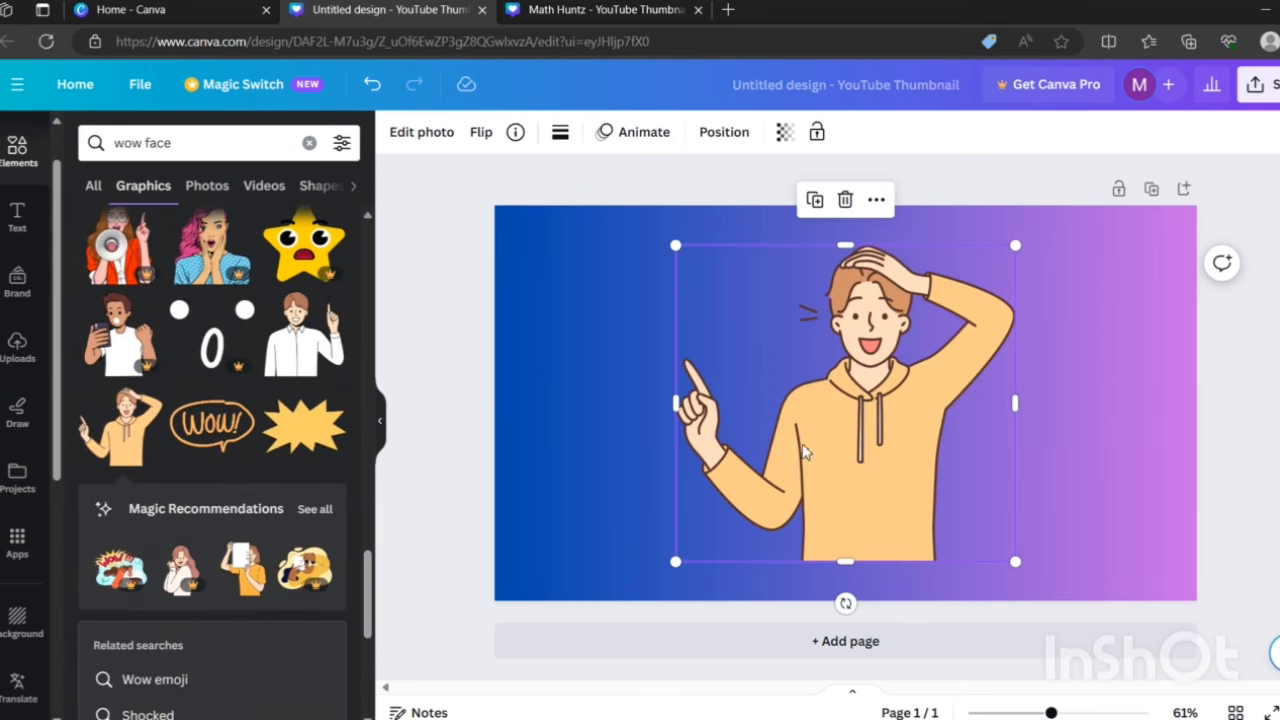
pyautogui.moveTo(812, 455); pyautogui.dragTo(994, 486)
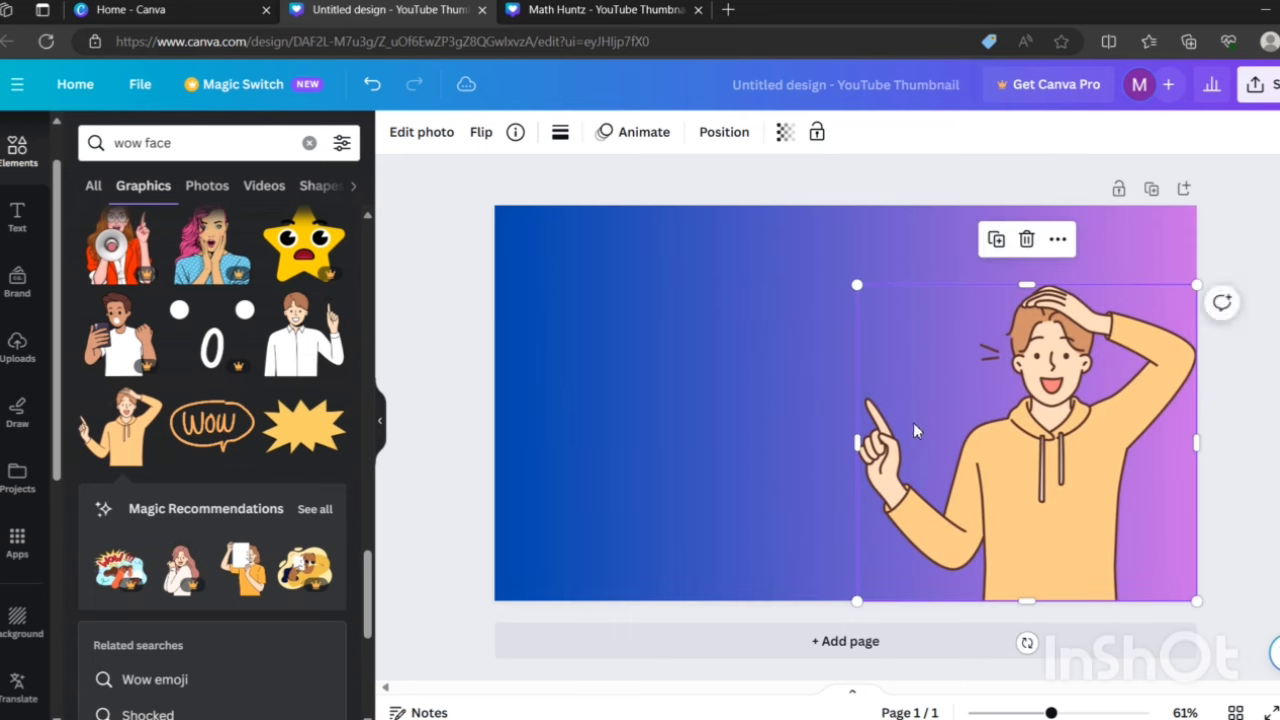
# Shrink the pointing man graphic while keeping it in the page's lower-right corner, and clear the elements search
pyautogui.moveTo(858, 287); pyautogui.dragTo(946, 370)
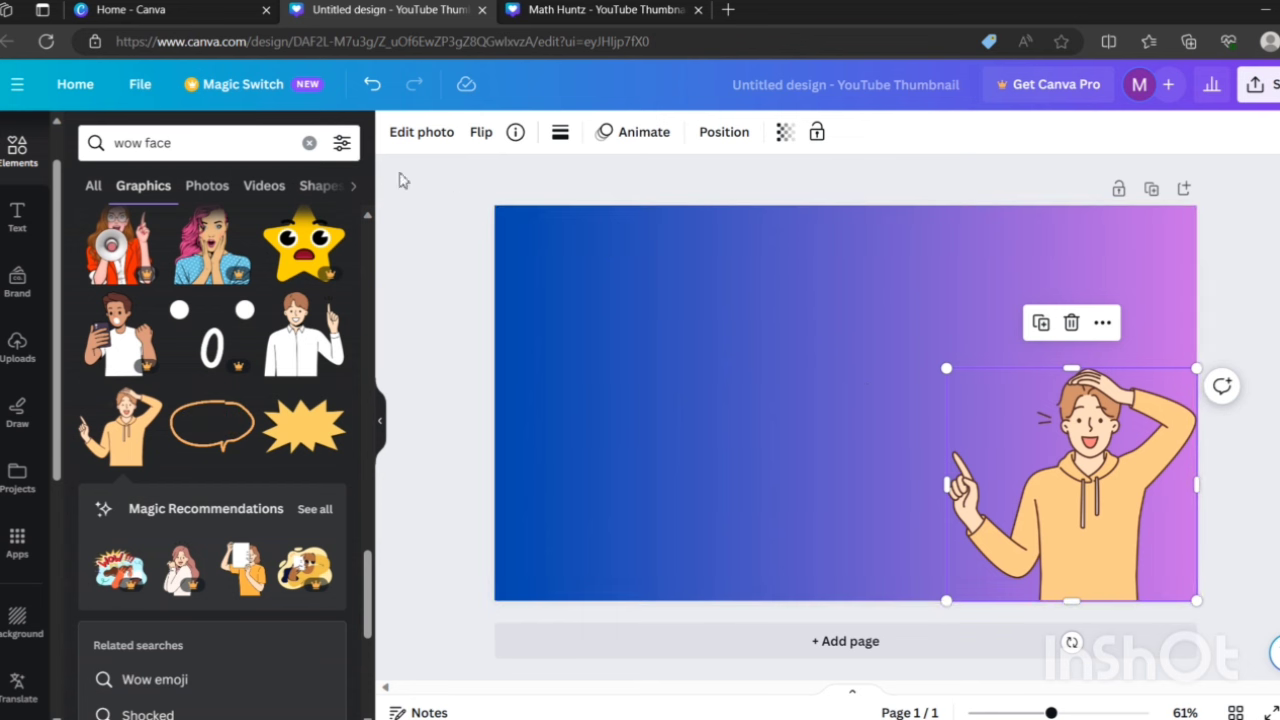
pyautogui.click(309, 143)
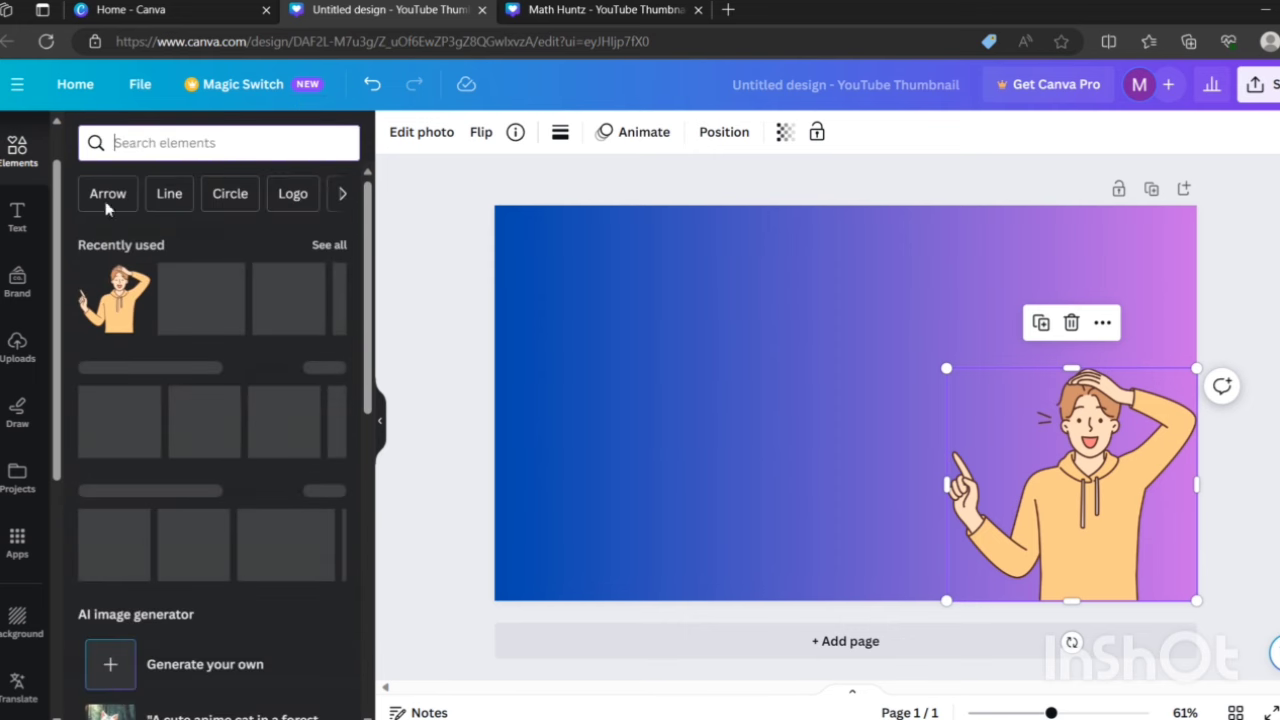
# Add a heading to the page reading "Math Huntz" with "10th & 12th" on its second line
pyautogui.click(12, 222)
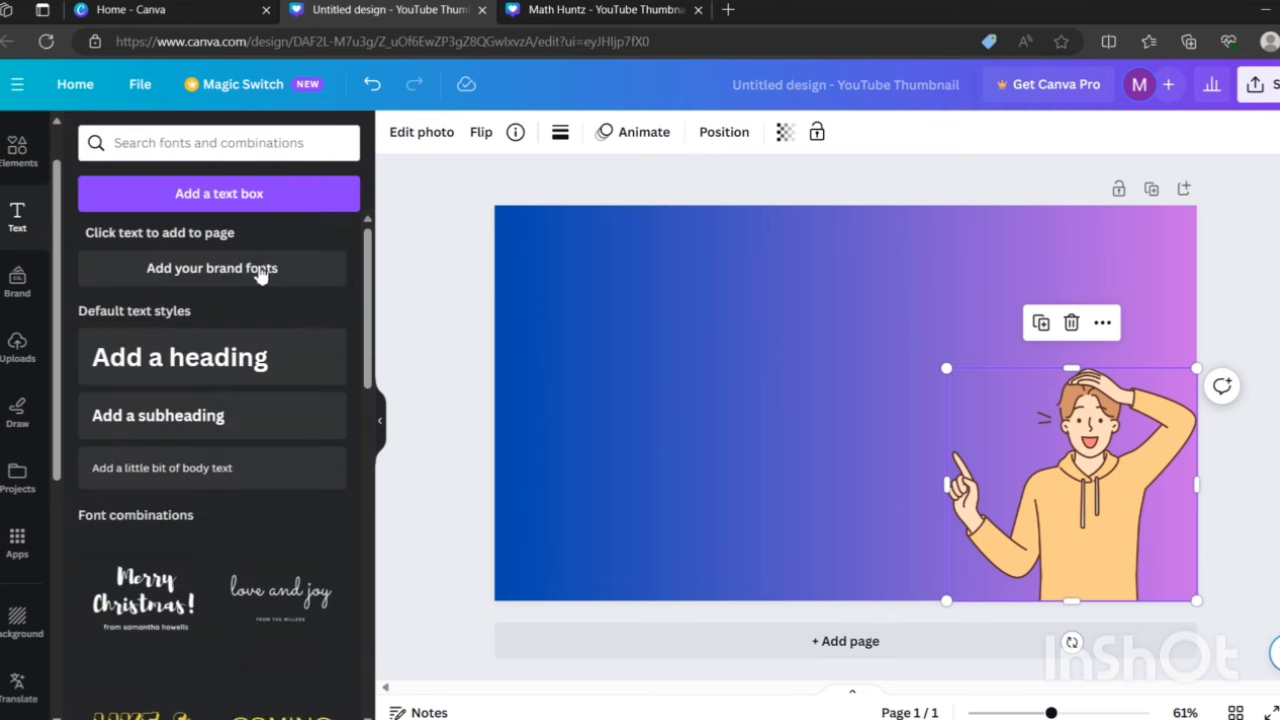
pyautogui.click(263, 276)
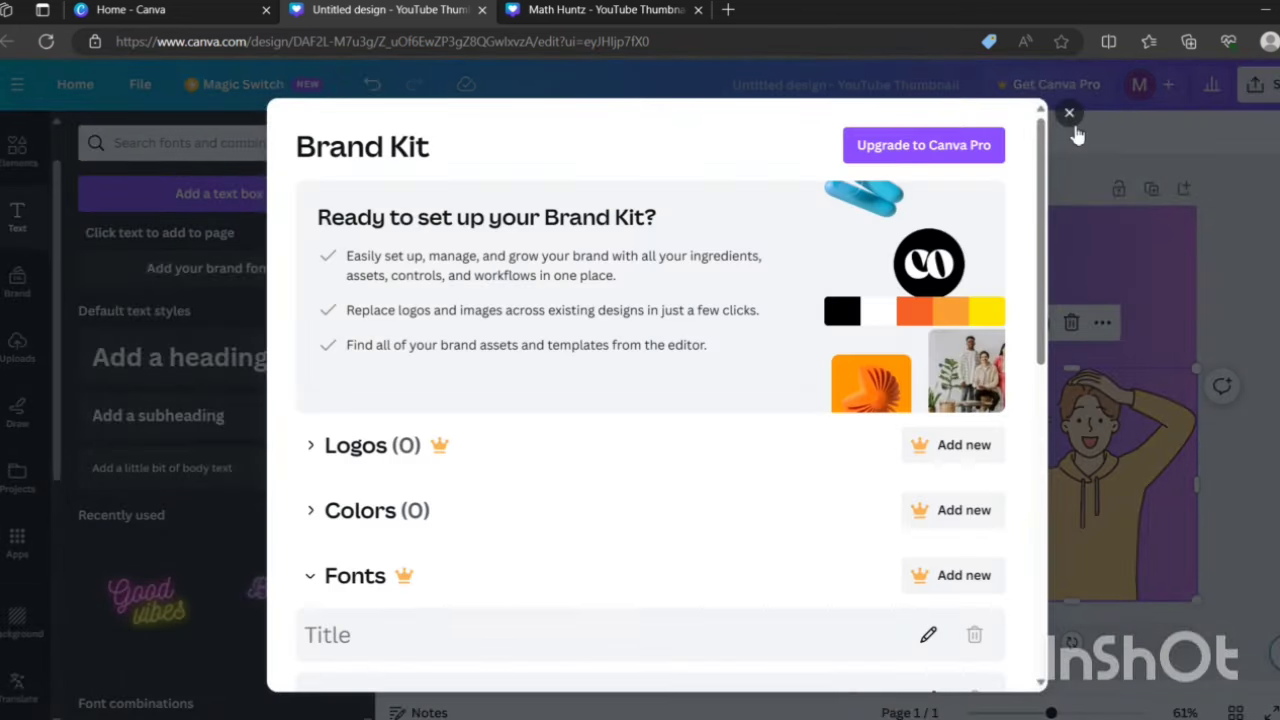
pyautogui.click(1068, 114)
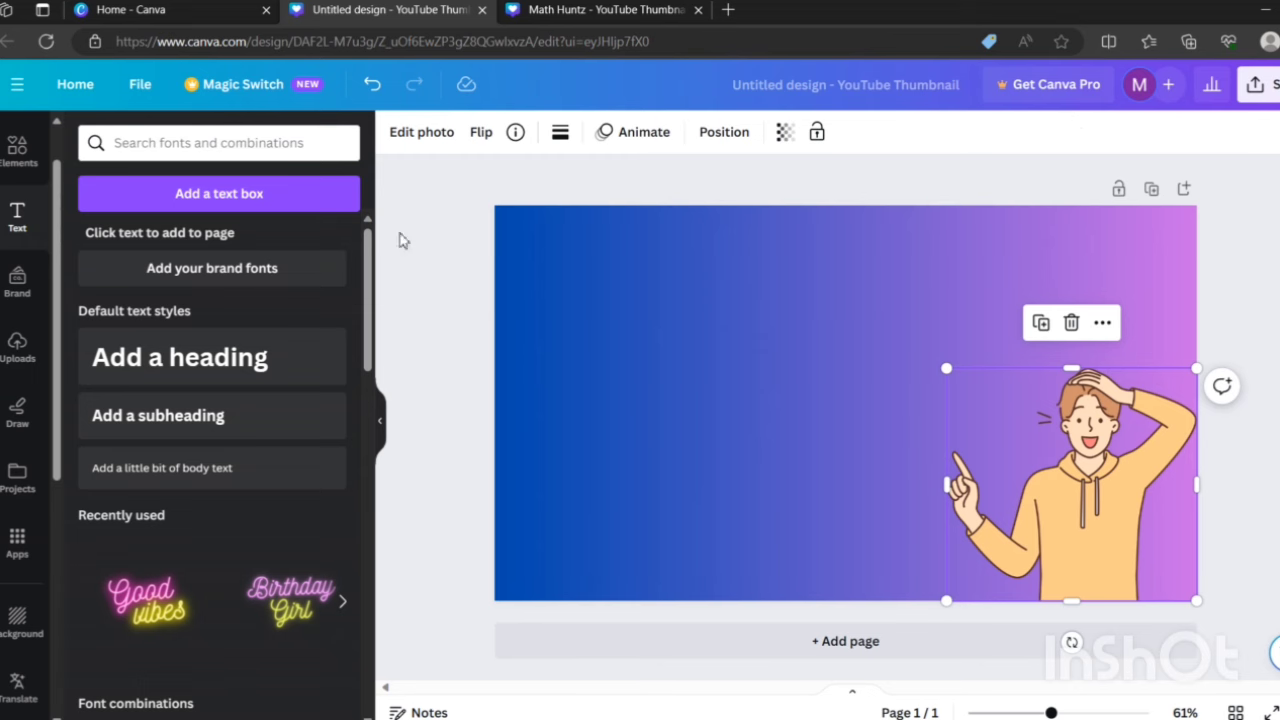
pyautogui.click(170, 358)
pyautogui.doubleClick(790, 398)
pyautogui.press('BackSpace')
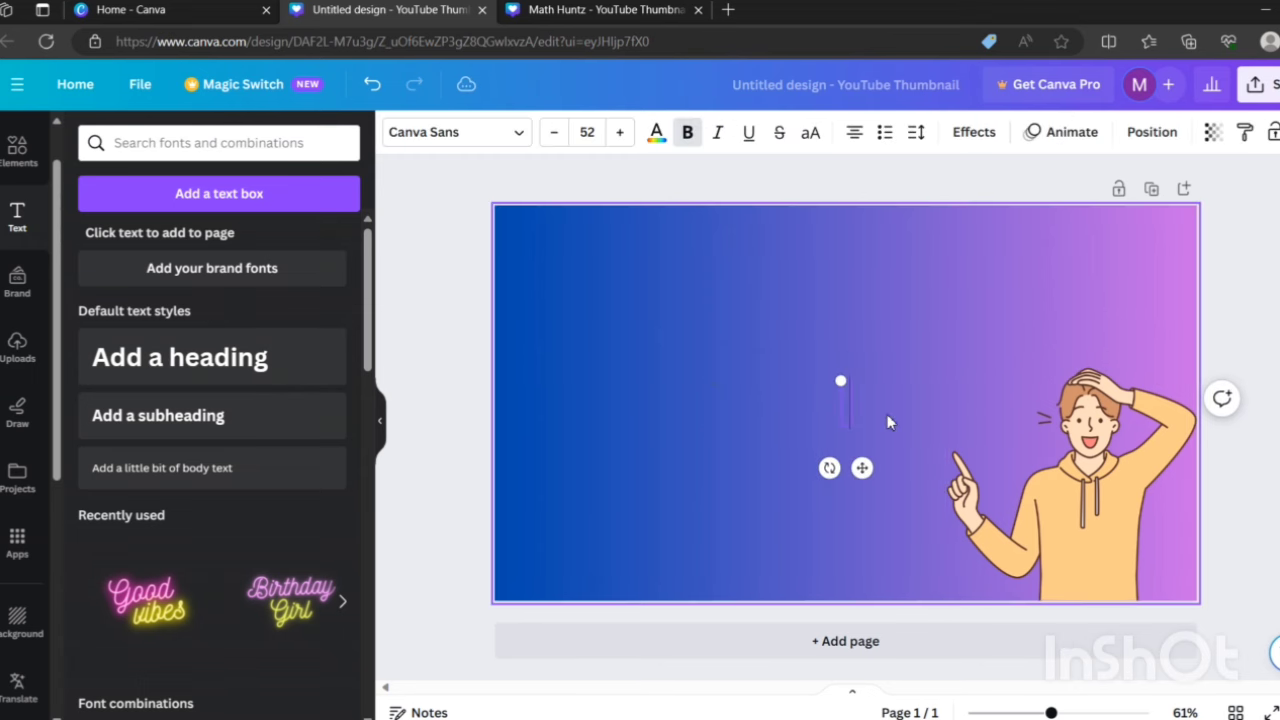
pyautogui.write('Math')
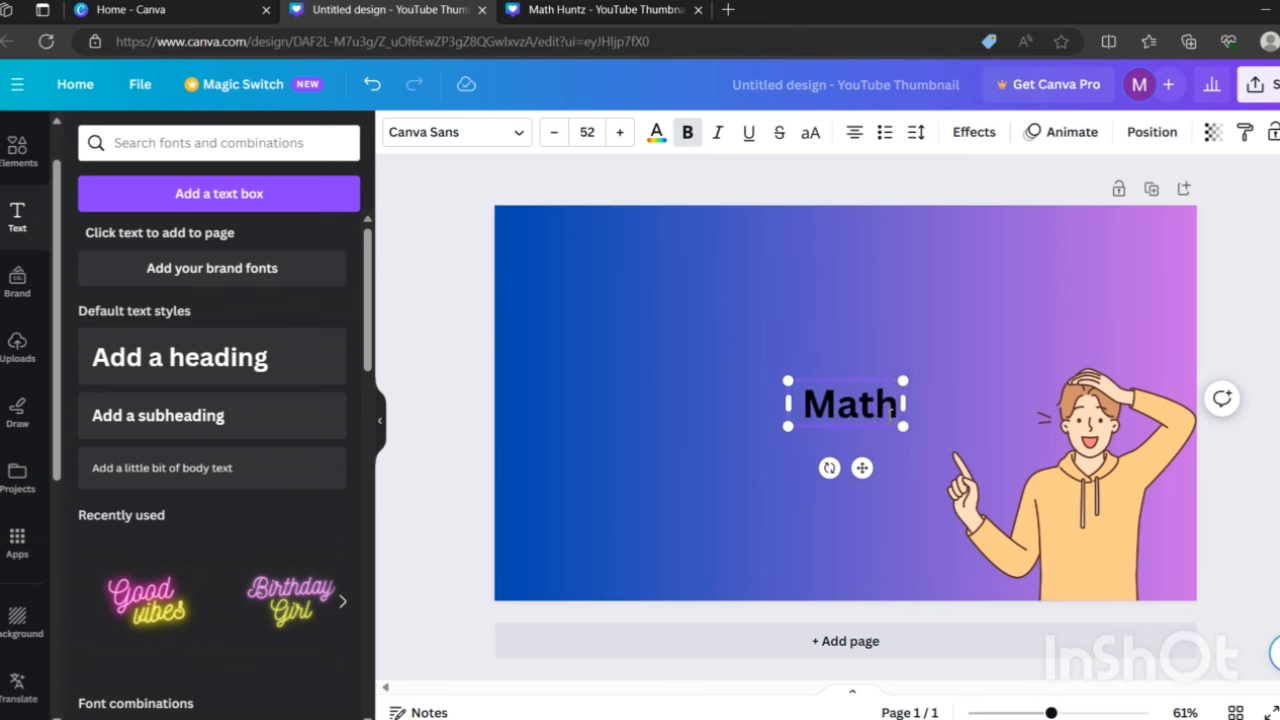
pyautogui.write('H')
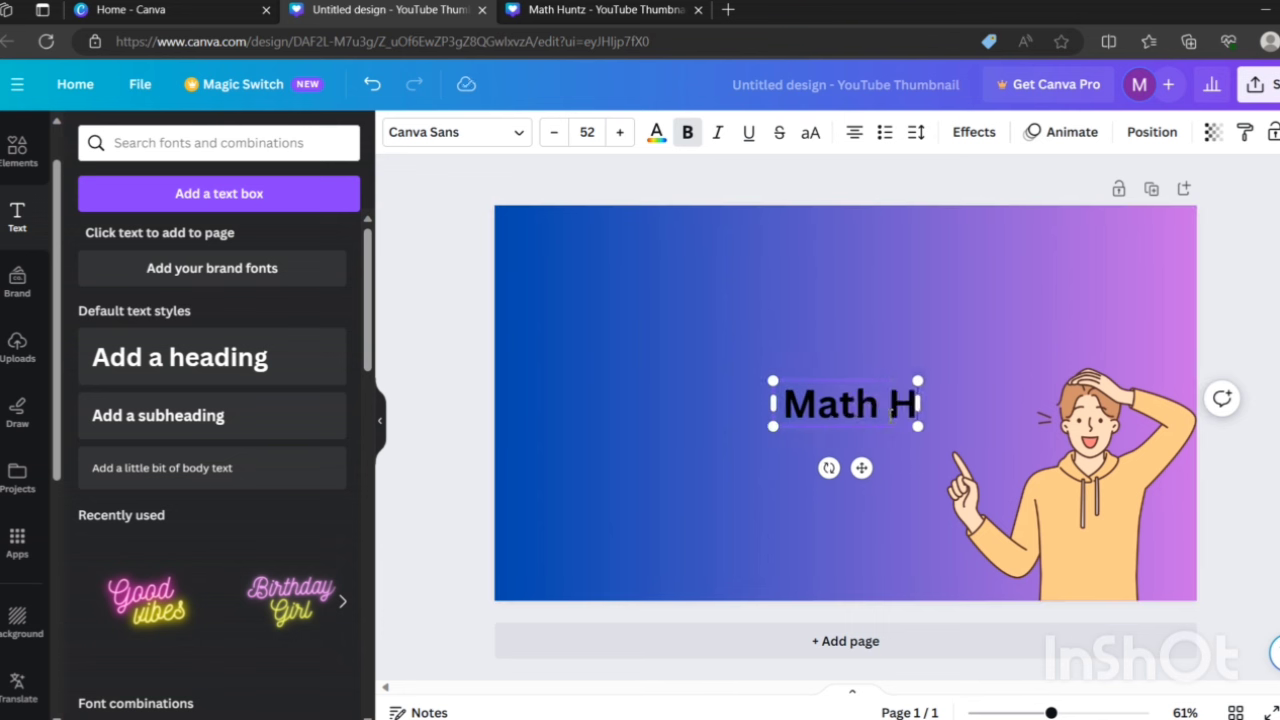
pyautogui.write('untz')
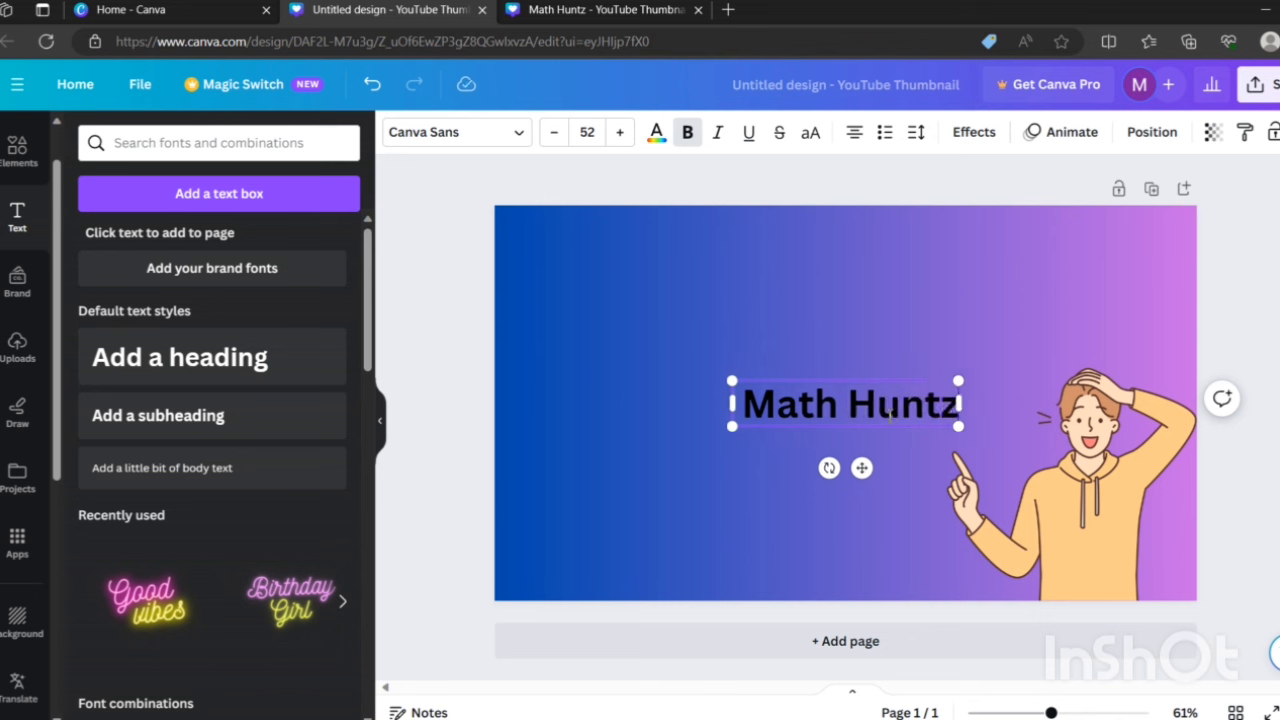
pyautogui.press('Return')
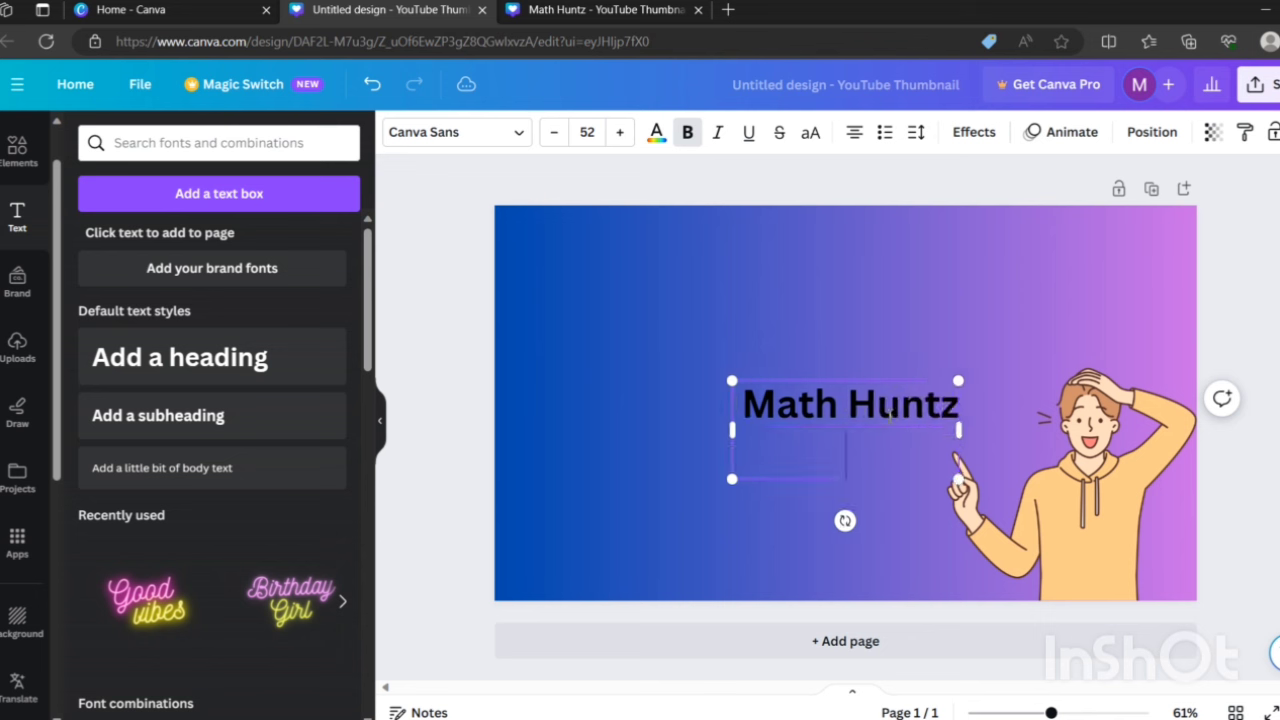
pyautogui.write('10th')
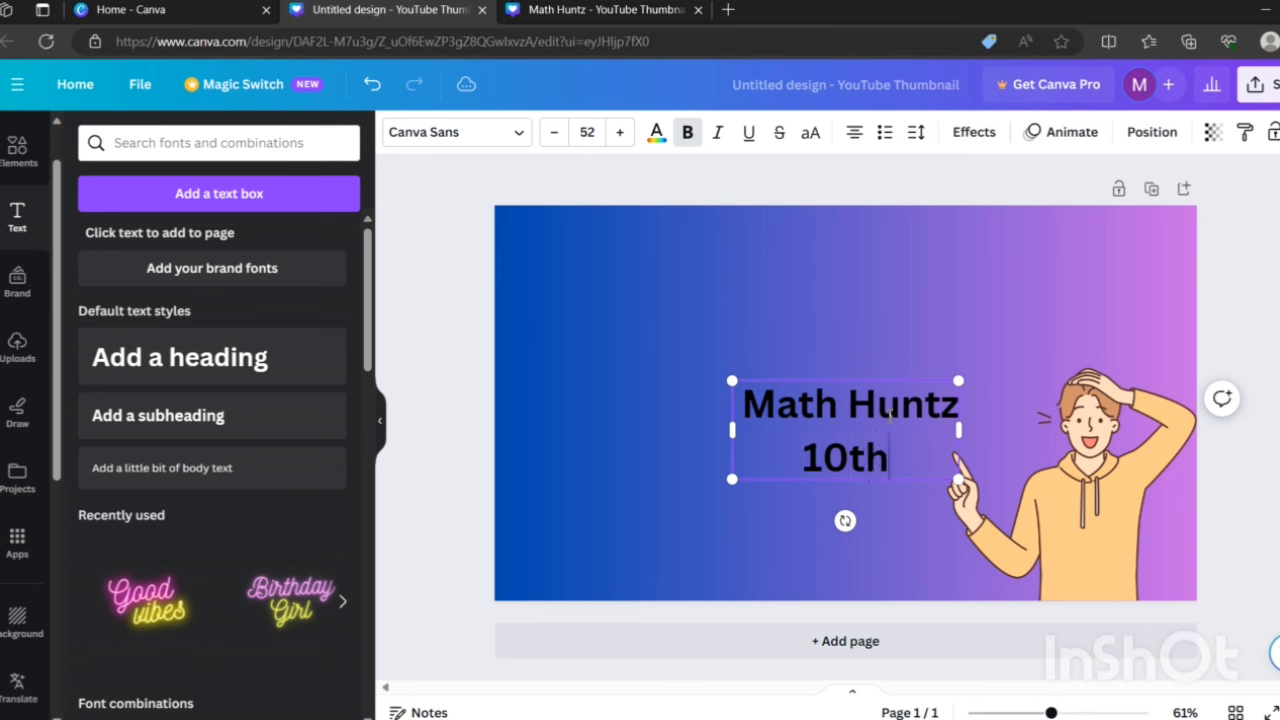
pyautogui.write(' & 12th')
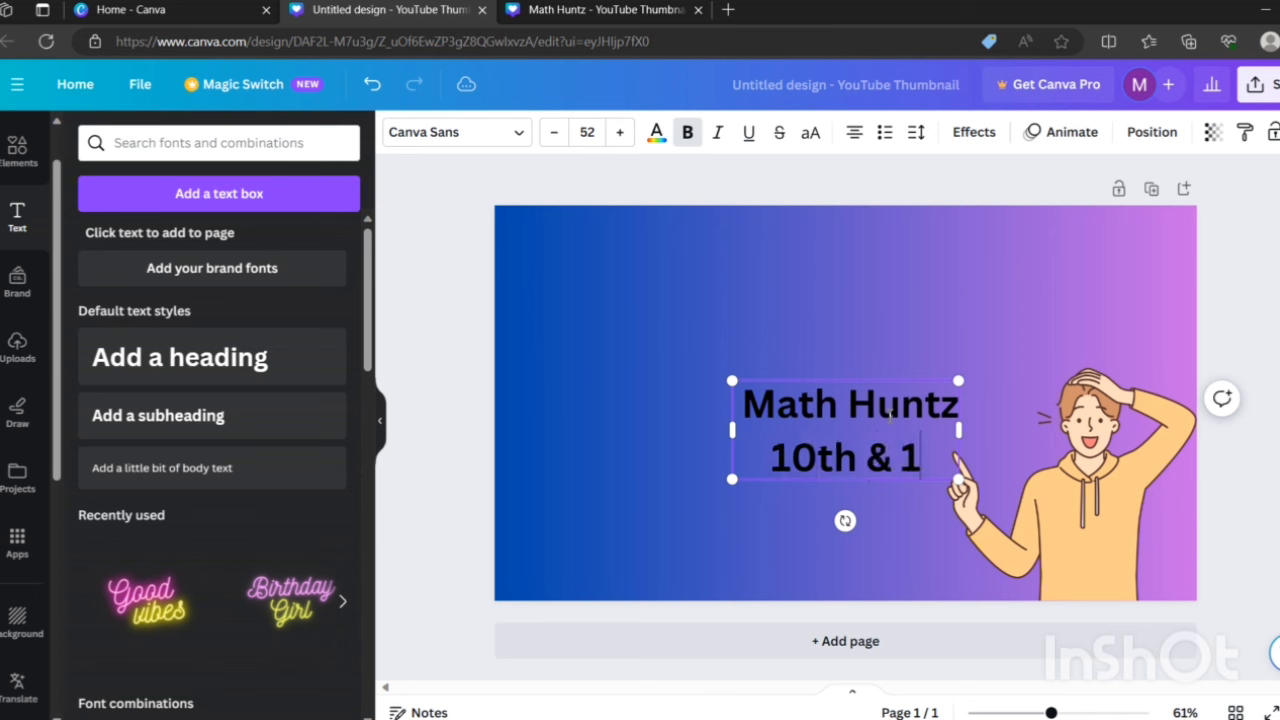
# Move the "Math Huntz 10th & 12th" text to the page's lower-left corner and shrink it to a font size of about 39.5
pyautogui.click(886, 537)
pyautogui.moveTo(908, 449); pyautogui.dragTo(663, 556)
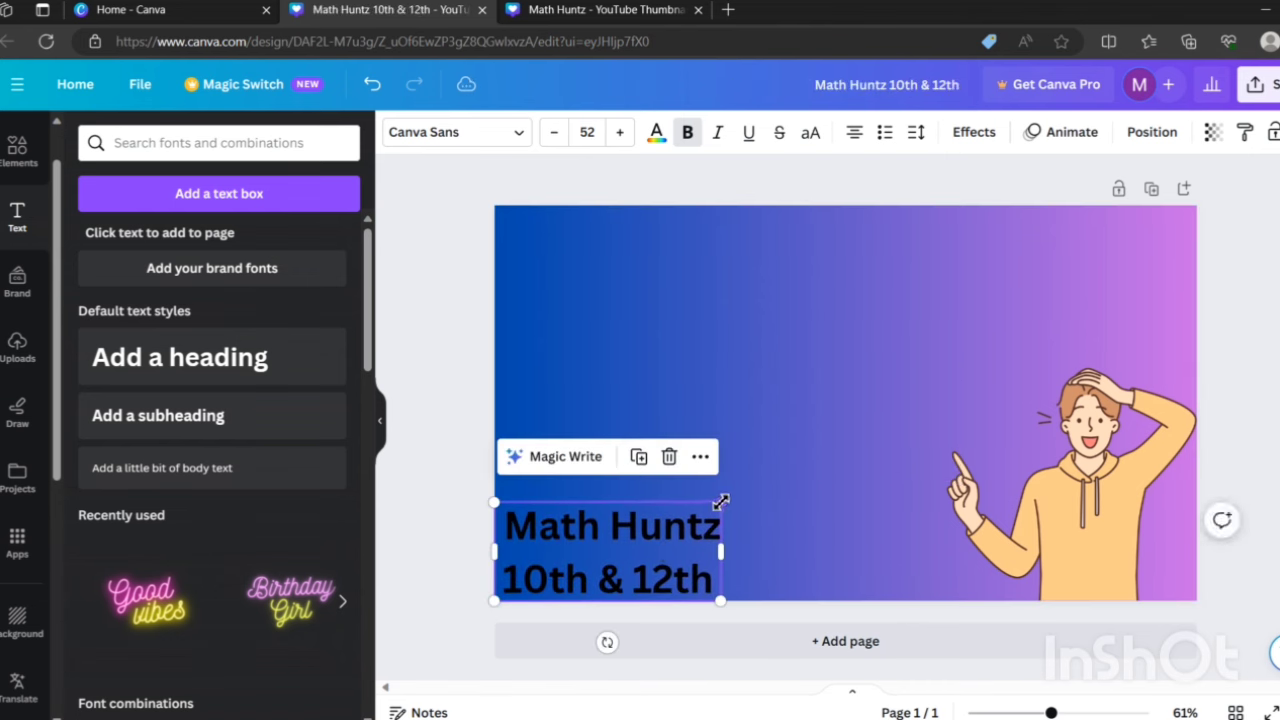
pyautogui.moveTo(721, 501); pyautogui.dragTo(673, 540)
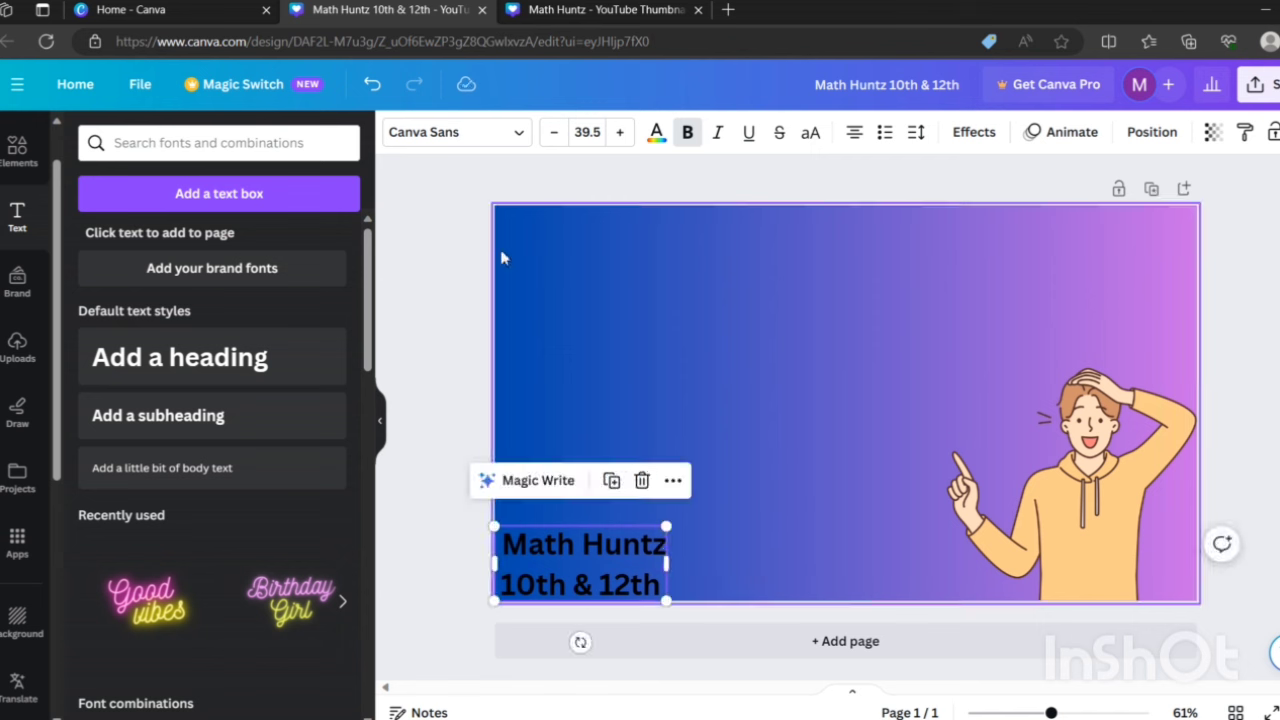
# Add a second heading reading "Youtube" and place it near the middle of the page's top edge
pyautogui.click(226, 372)
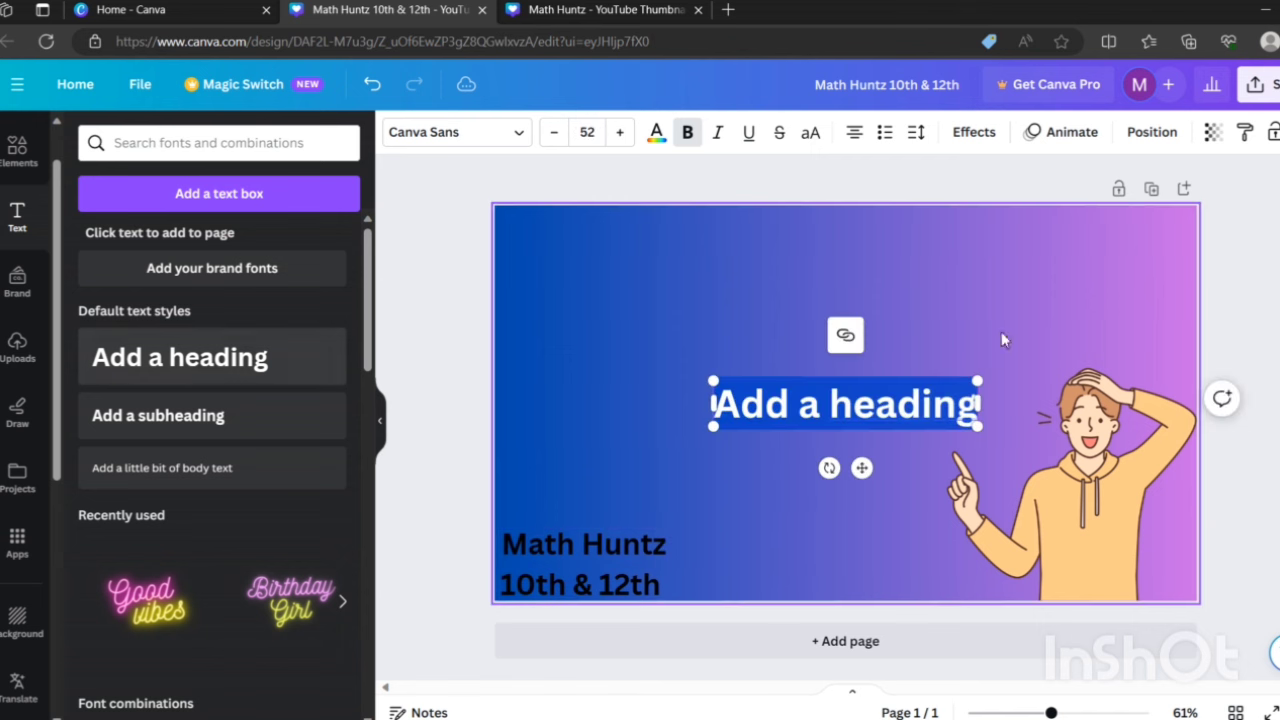
pyautogui.click(1178, 368)
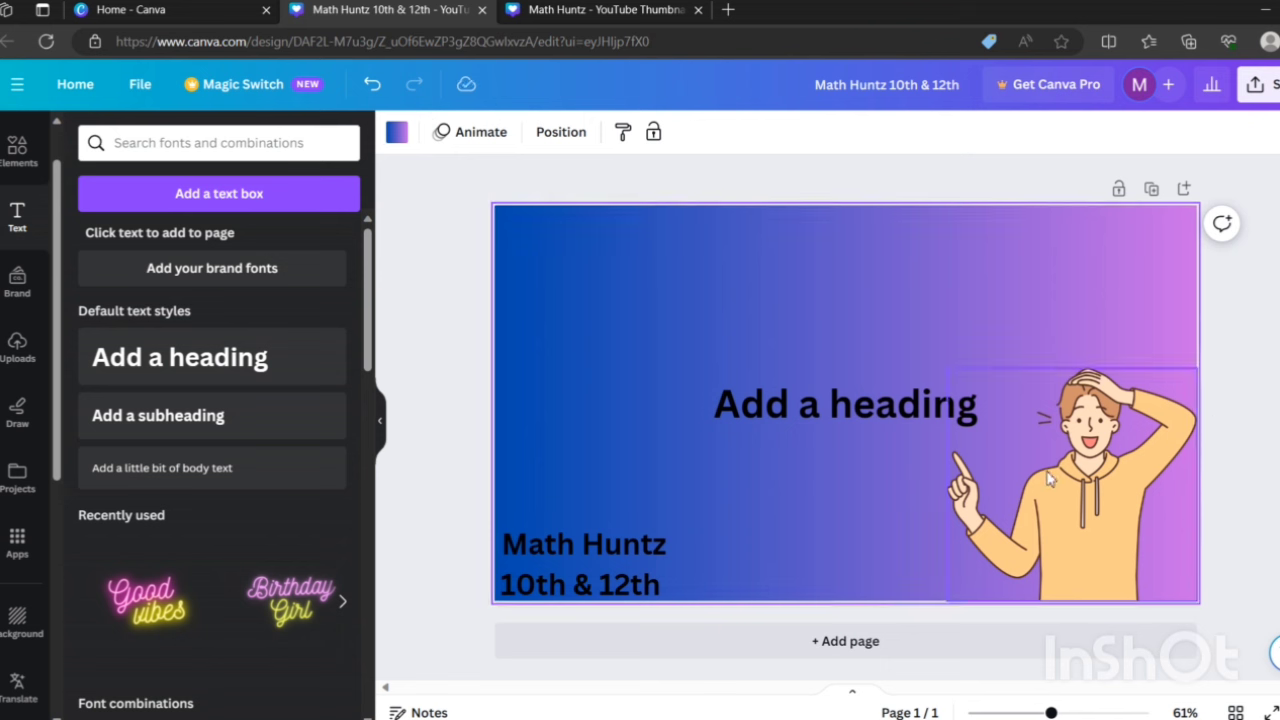
pyautogui.click(933, 403)
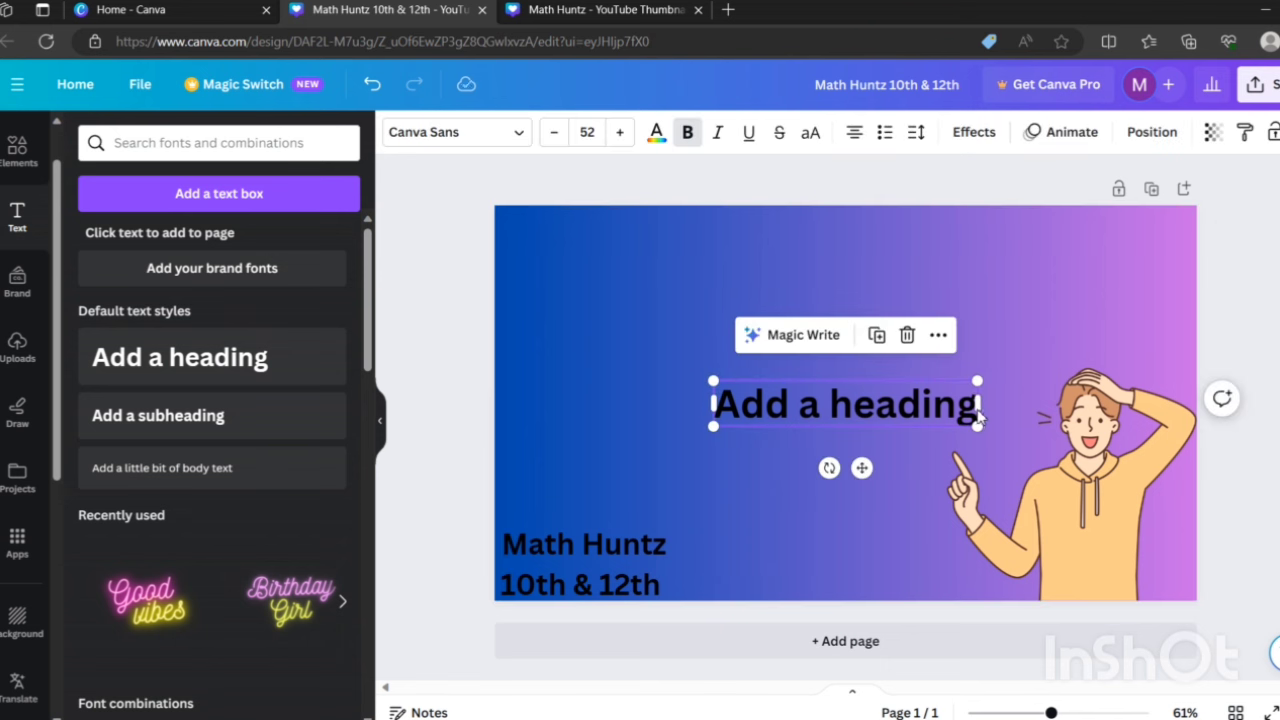
pyautogui.doubleClick(977, 410)
pyautogui.press('BackSpace')
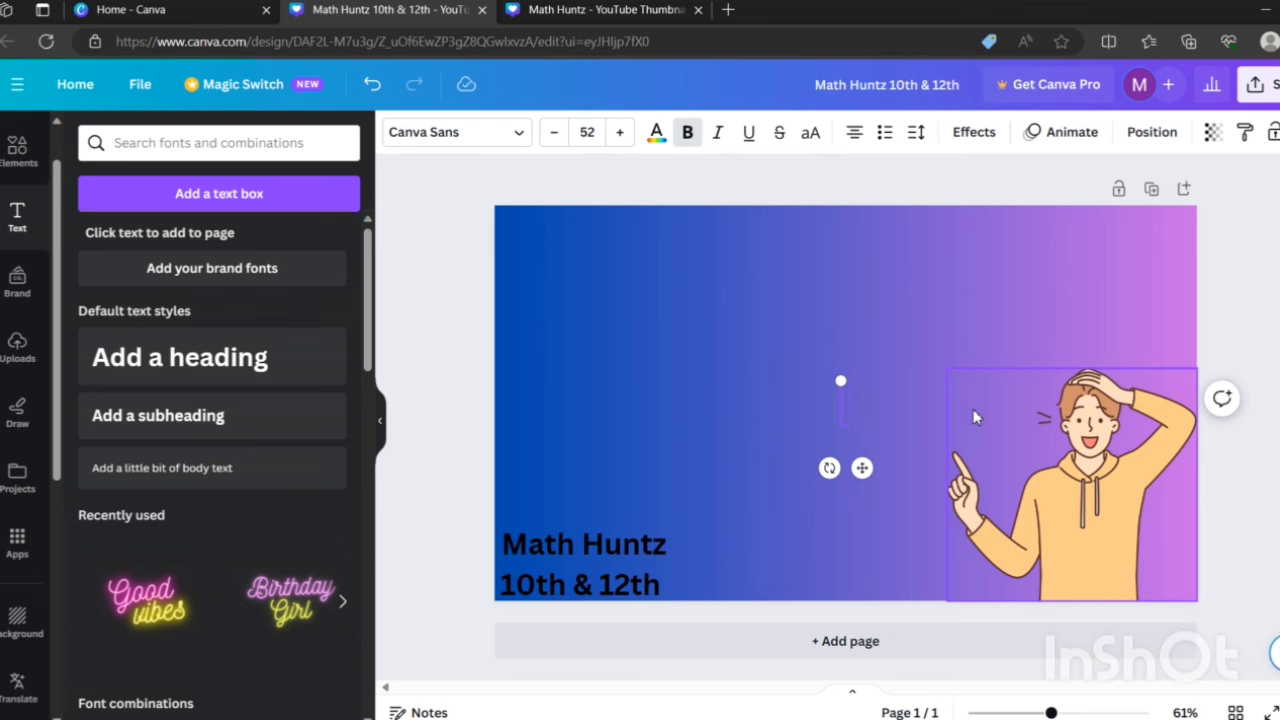
pyautogui.write('Youtube')
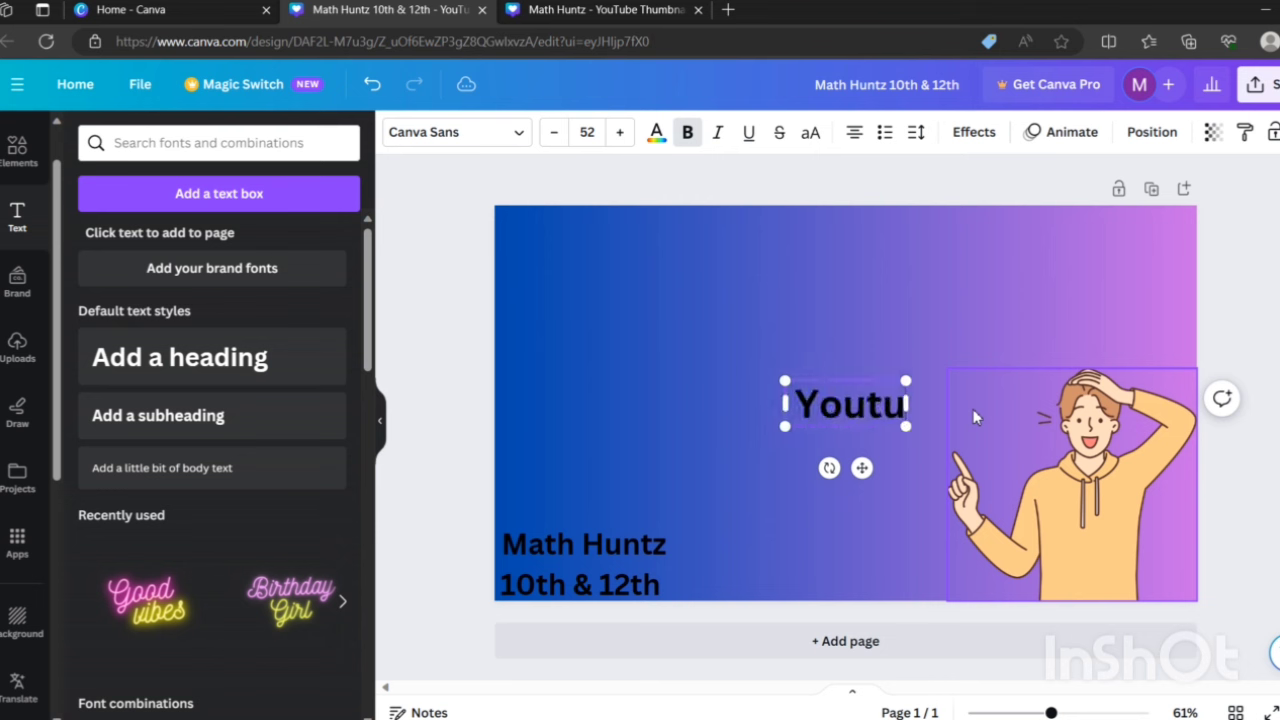
pyautogui.click(893, 511)
pyautogui.click(877, 422)
pyautogui.moveTo(877, 422); pyautogui.dragTo(827, 250)
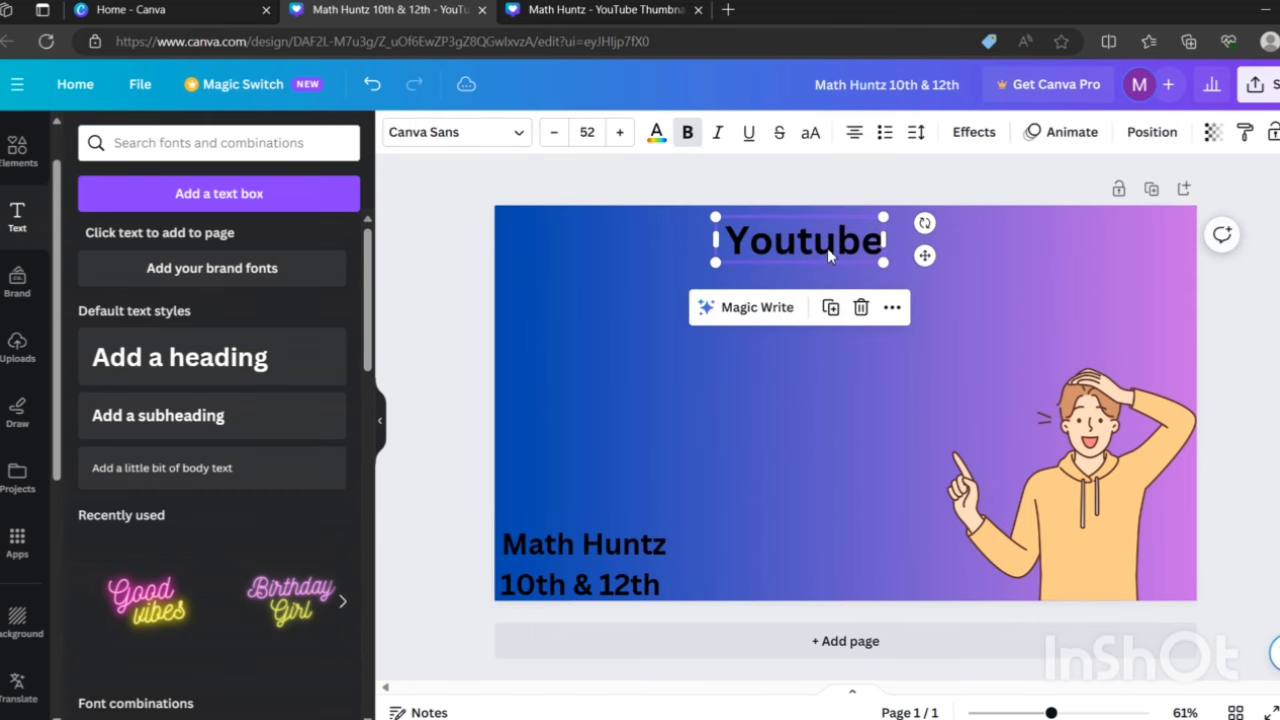
# Add a heading reading "Thumbnail make" below "Youtube" and widen its text box so the words fit on one line
pyautogui.click(172, 370)
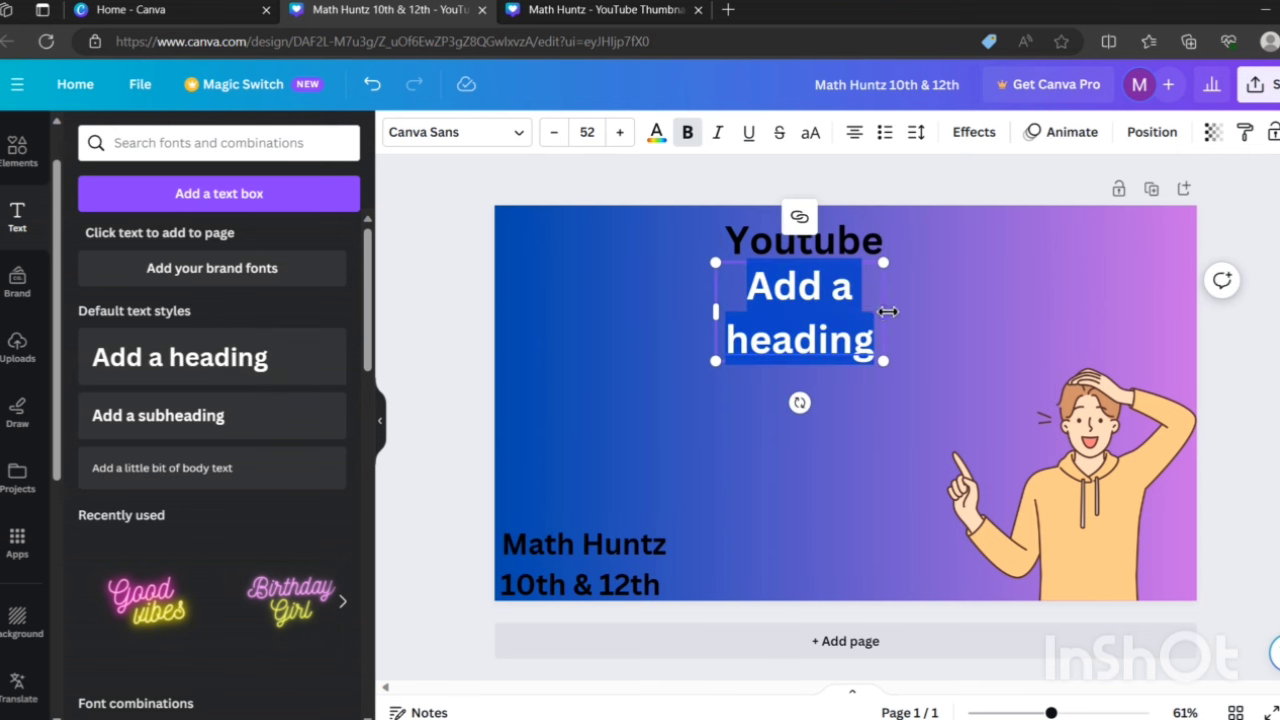
pyautogui.moveTo(888, 312); pyautogui.dragTo(1006, 288)
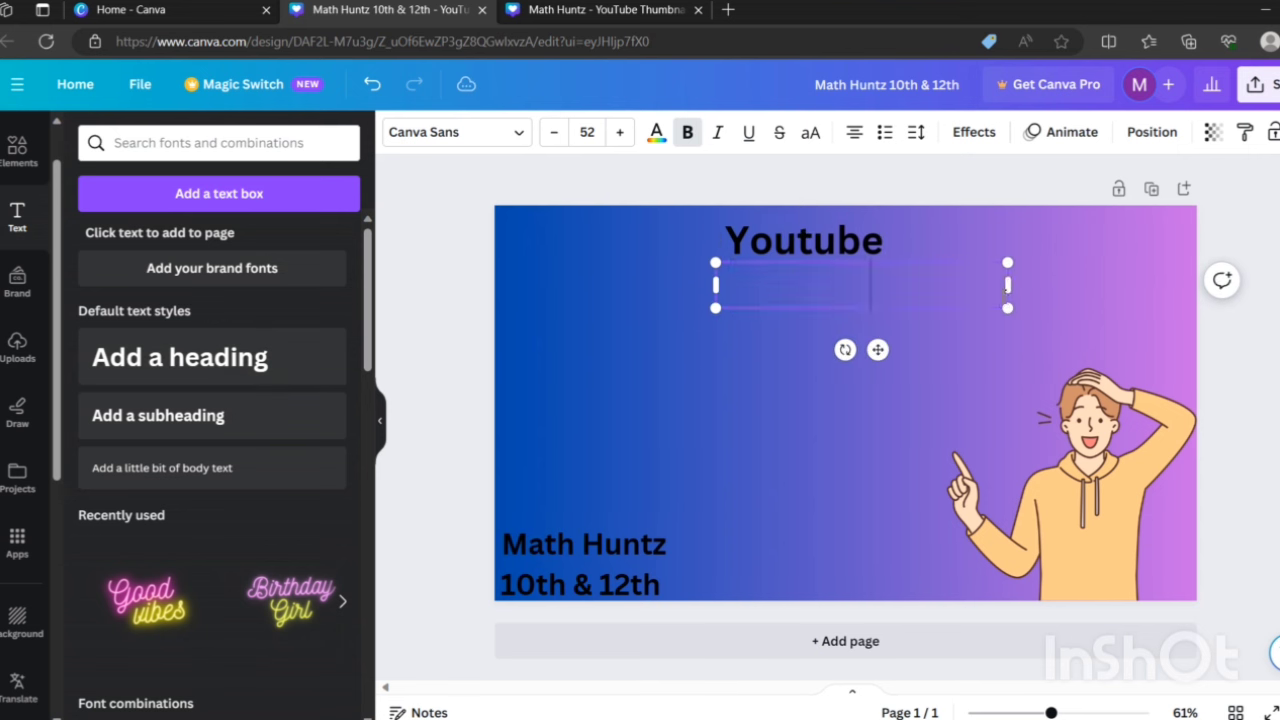
pyautogui.write('Th')
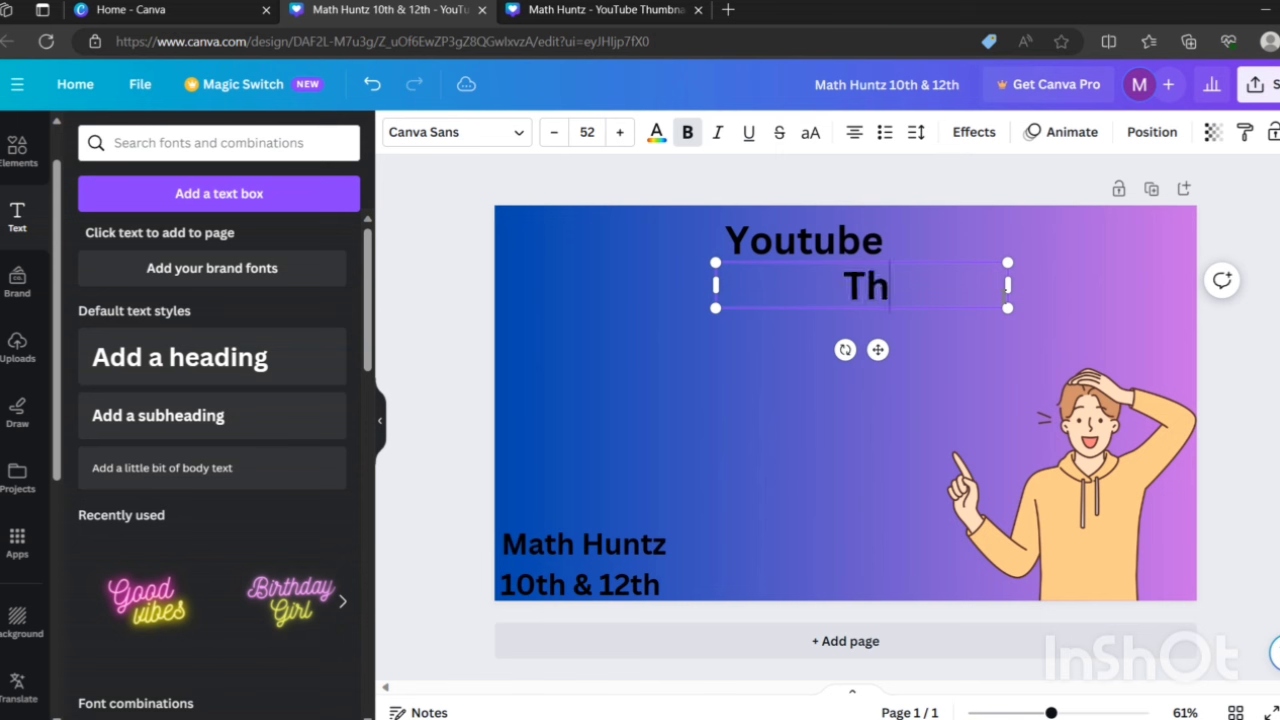
pyautogui.write('umbna')
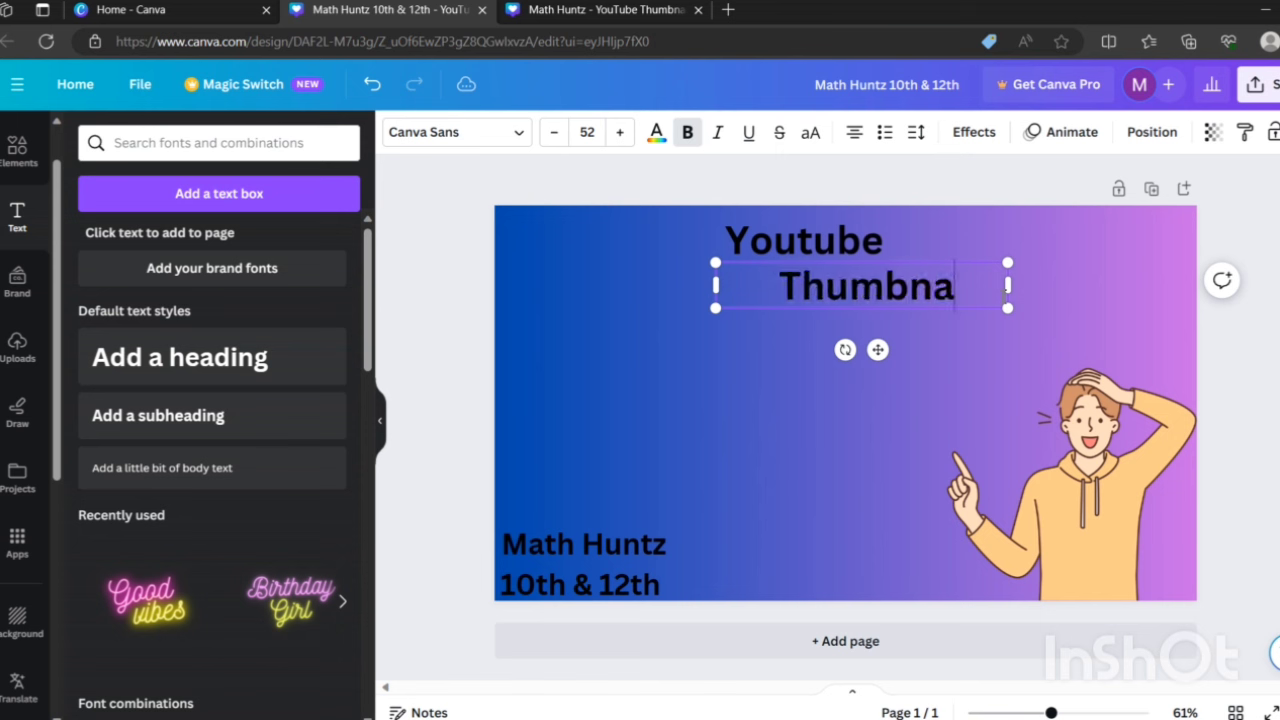
pyautogui.write('il make')
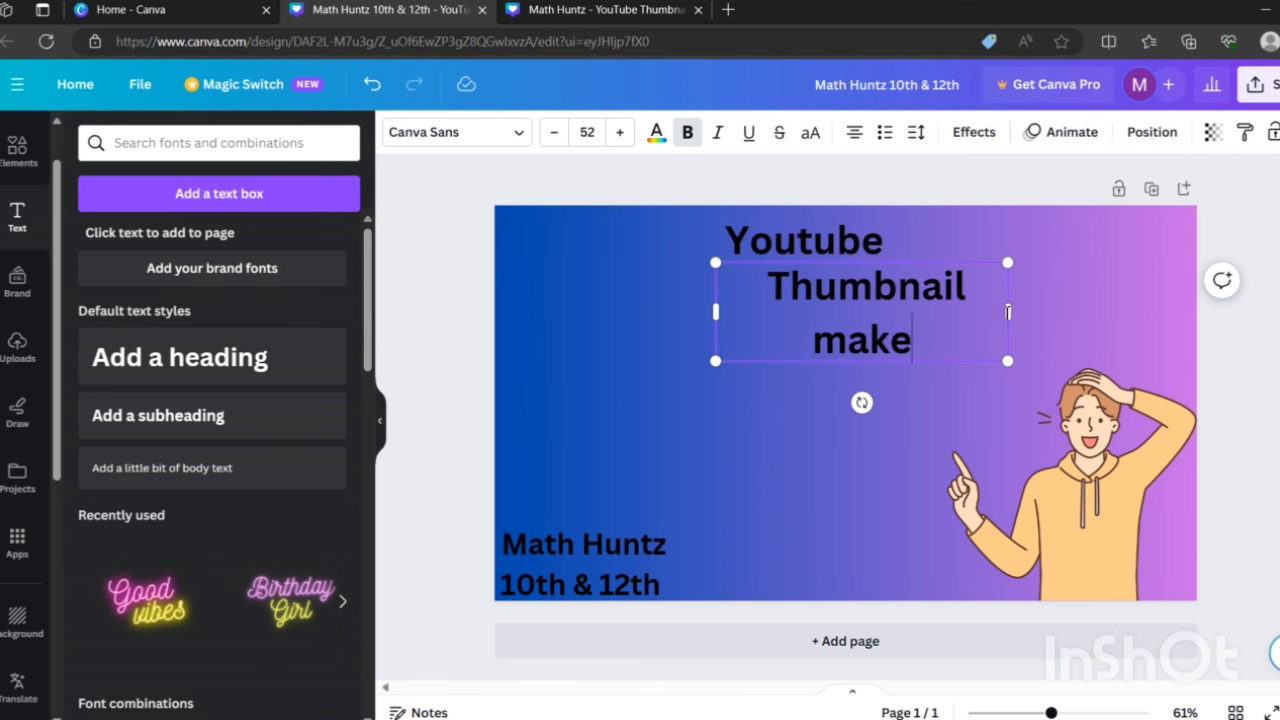
pyautogui.moveTo(1008, 313); pyautogui.dragTo(1088, 290)
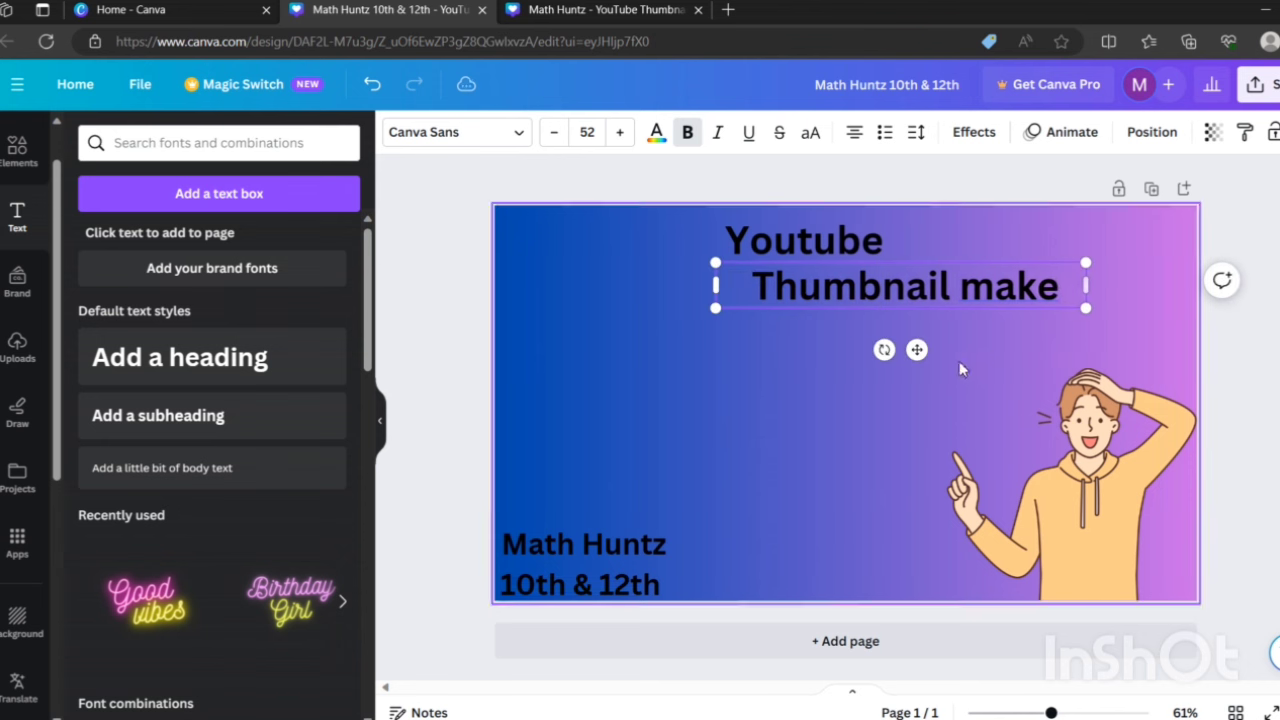
pyautogui.moveTo(951, 291); pyautogui.dragTo(820, 354)
pyautogui.click(814, 423)
pyautogui.click(815, 357)
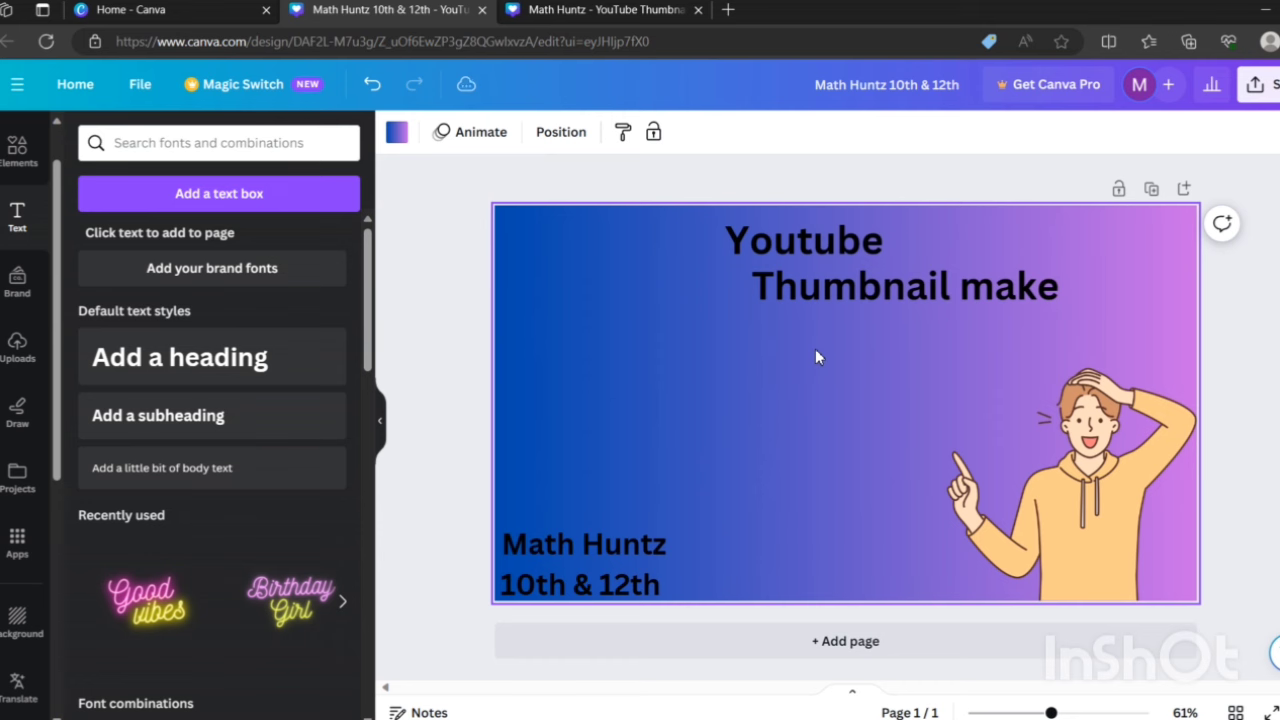
# Search the web for "tamil keyboard" in a new browser tab and open the Lexilogos online Tamil keyboard
pyautogui.click(728, 9)
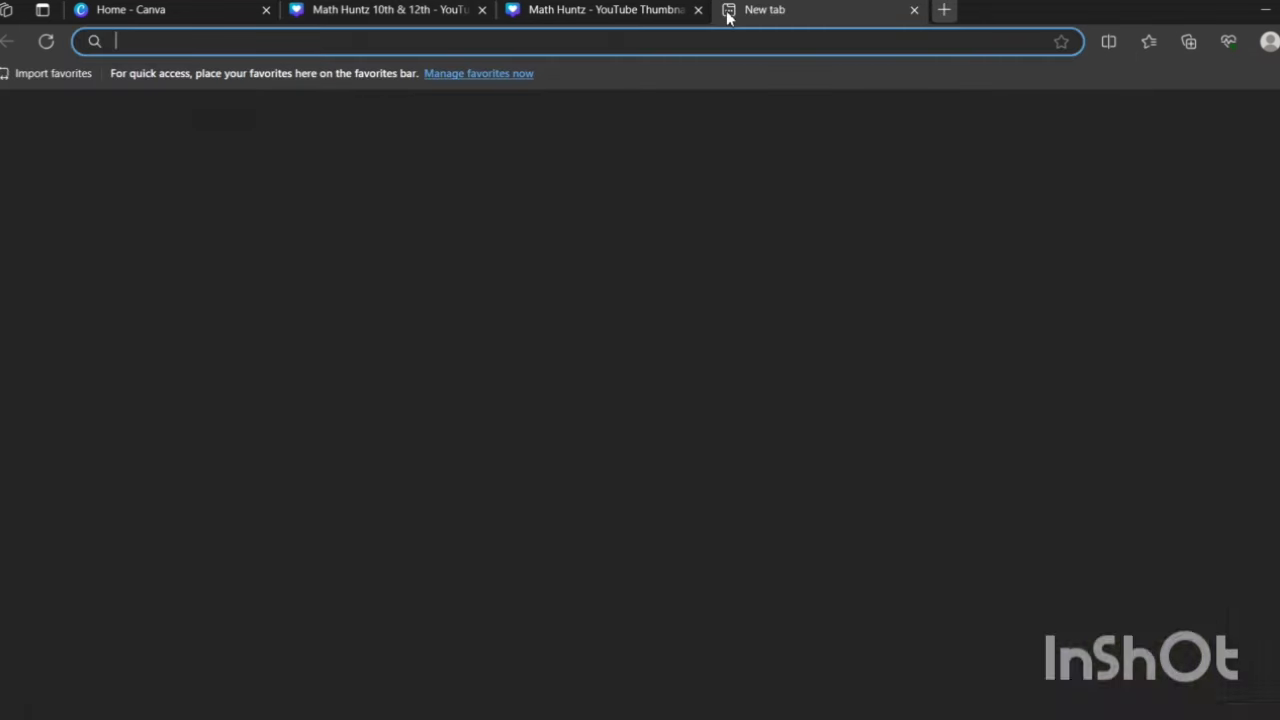
pyautogui.click(658, 44)
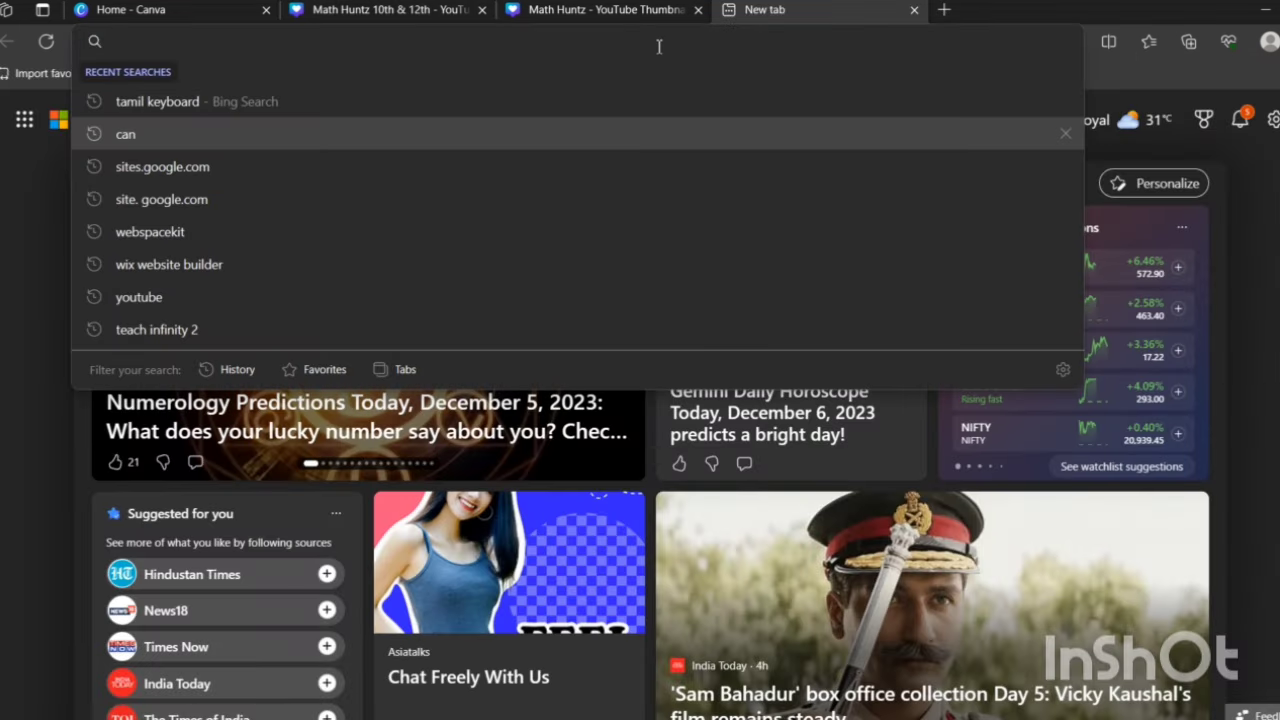
pyautogui.write('ta')
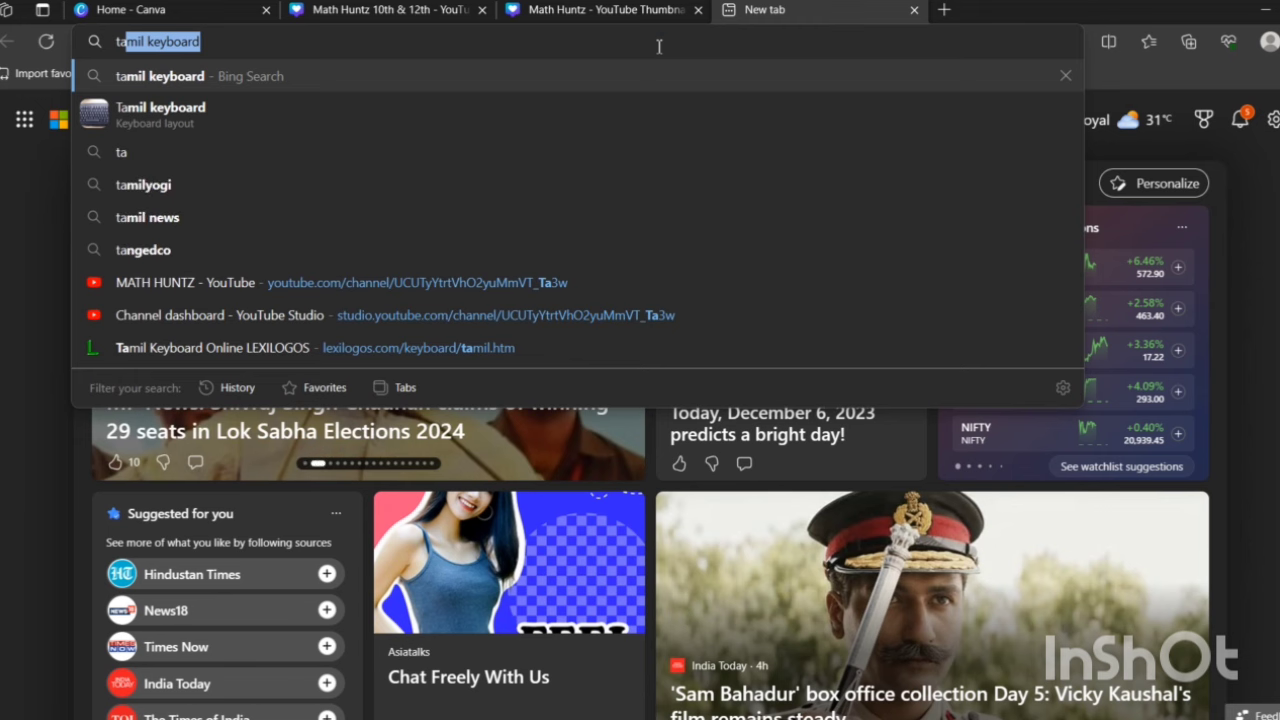
pyautogui.press('Return')
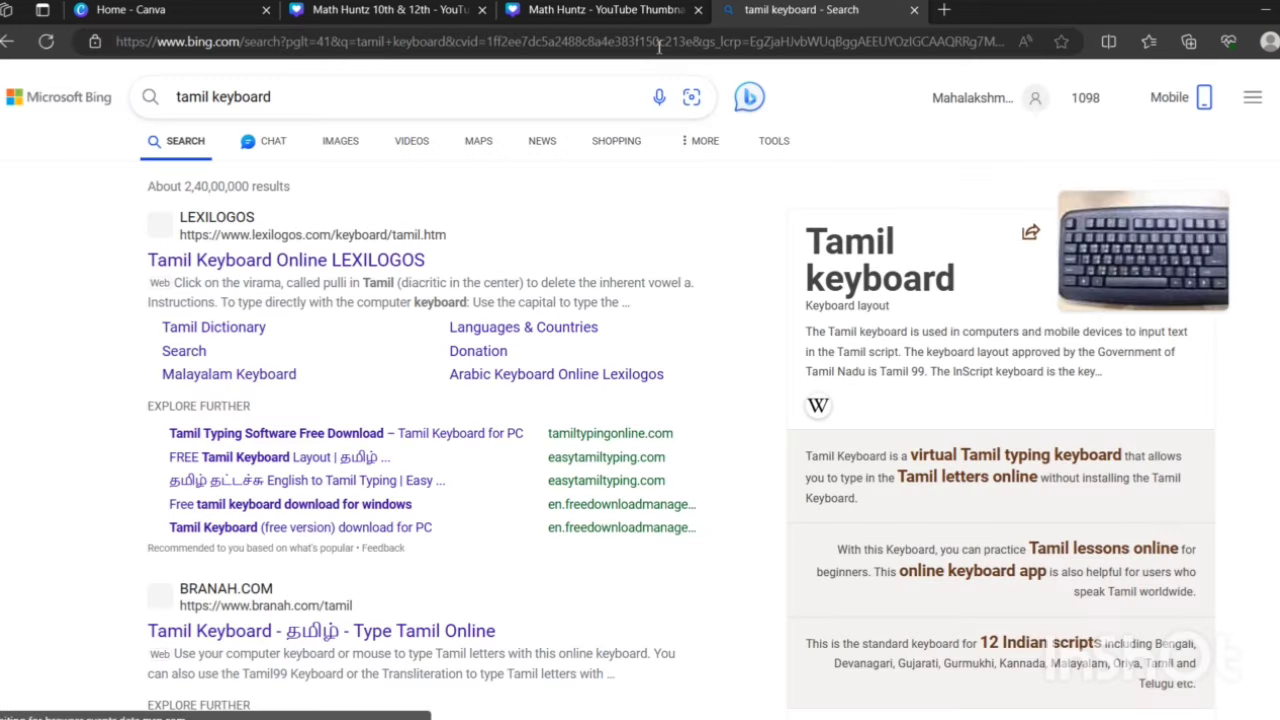
pyautogui.click(356, 262)
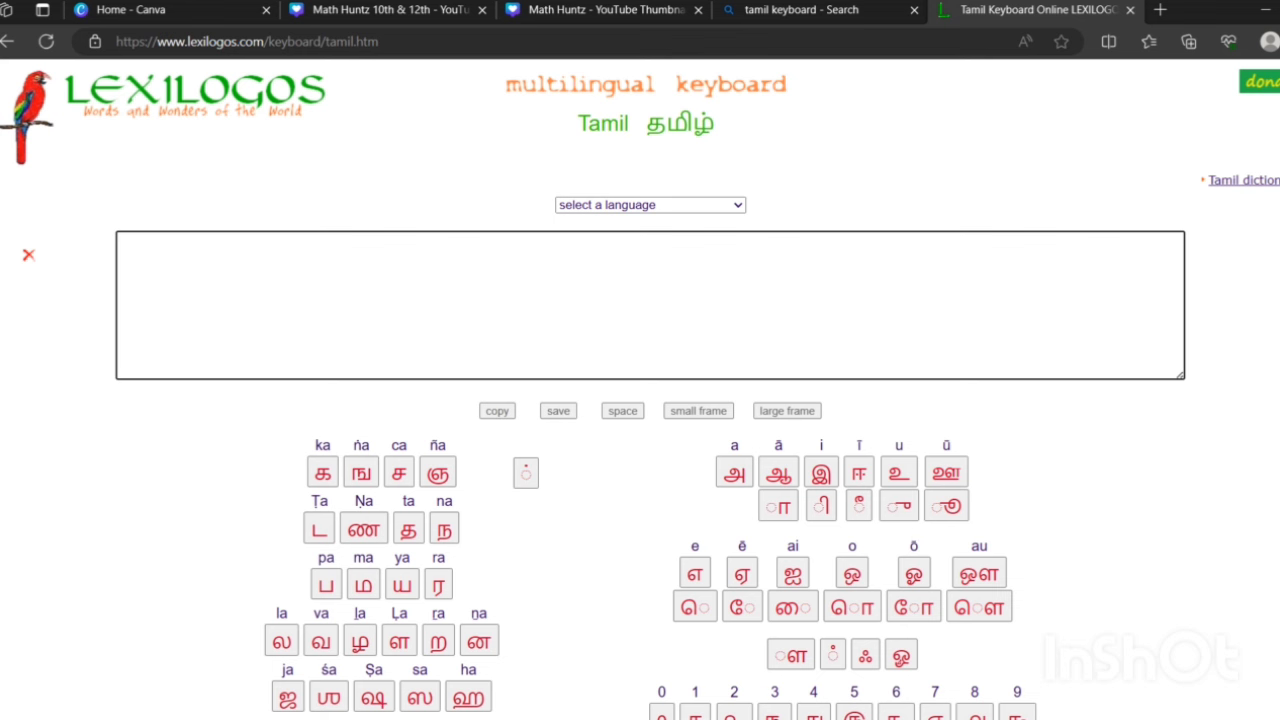
# Enter the Tamil word "செய்வது" in the online keyboard's text area
pyautogui.scroll(-1, 640, 400)
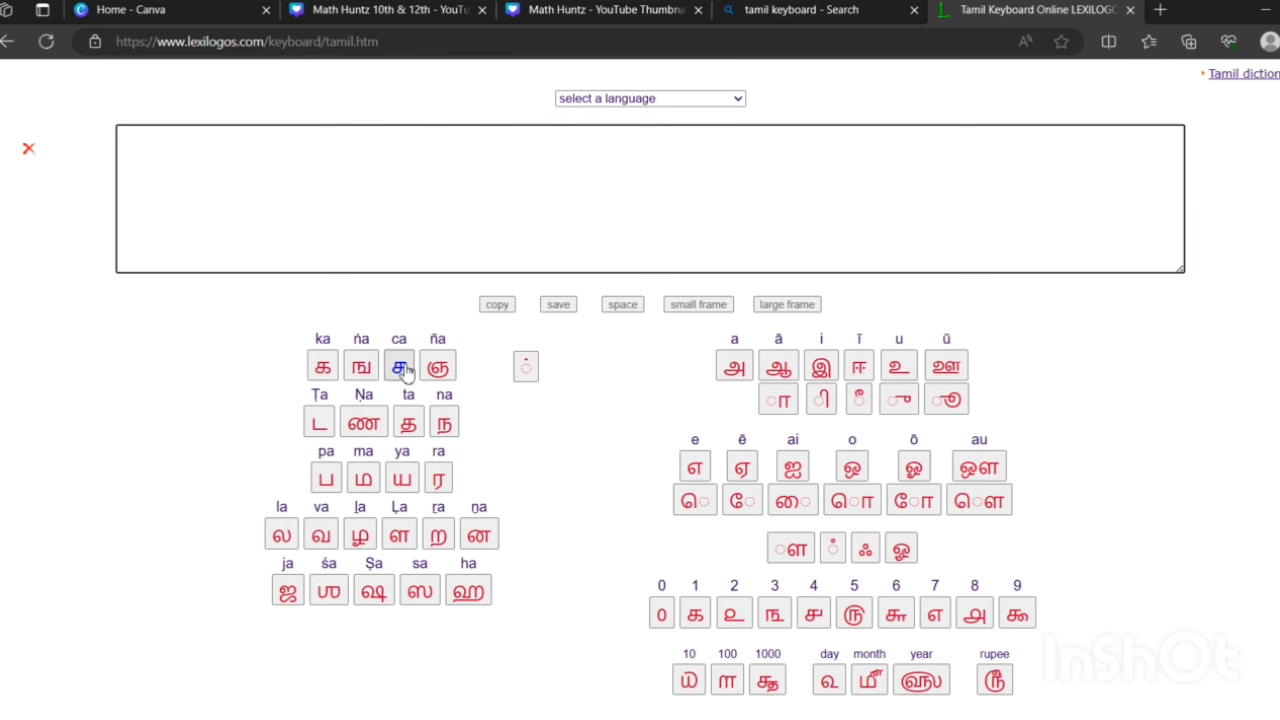
pyautogui.click(690, 502)
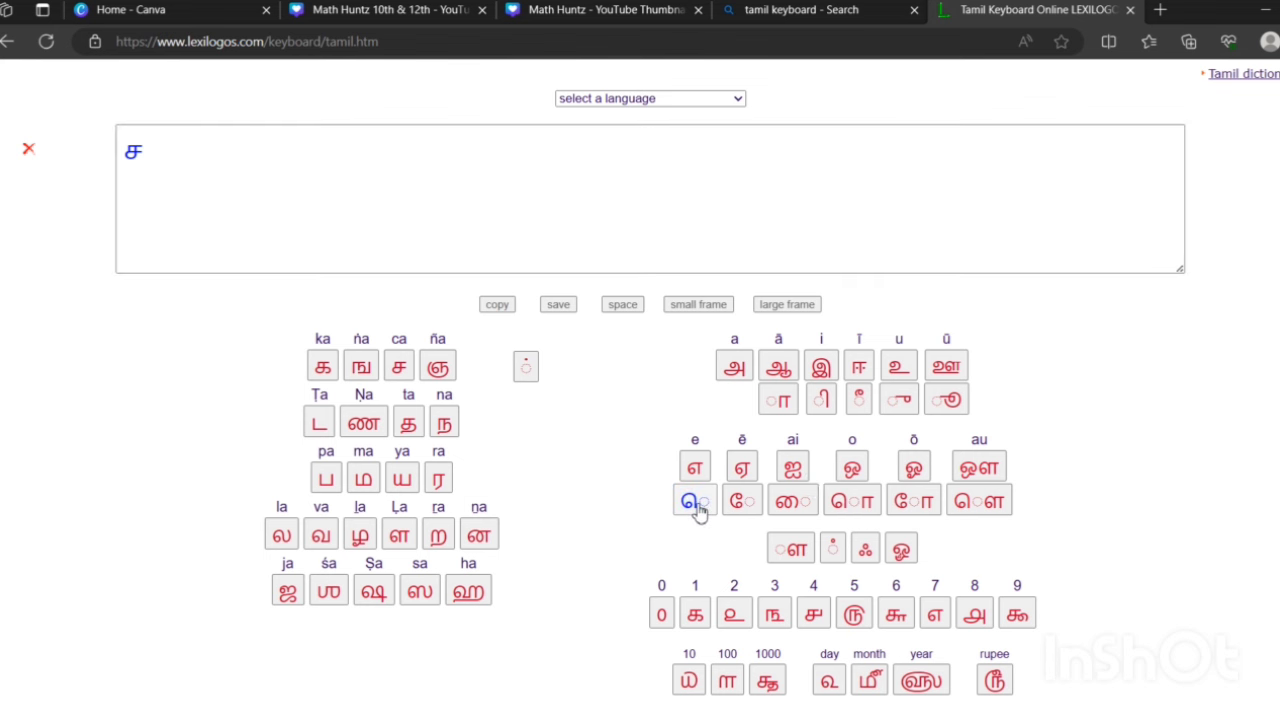
pyautogui.click(403, 479)
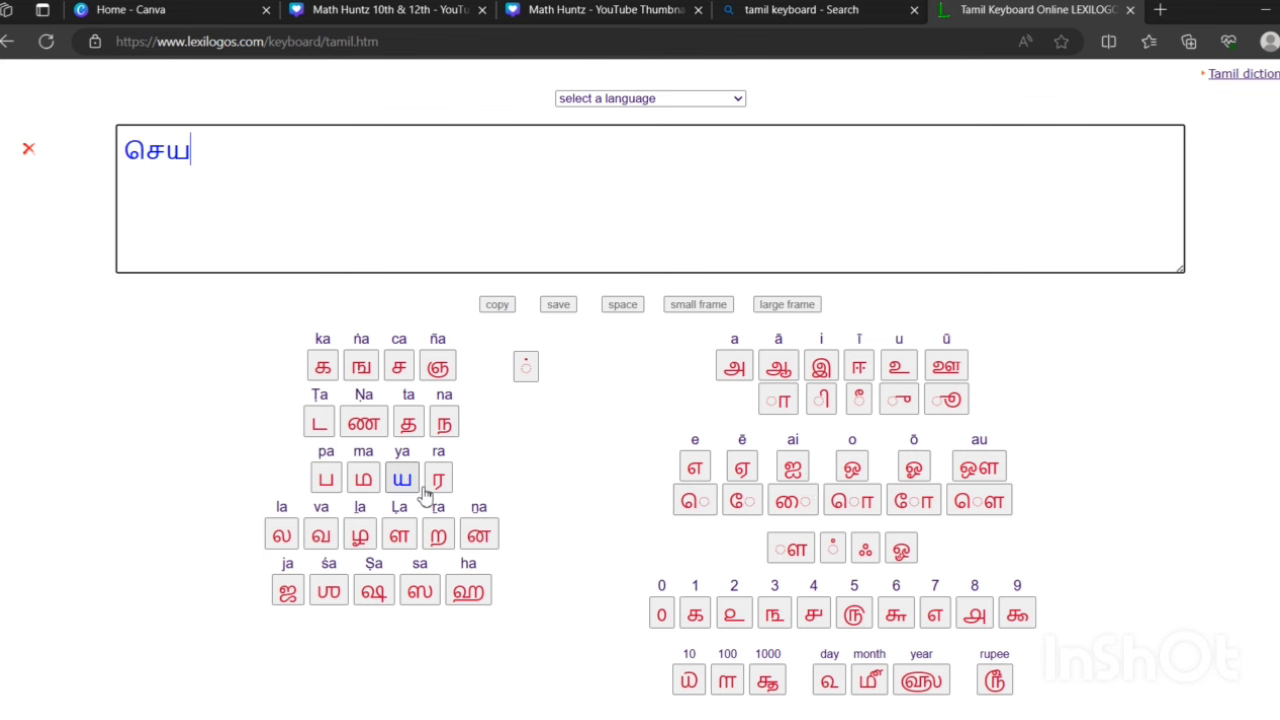
pyautogui.click(832, 548)
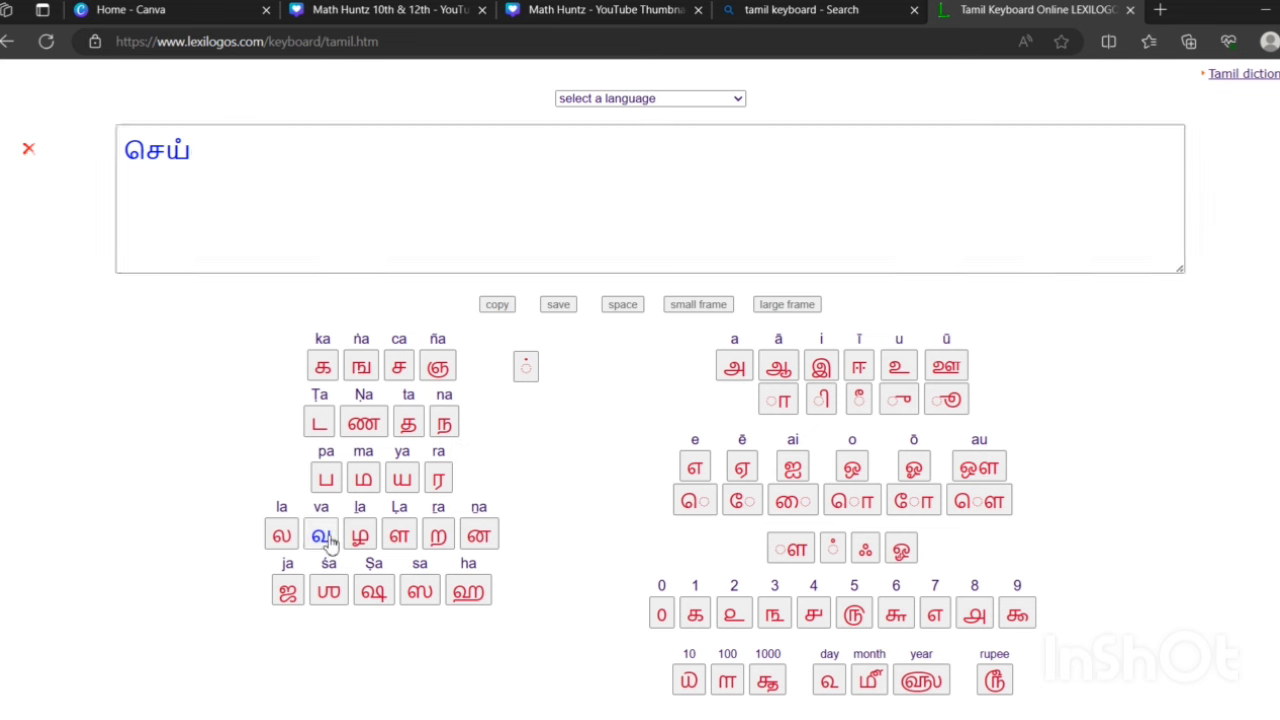
pyautogui.click(322, 535)
pyautogui.click(416, 438)
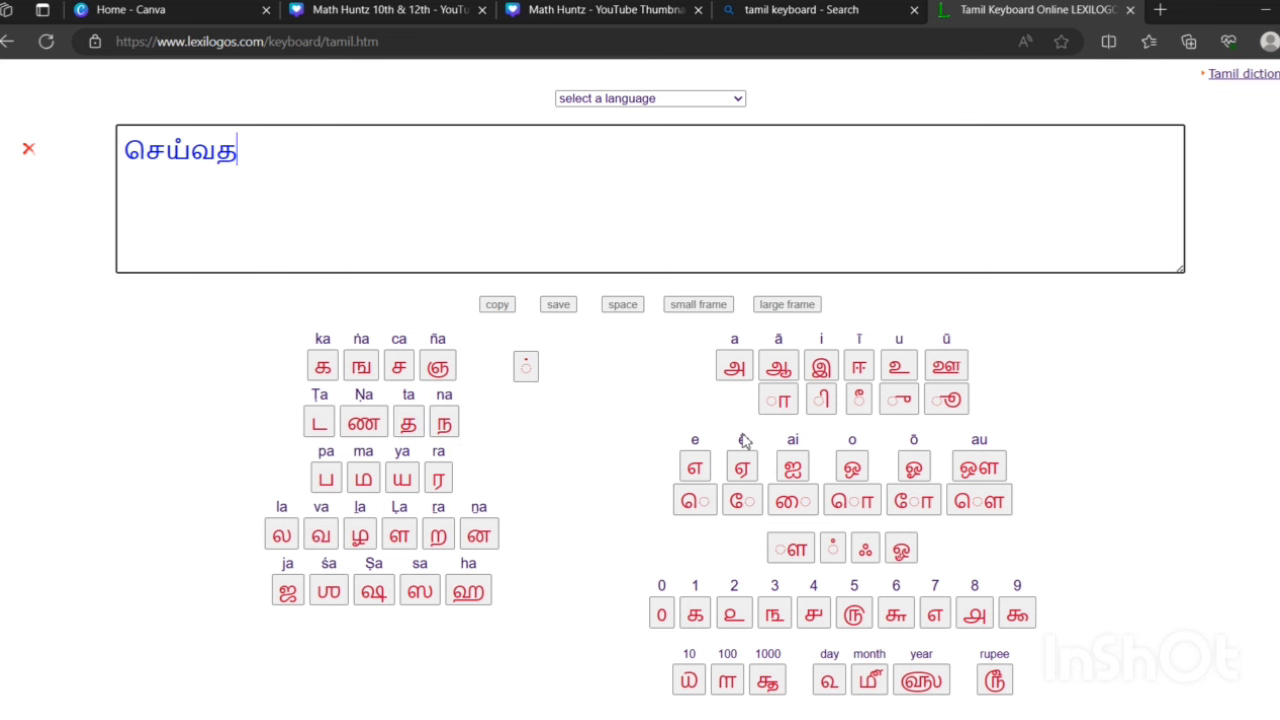
pyautogui.click(901, 401)
# Add the Tamil word "இவ்ளோ" after "செய்வது", separated by a space
pyautogui.click(821, 367)
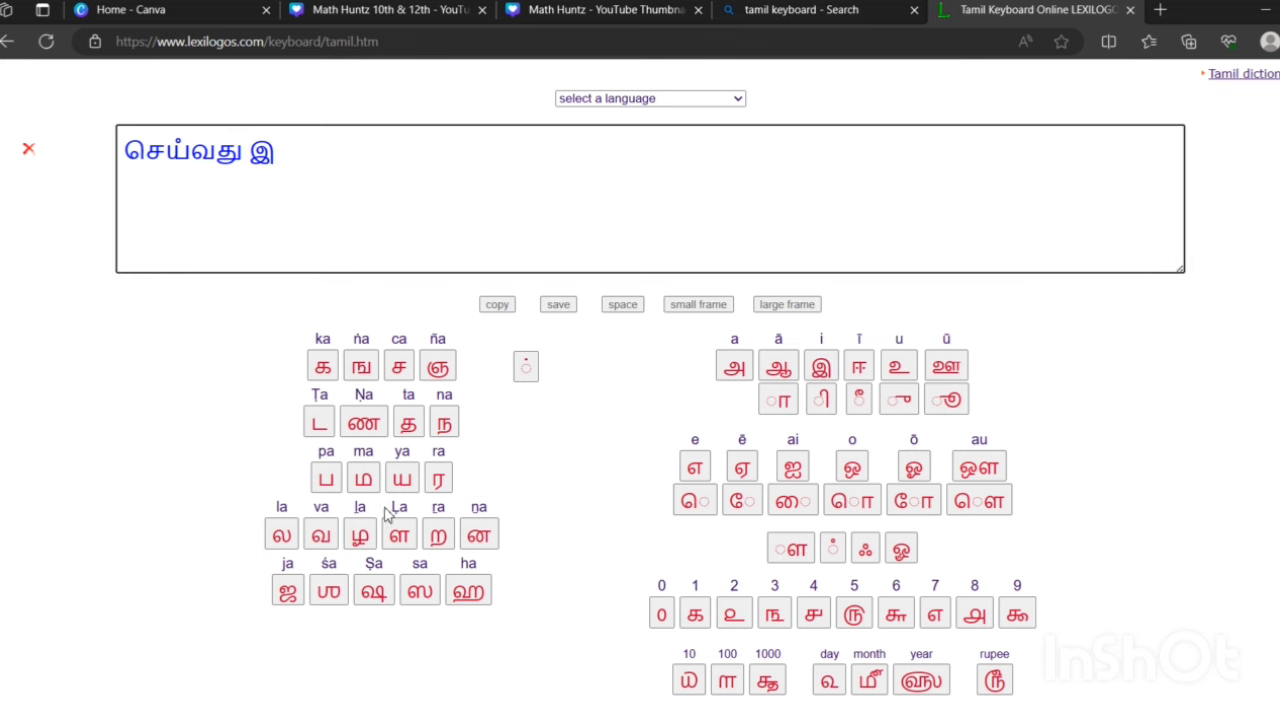
pyautogui.click(322, 537)
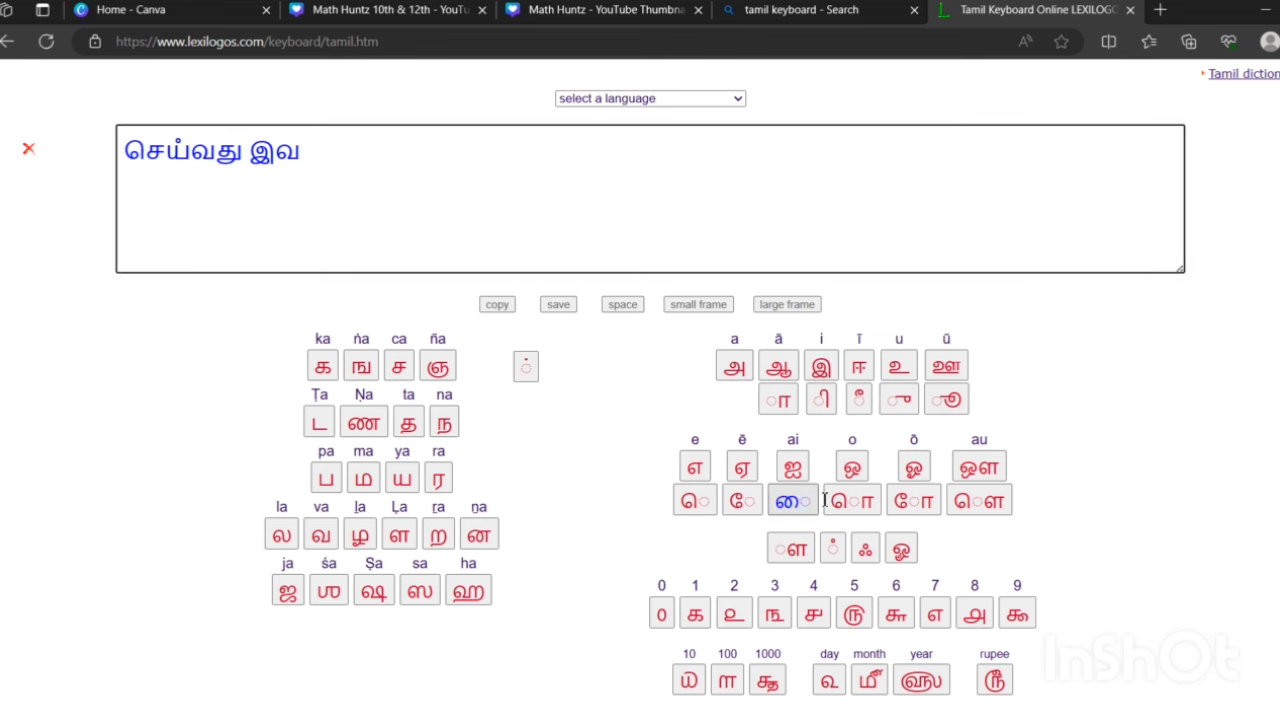
pyautogui.click(835, 550)
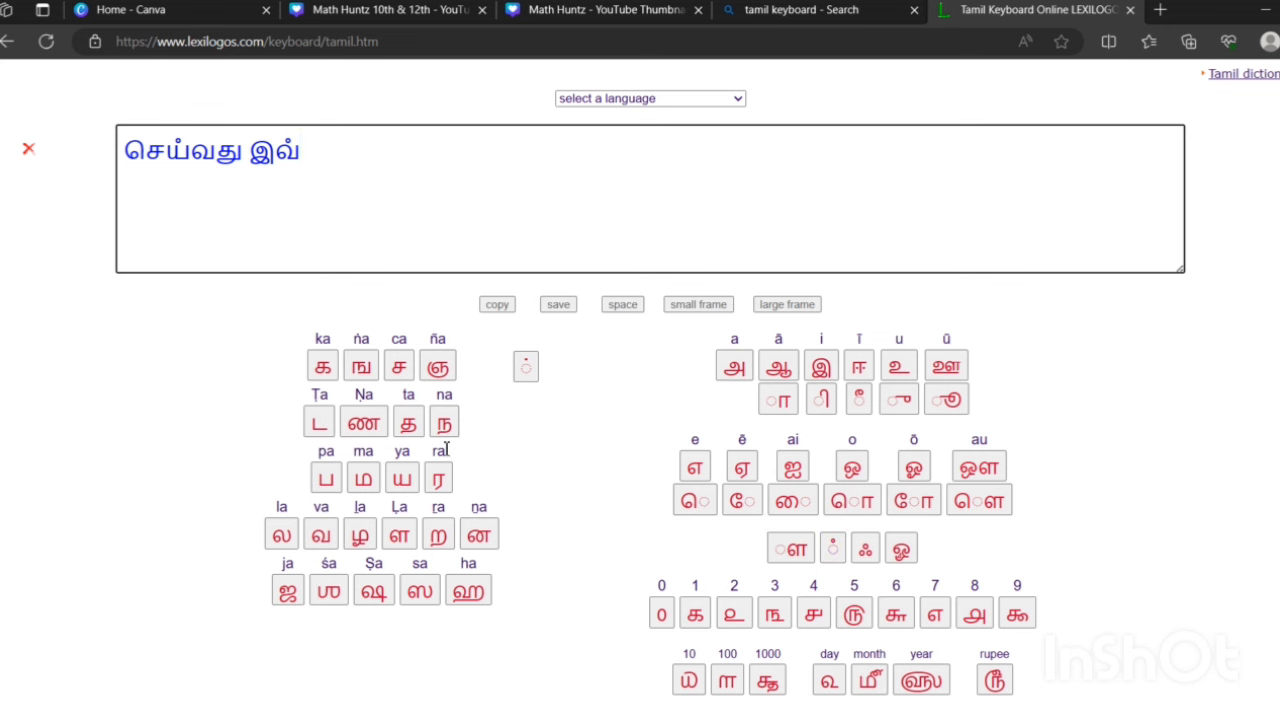
pyautogui.click(398, 537)
pyautogui.click(910, 502)
# Complete the Tamil phrase with the word "ஈஸுயா" after "இவ்ளோ", separated by a space
pyautogui.click(858, 368)
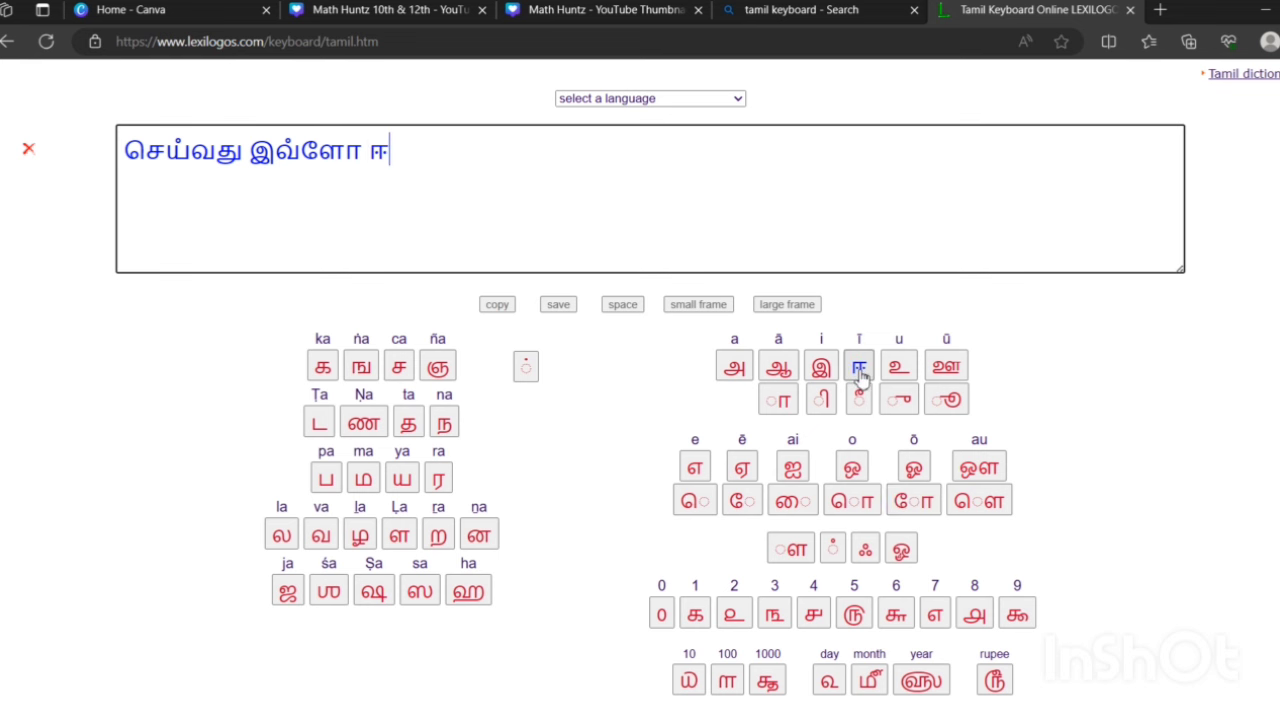
pyautogui.click(421, 593)
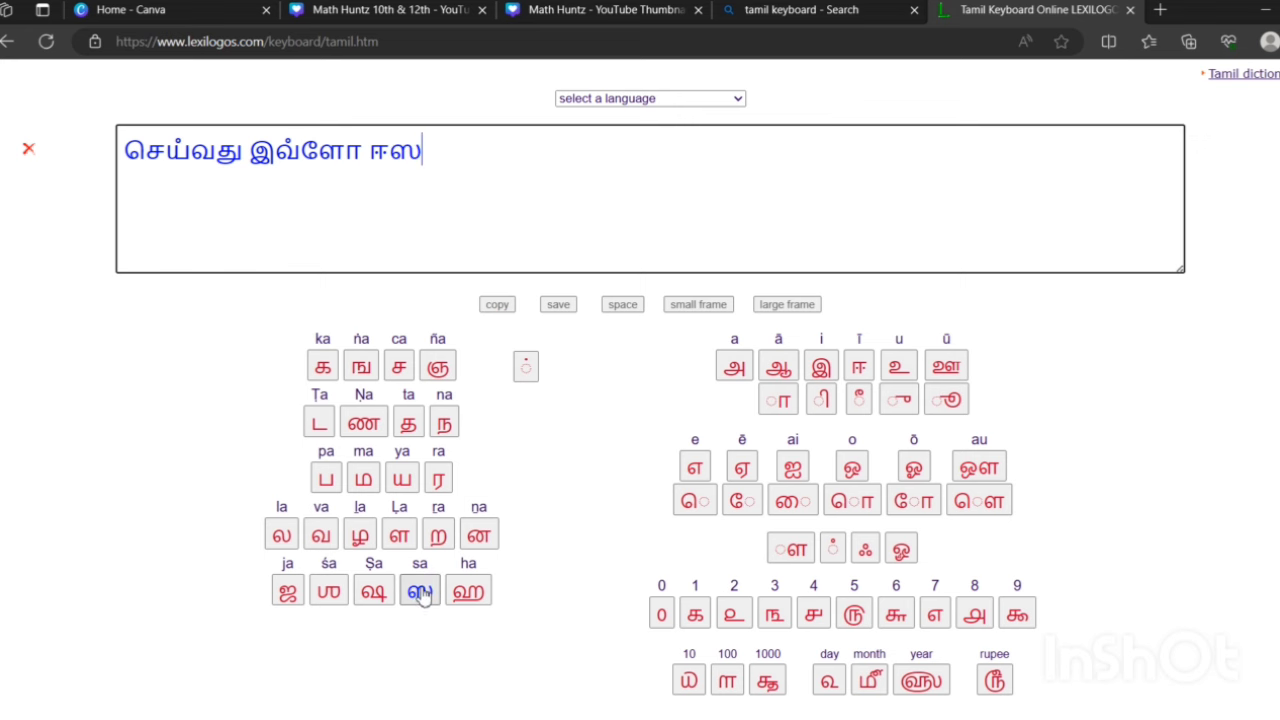
pyautogui.click(897, 402)
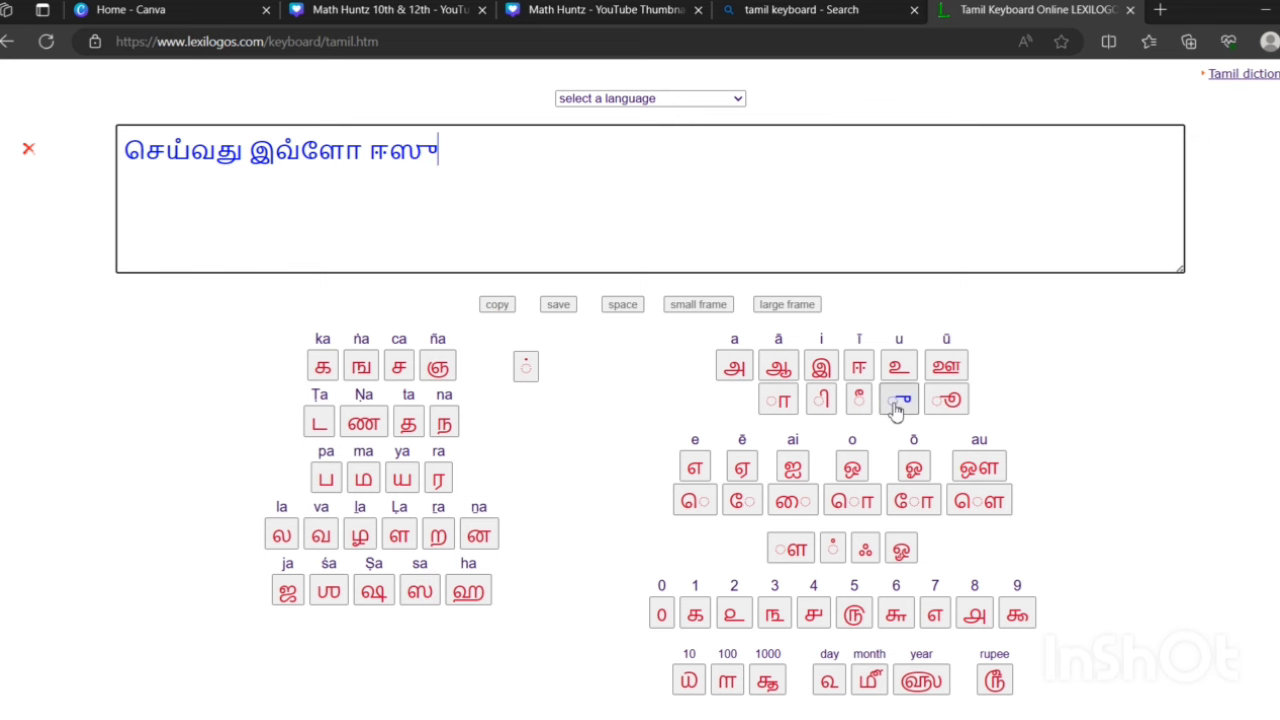
pyautogui.click(405, 480)
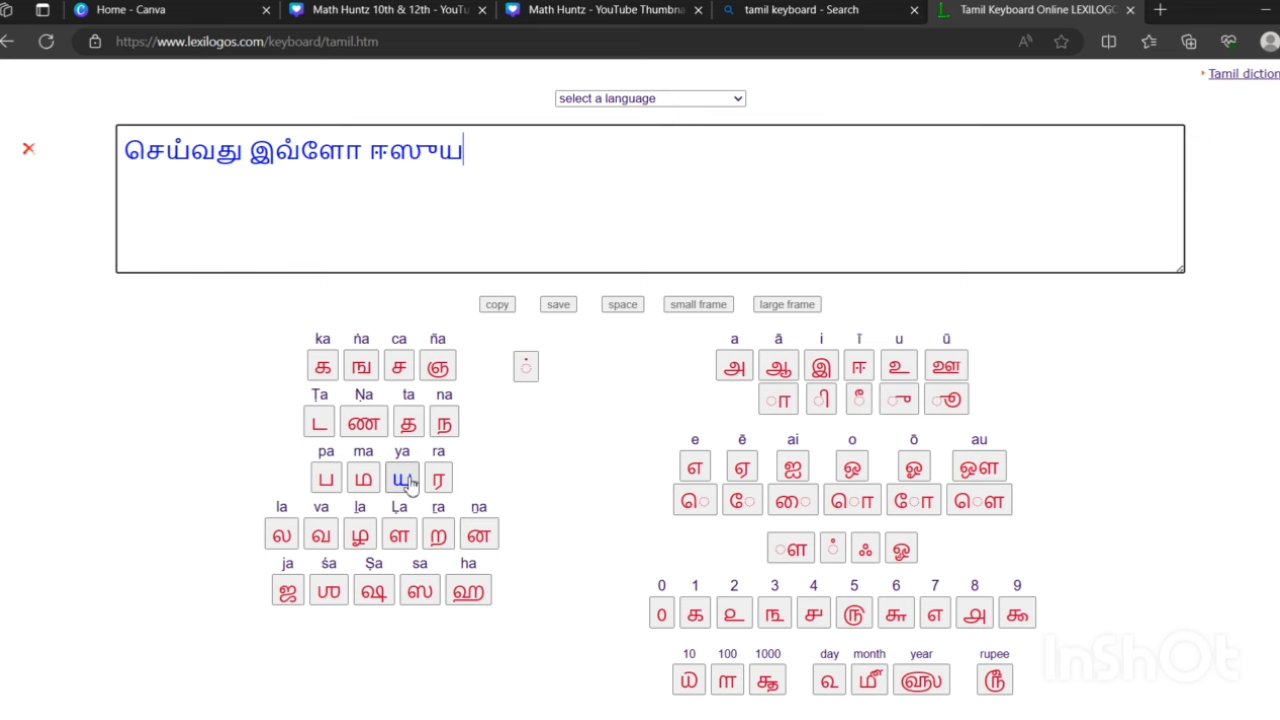
pyautogui.click(784, 402)
pyautogui.click(784, 402)
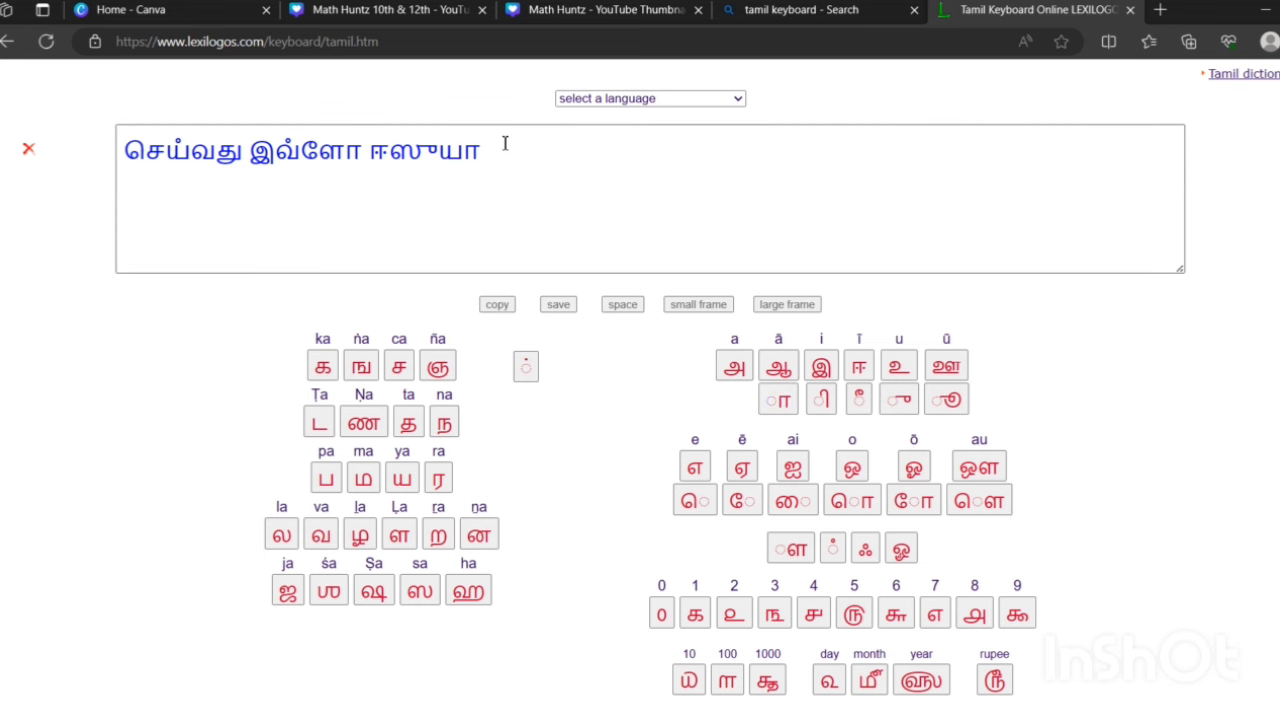
# Copy the whole Tamil phrase, paste it into the Canva thumbnail design and place it below "Thumbnail make", clear of the person graphic
pyautogui.moveTo(488, 143); pyautogui.dragTo(120, 152)
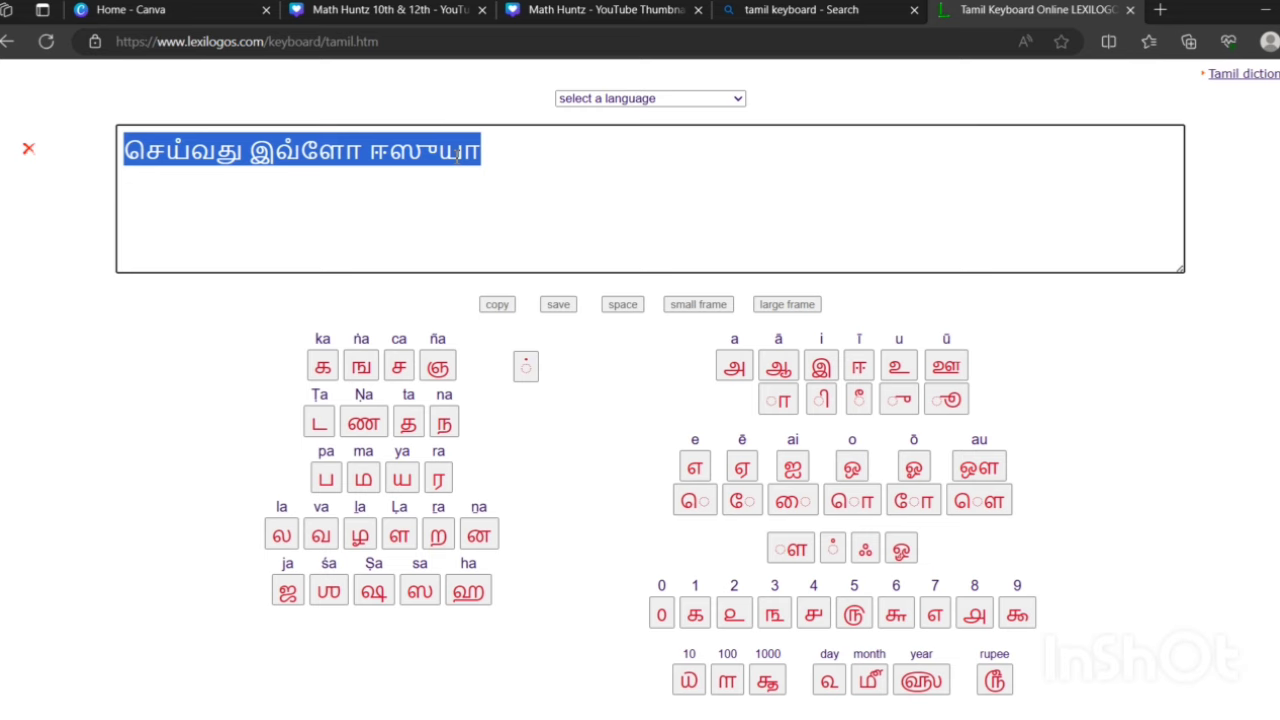
pyautogui.click(445, 20)
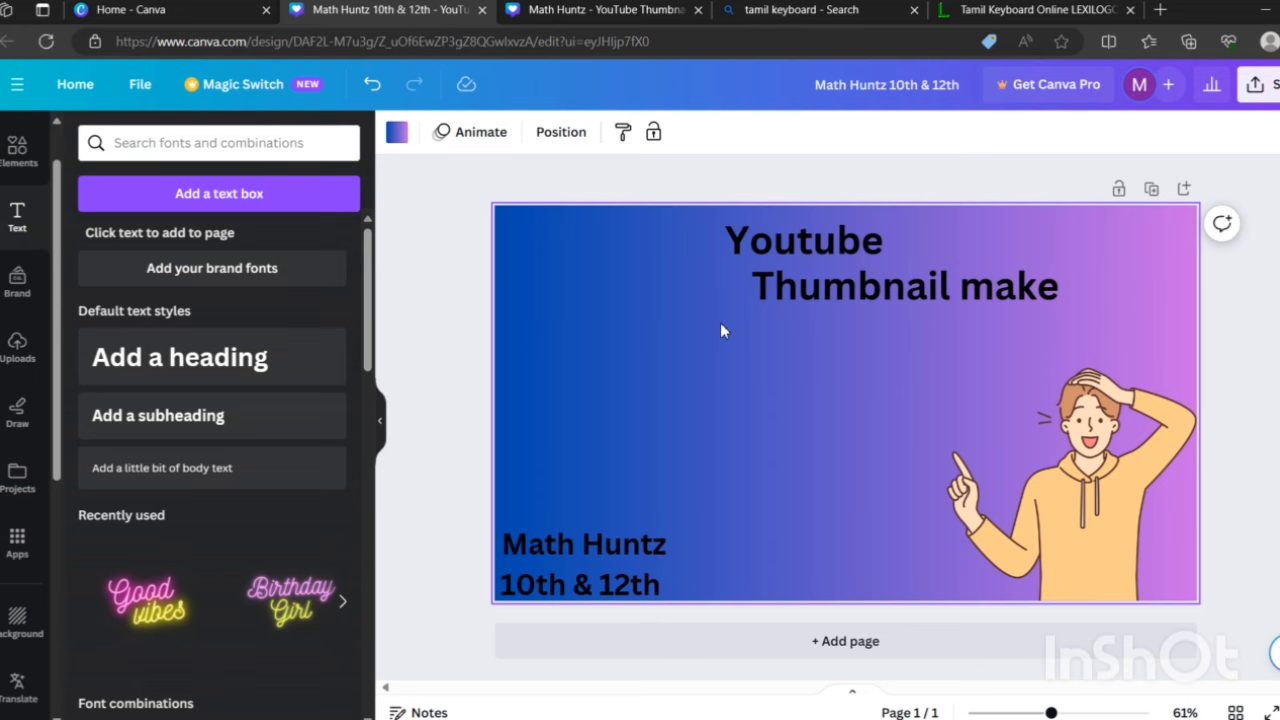
pyautogui.write('செய்வது இவ்ளோ ஈஸியா')
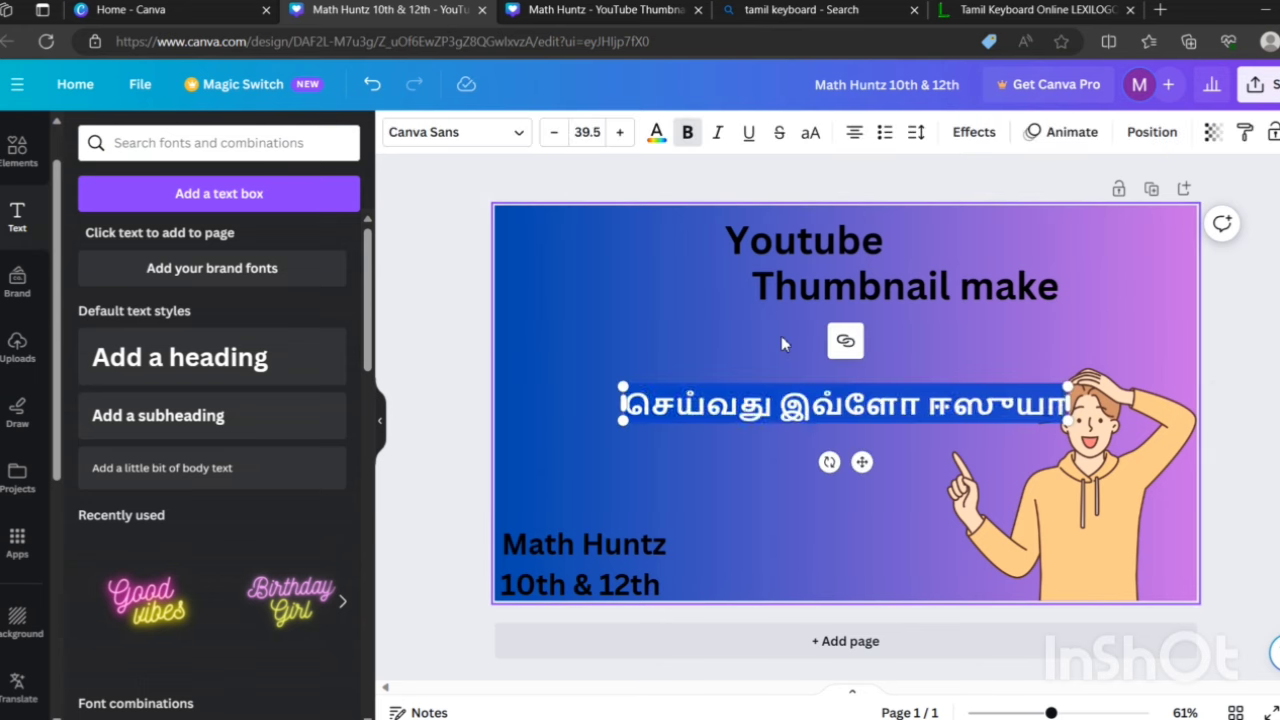
pyautogui.click(820, 503)
pyautogui.click(818, 412)
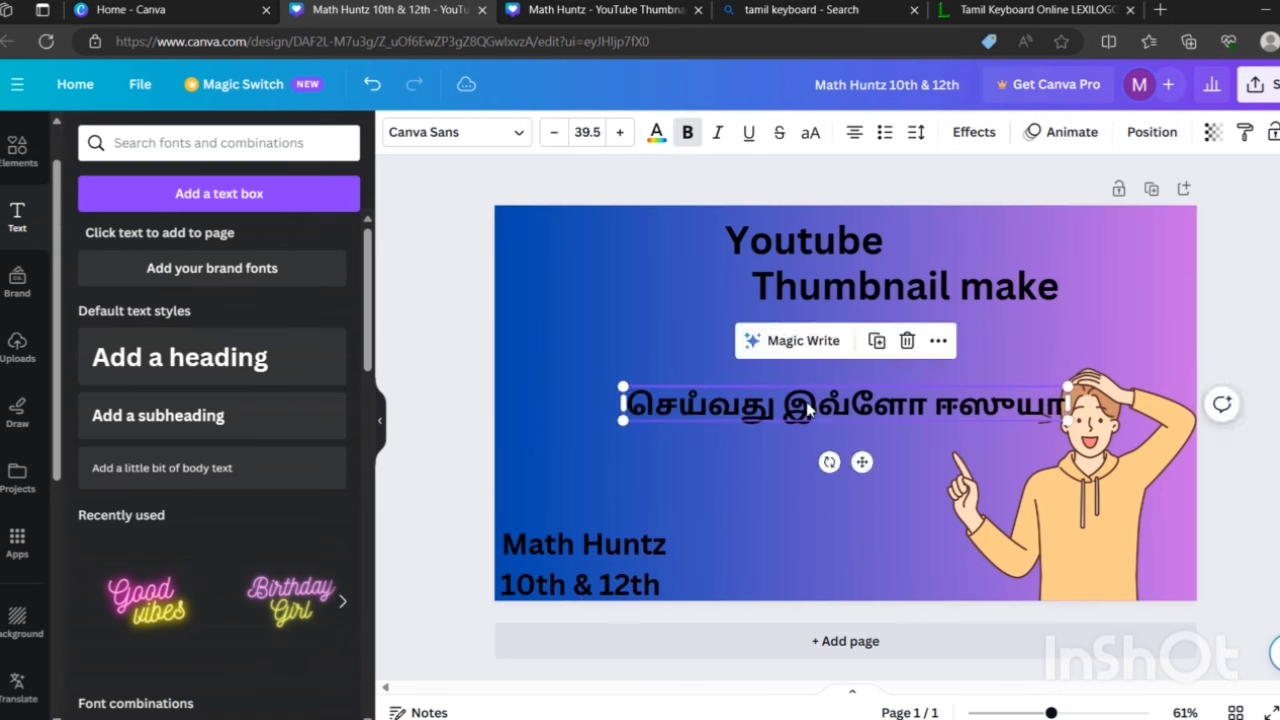
pyautogui.moveTo(818, 412); pyautogui.dragTo(774, 394)
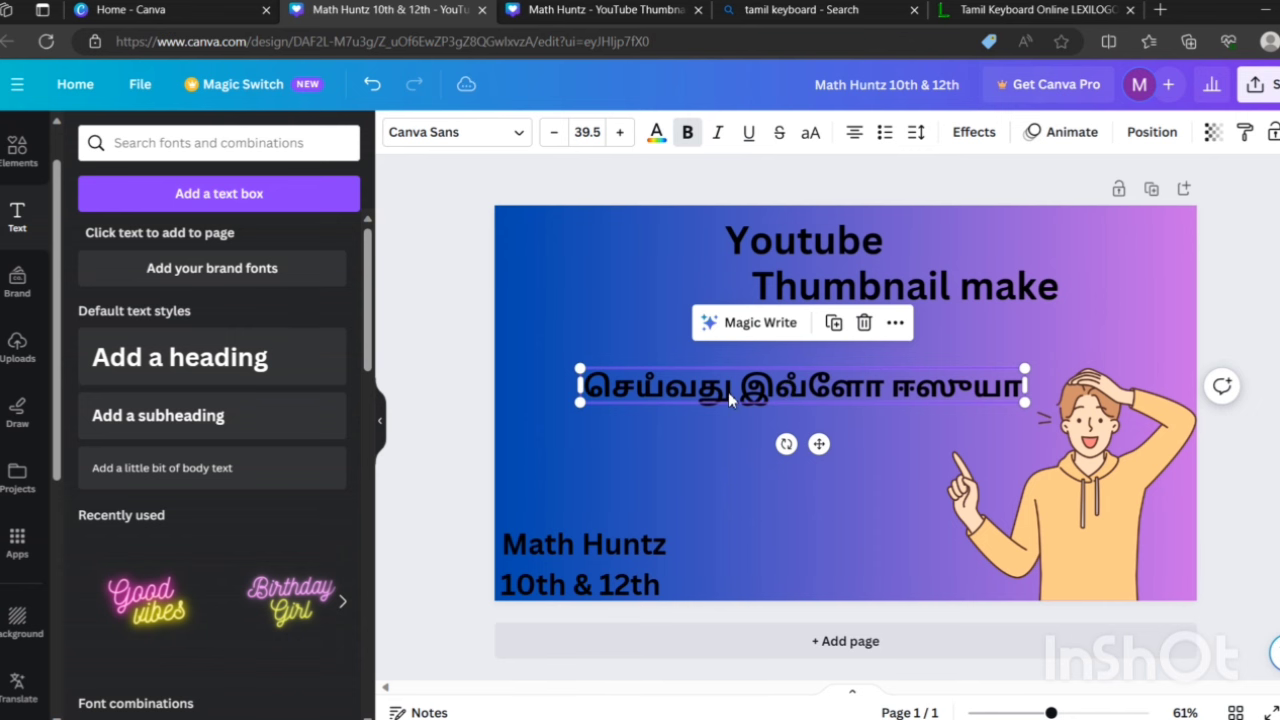
# Recolor the Tamil text, "Thumbnail make" and "Youtube" with the light orange photo color taken from the person graphic
pyautogui.click(656, 136)
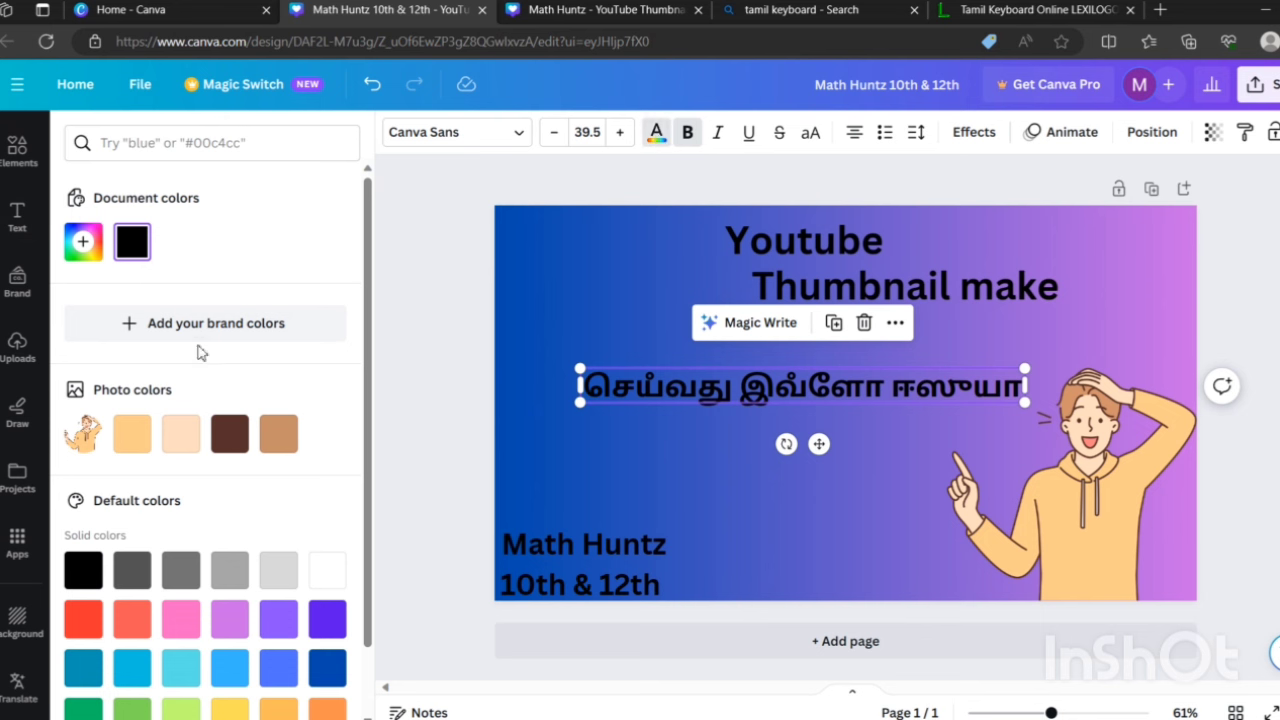
pyautogui.click(133, 432)
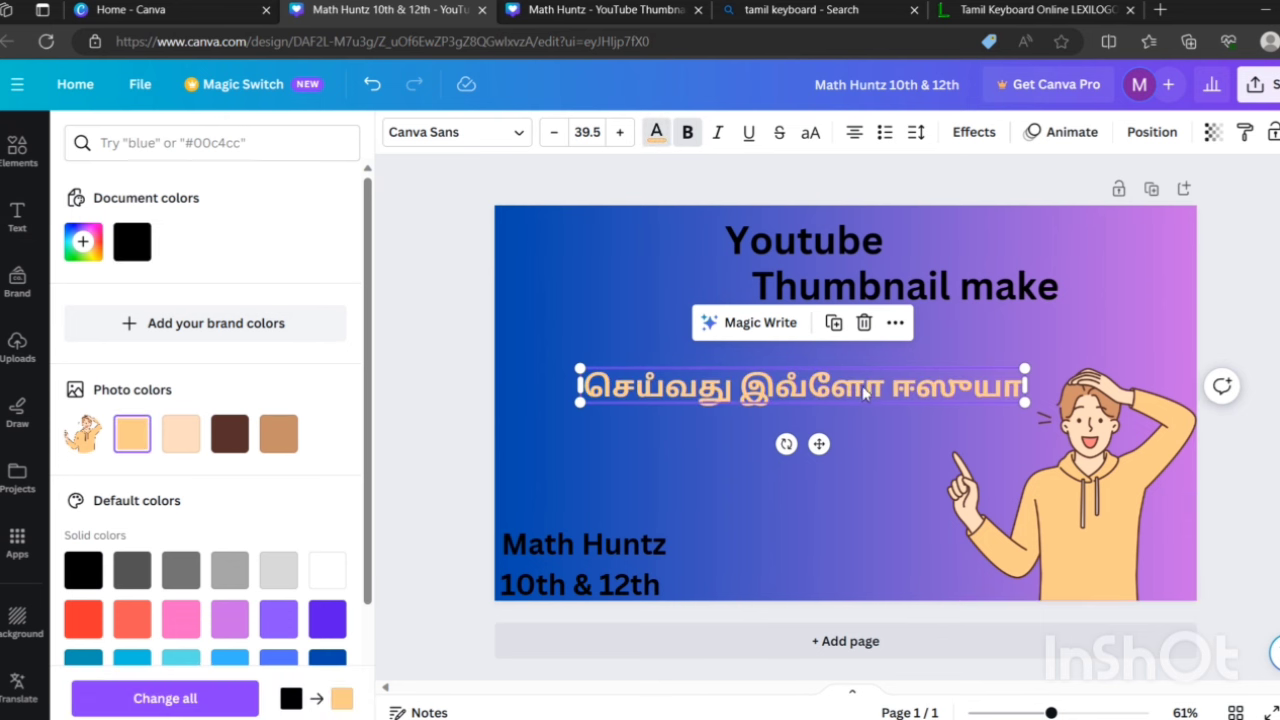
pyautogui.click(906, 296)
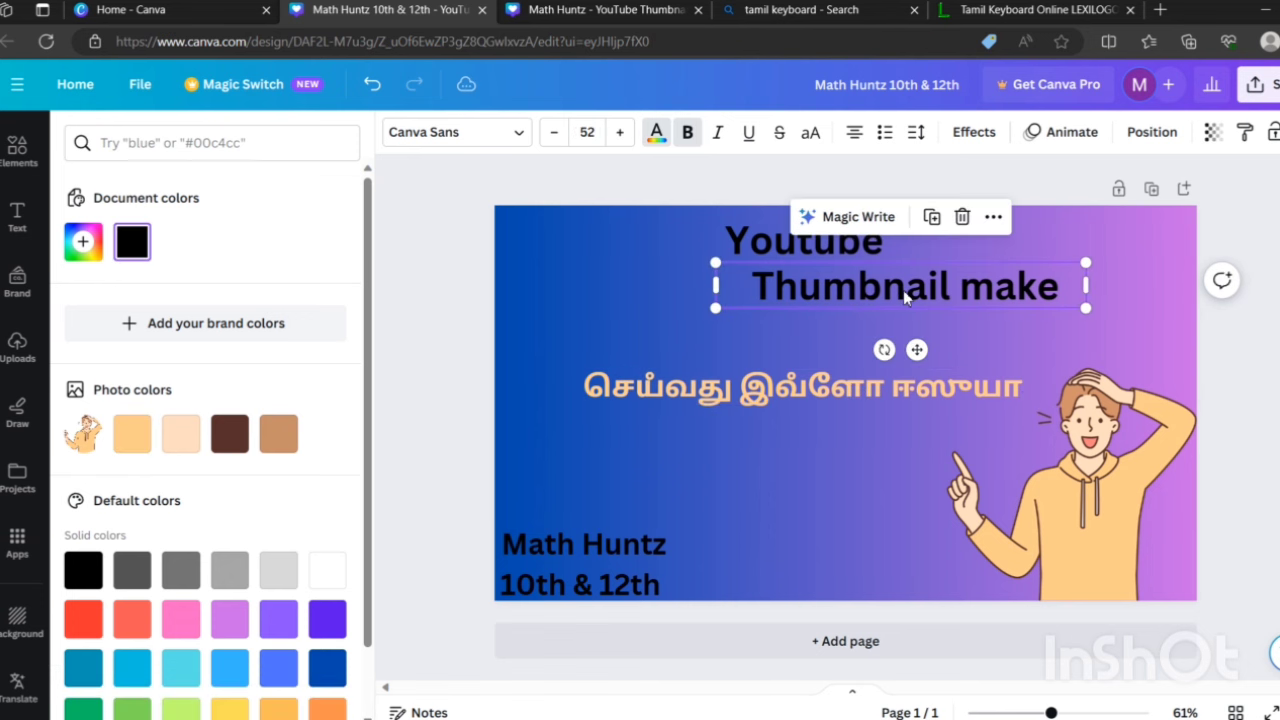
pyautogui.click(132, 432)
pyautogui.click(763, 250)
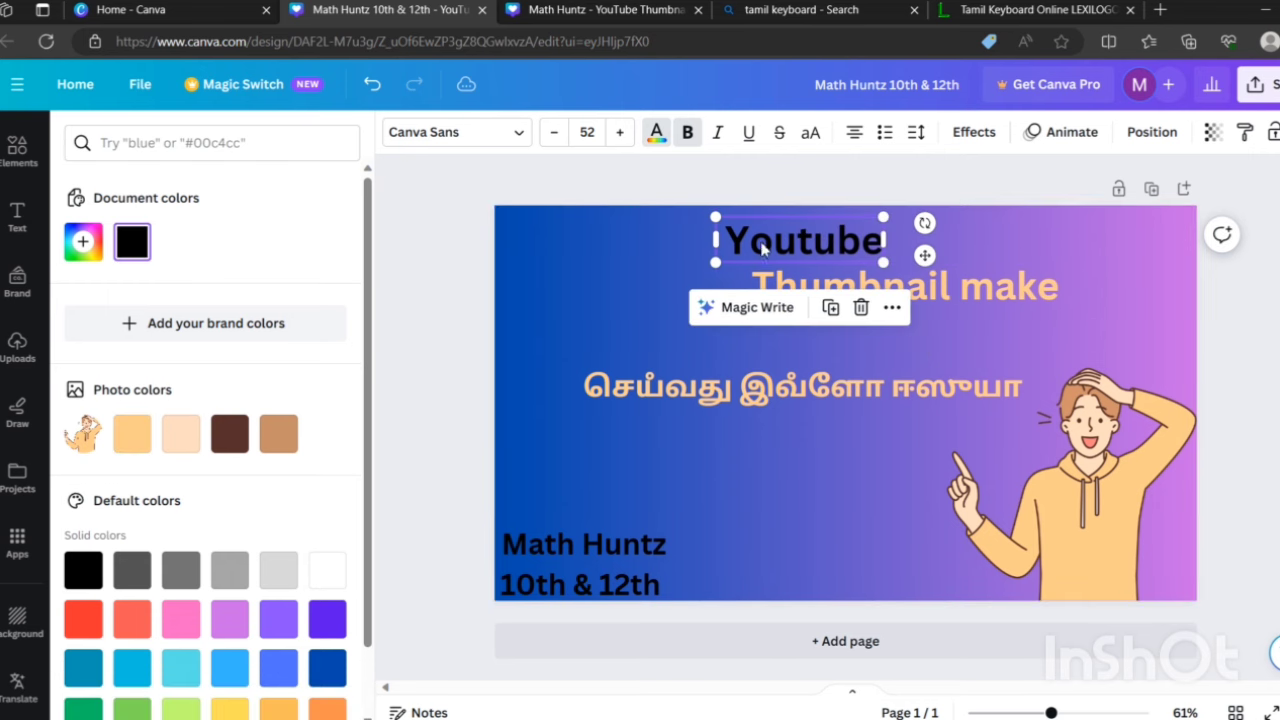
pyautogui.click(132, 432)
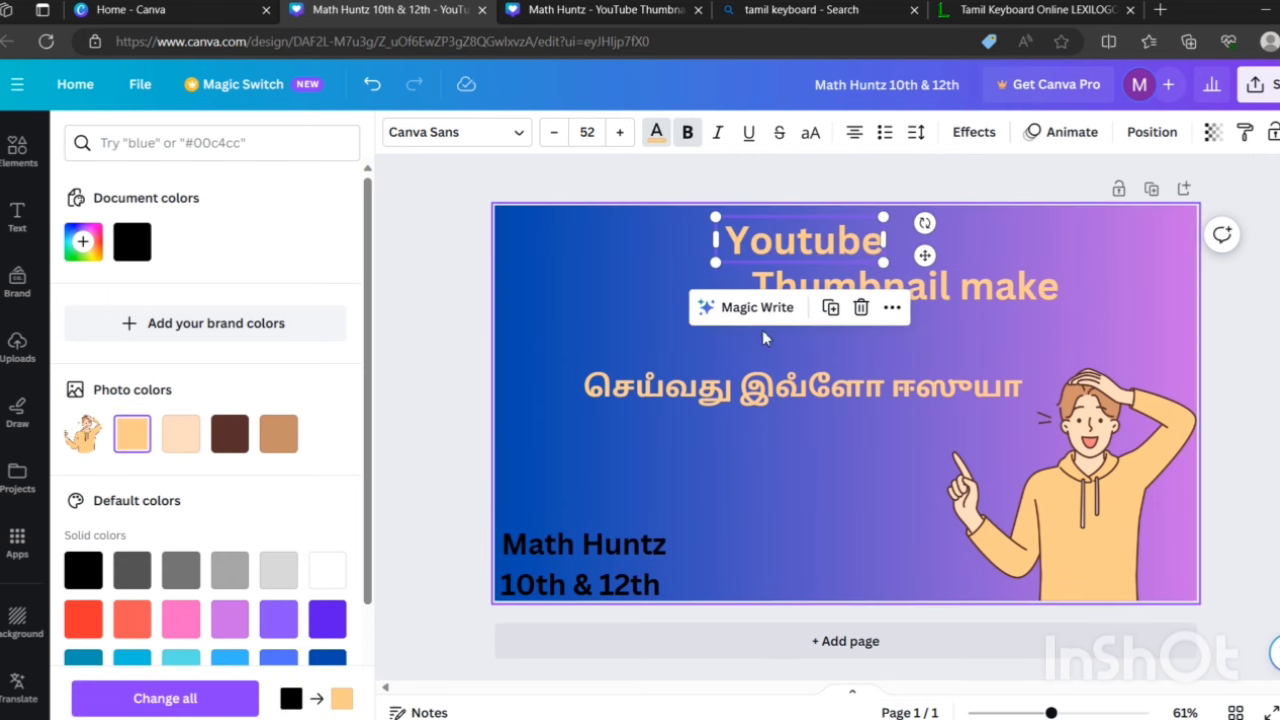
pyautogui.click(640, 420)
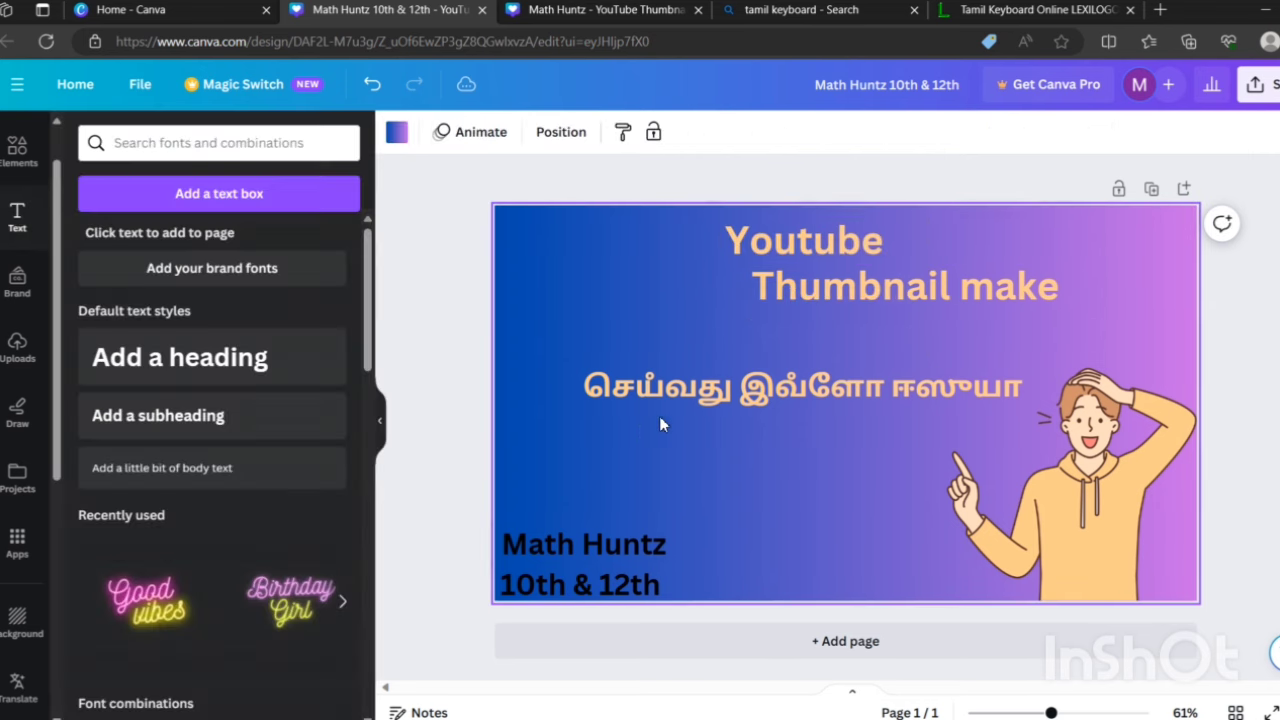
# Tilt the Tamil text so it rises to the right, enlarge it to font size 46.8 and place it just above "Math Huntz"
pyautogui.click(766, 393)
pyautogui.moveTo(791, 444); pyautogui.dragTo(811, 469)
pyautogui.click(806, 408)
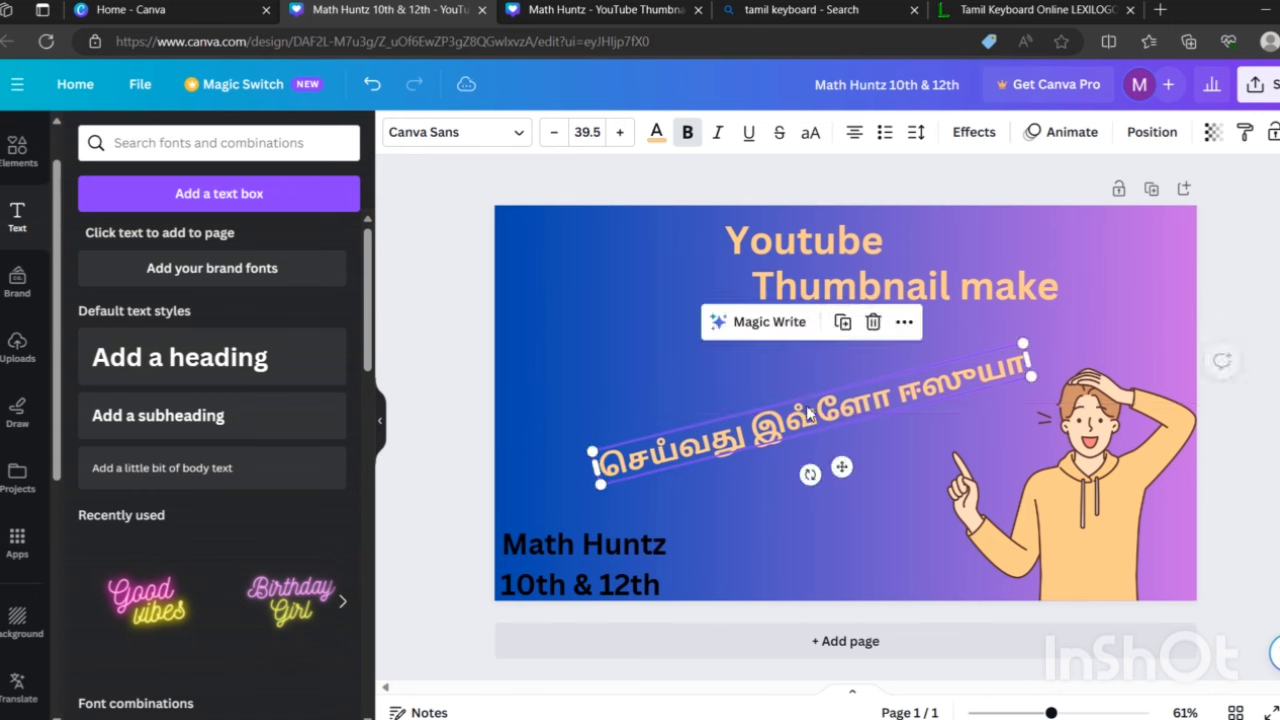
pyautogui.moveTo(603, 487); pyautogui.dragTo(522, 511)
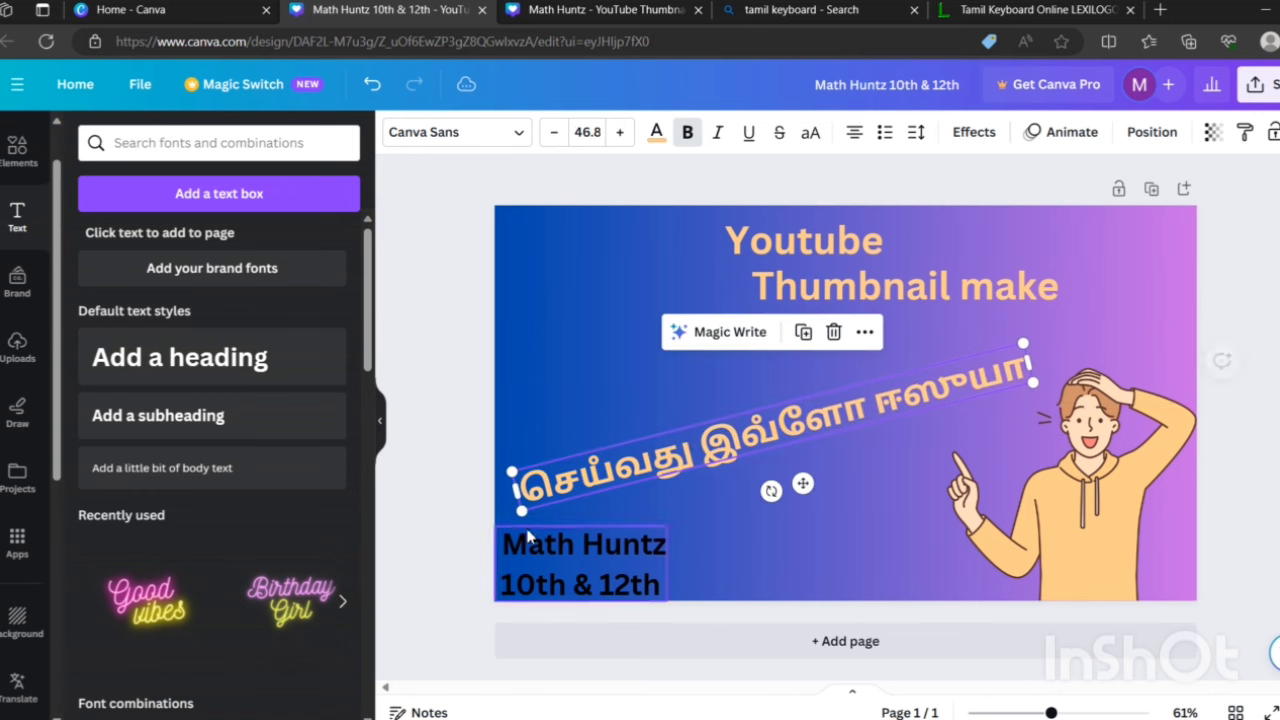
pyautogui.moveTo(755, 425); pyautogui.dragTo(795, 430)
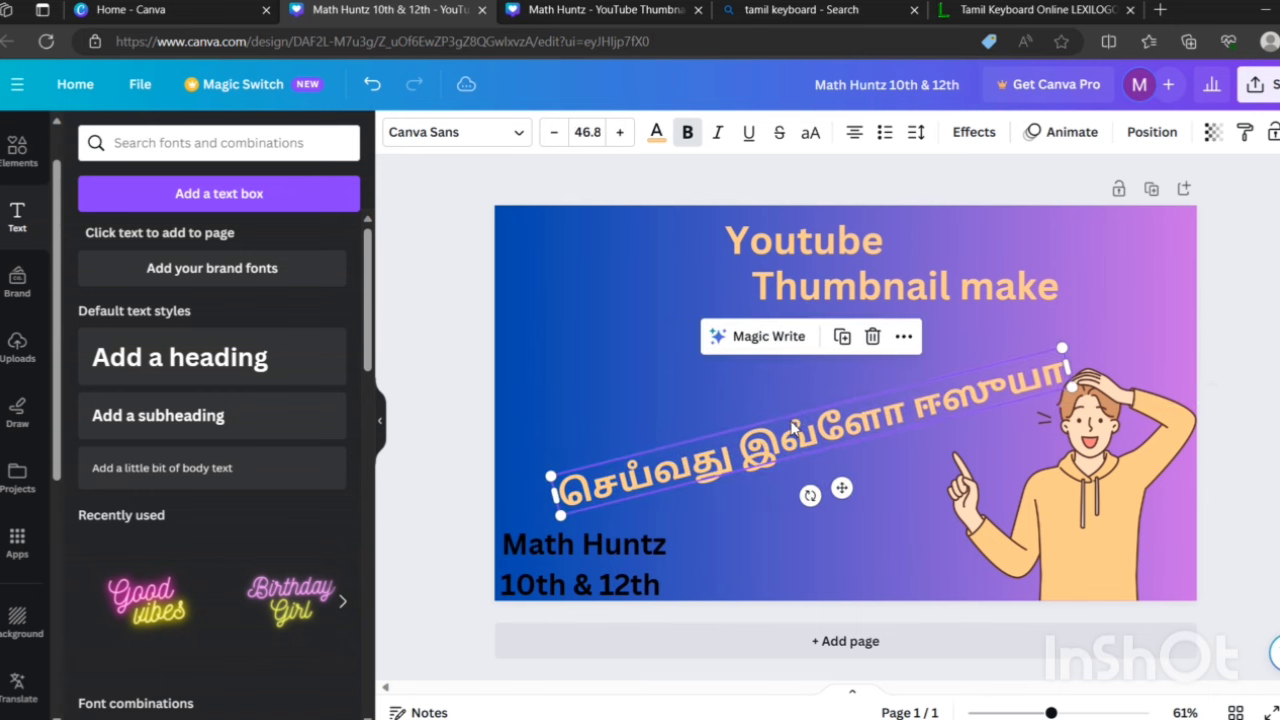
# Tilt "Thumbnail make" to match the slope of the Tamil text and place it directly above that line
pyautogui.click(826, 290)
pyautogui.moveTo(826, 290); pyautogui.dragTo(748, 329)
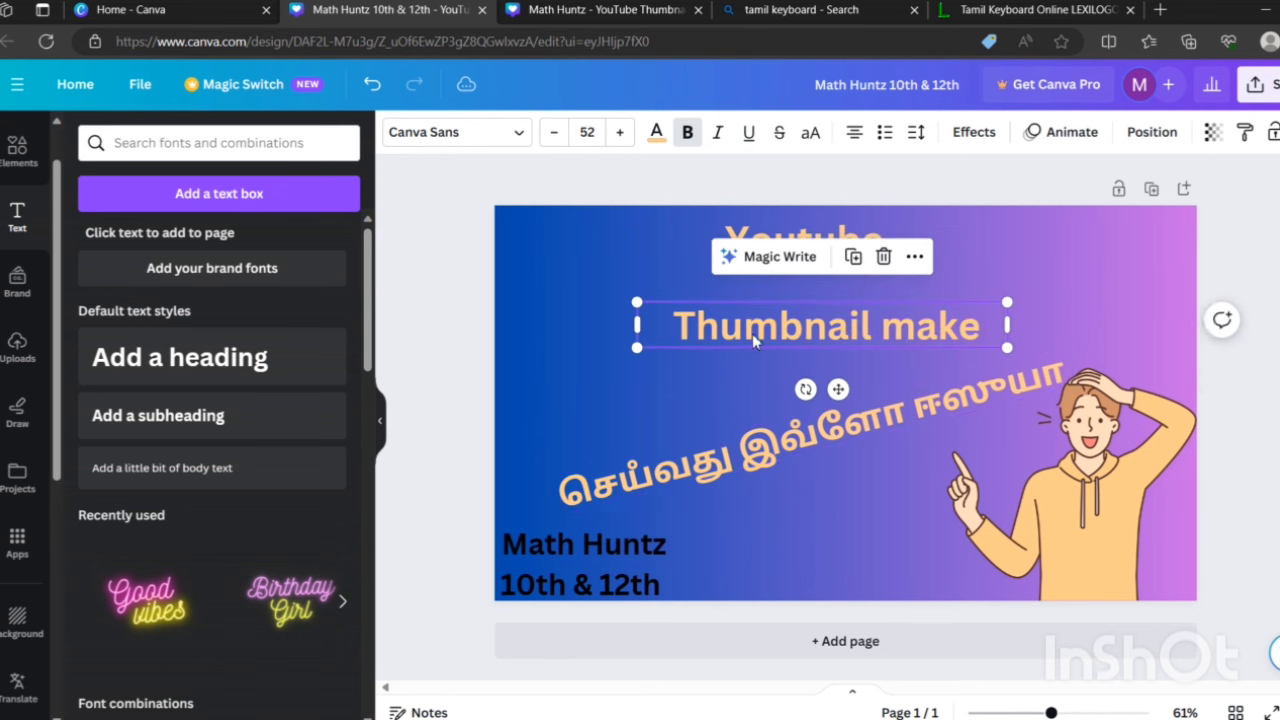
pyautogui.moveTo(810, 389); pyautogui.dragTo(821, 391)
pyautogui.moveTo(820, 337); pyautogui.dragTo(786, 398)
# Tilt "Youtube" to the same upward slope and place it directly above "Thumbnail make"
pyautogui.moveTo(800, 248); pyautogui.dragTo(762, 303)
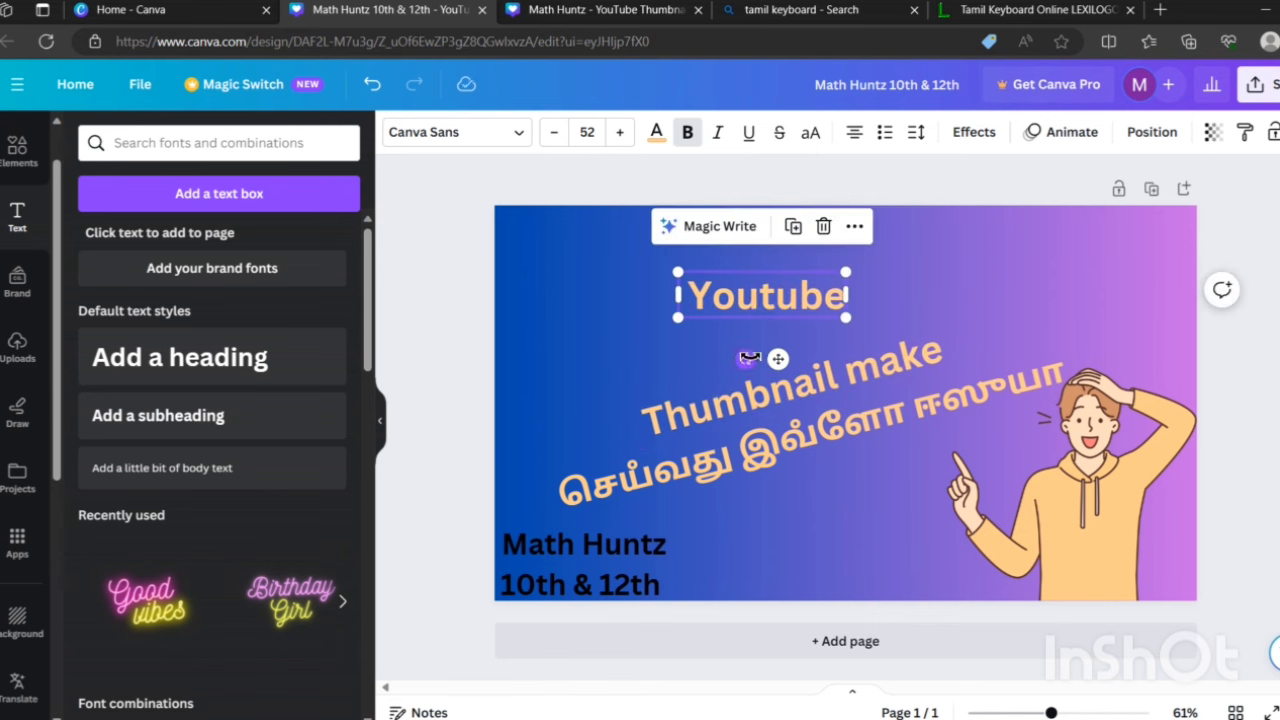
pyautogui.moveTo(750, 358); pyautogui.dragTo(766, 382)
pyautogui.moveTo(754, 305); pyautogui.dragTo(752, 350)
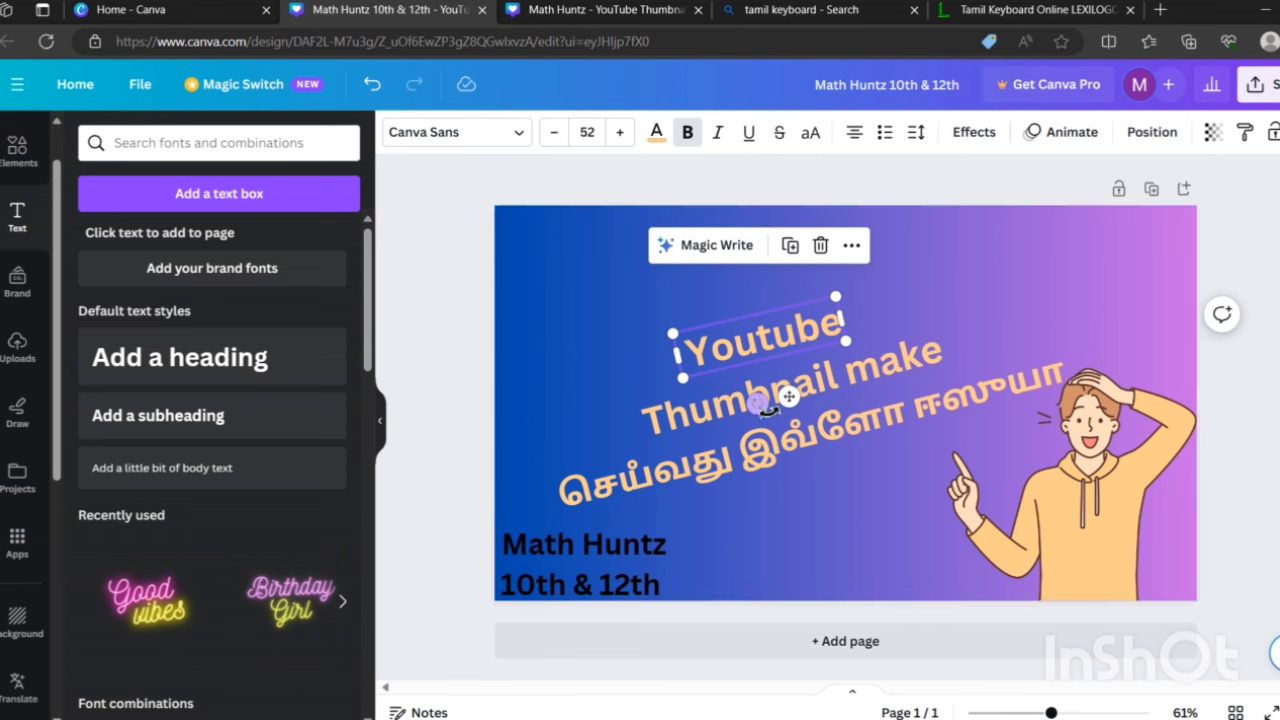
pyautogui.click(705, 297)
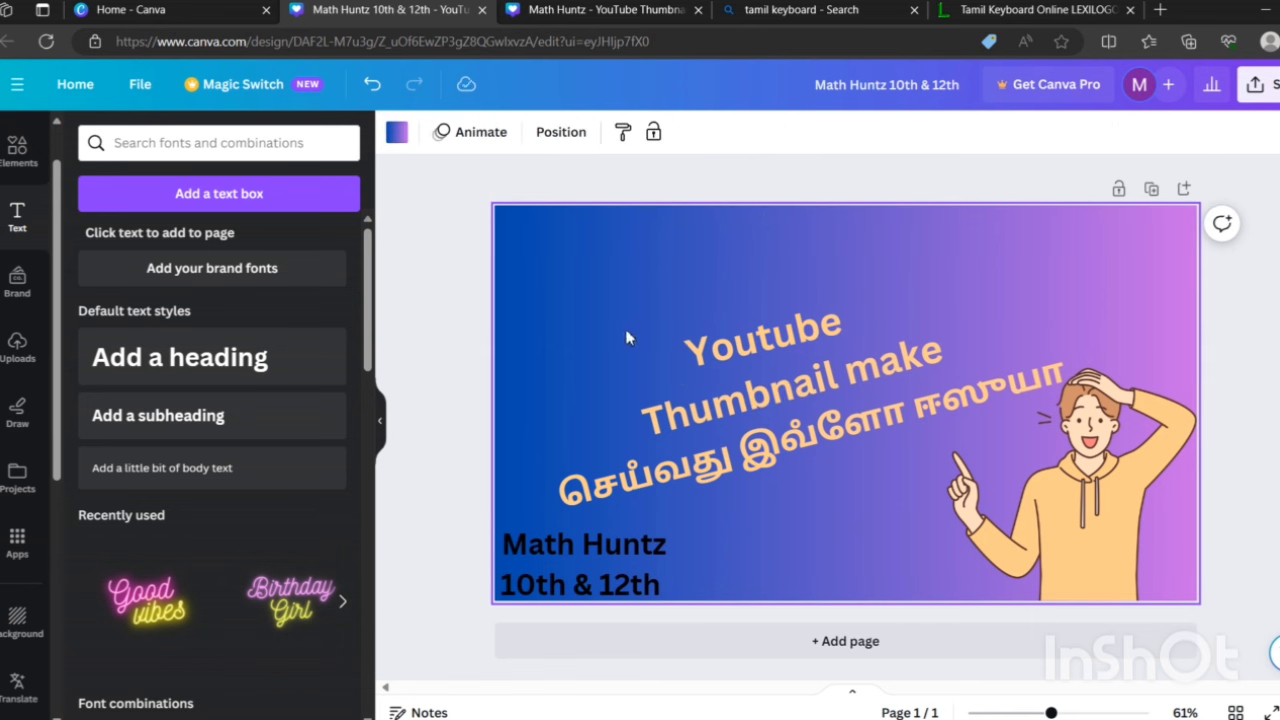
# Add a new placeholder heading to the page and move it above the slanted "Youtube" text
pyautogui.click(194, 363)
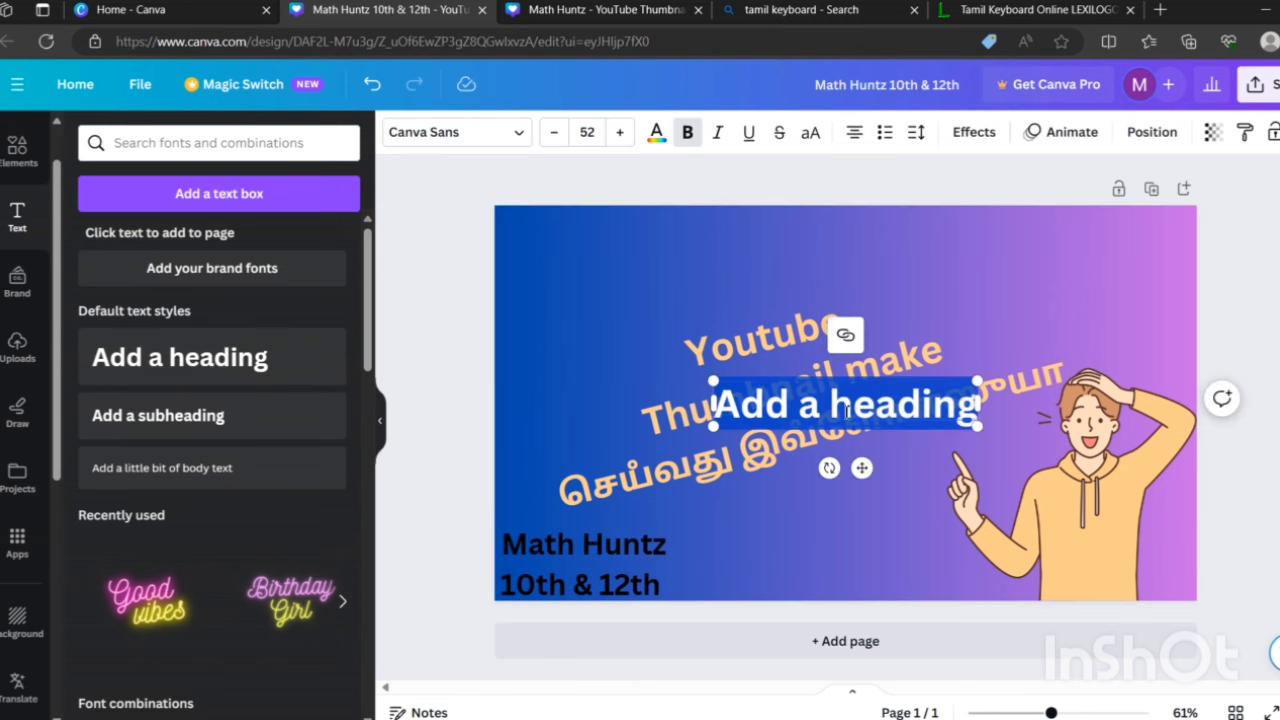
pyautogui.press('Escape')
pyautogui.keyDown('shift'); pyautogui.click(900, 350); pyautogui.keyUp('shift')
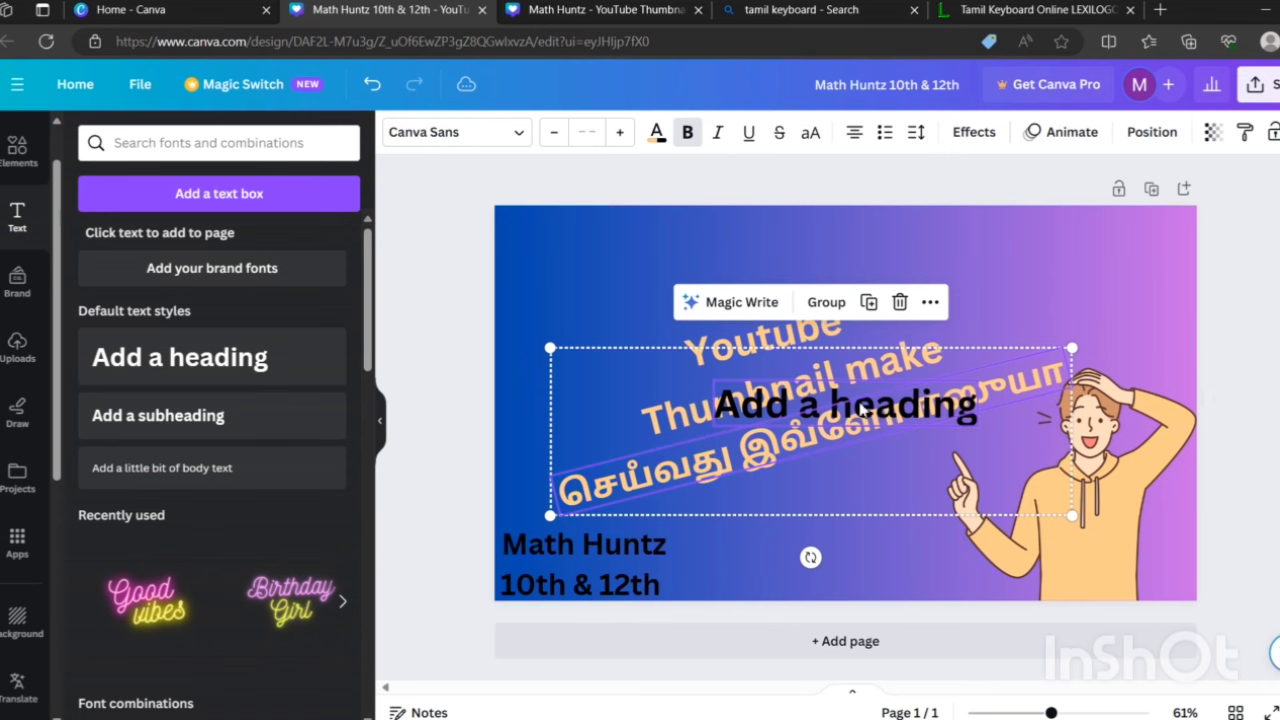
pyautogui.click(983, 277)
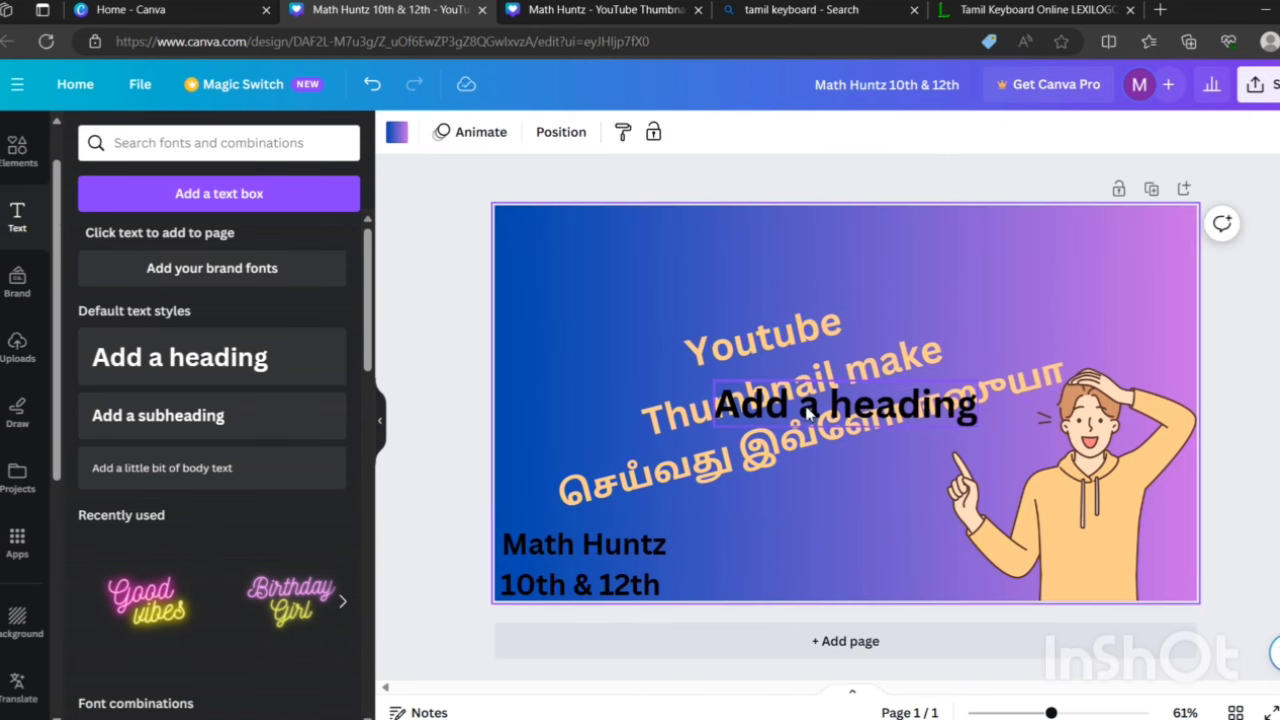
pyautogui.moveTo(829, 378); pyautogui.dragTo(814, 248)
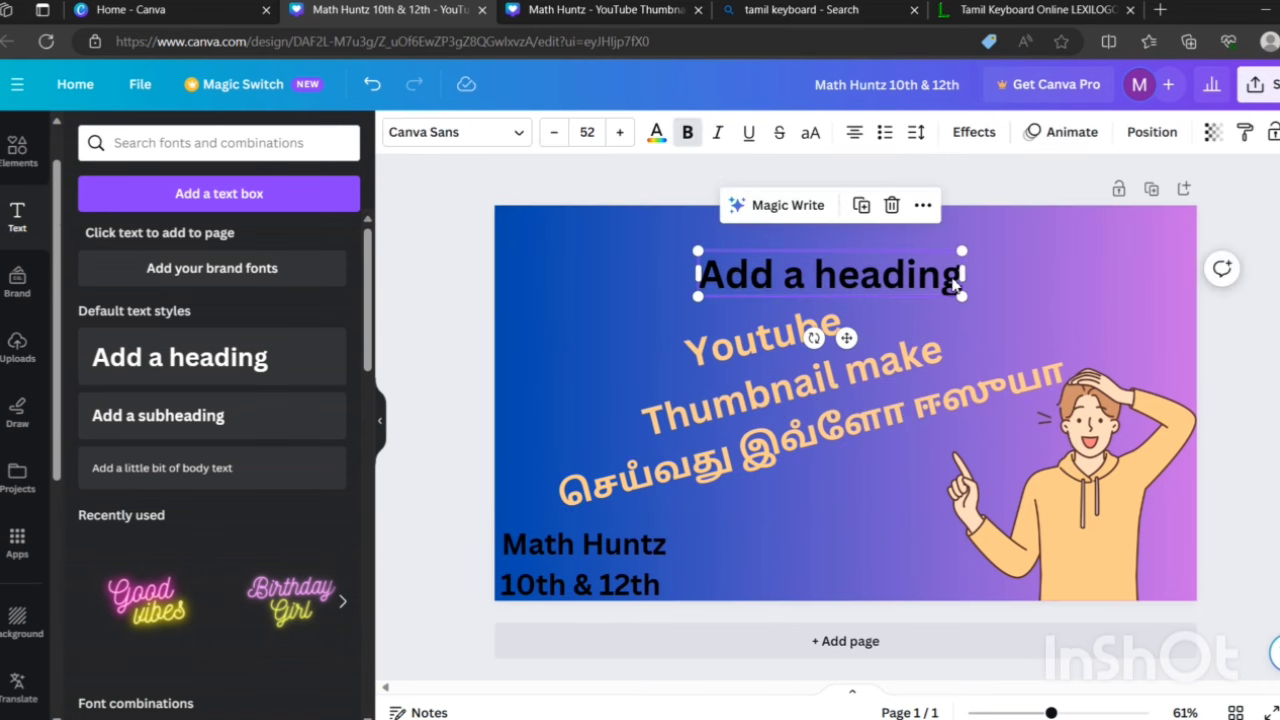
# Replace the placeholder heading text with "Just 5 minutes"
pyautogui.doubleClick(955, 285)
pyautogui.press('BackSpace')
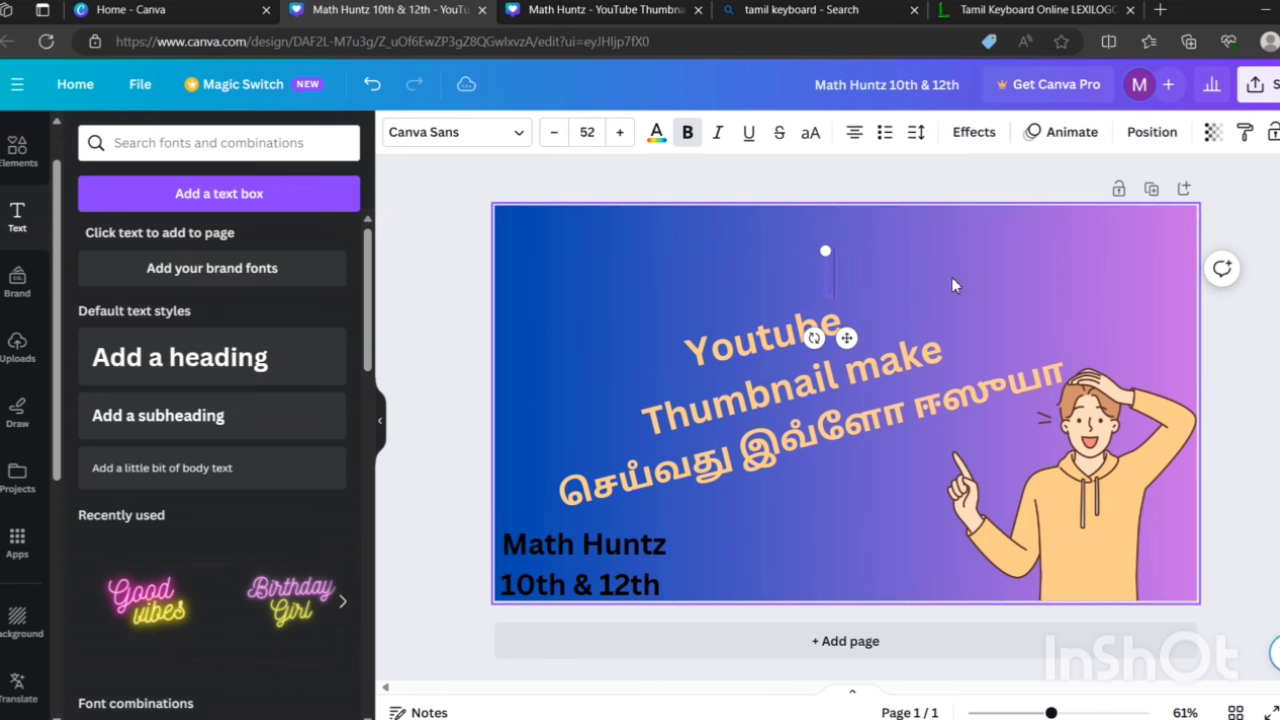
pyautogui.write('Just 5')
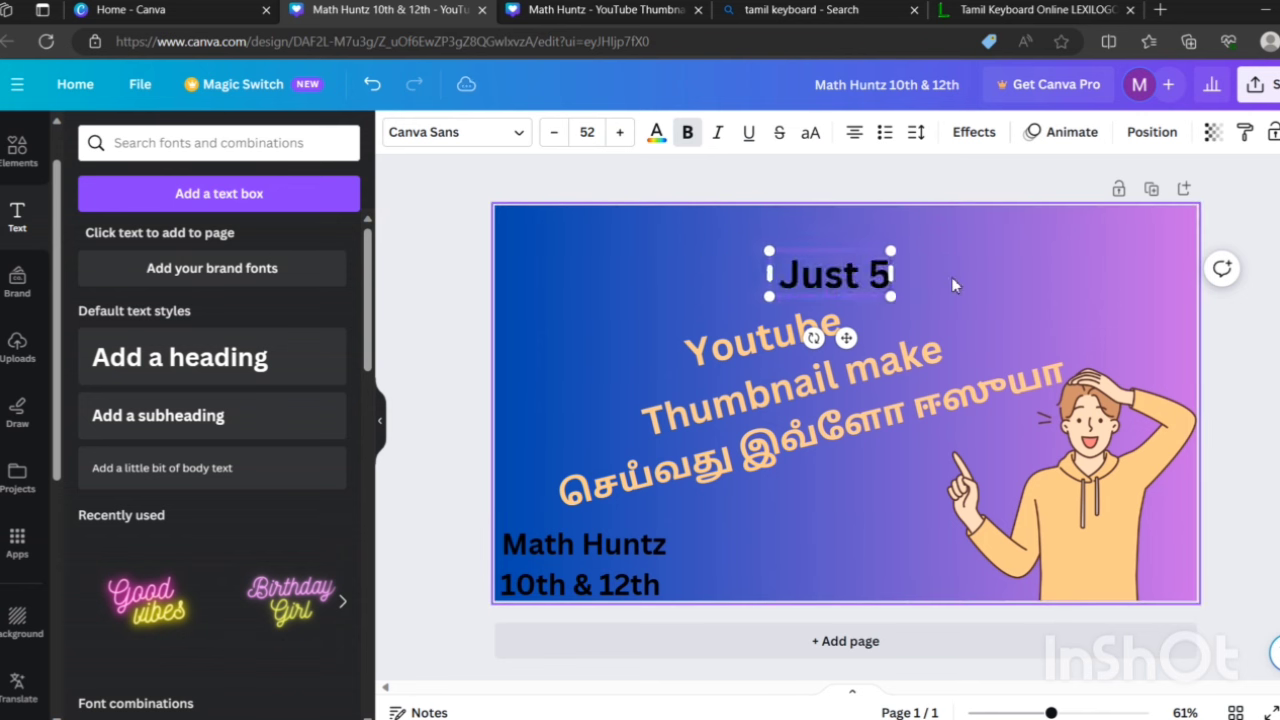
pyautogui.write(' minu')
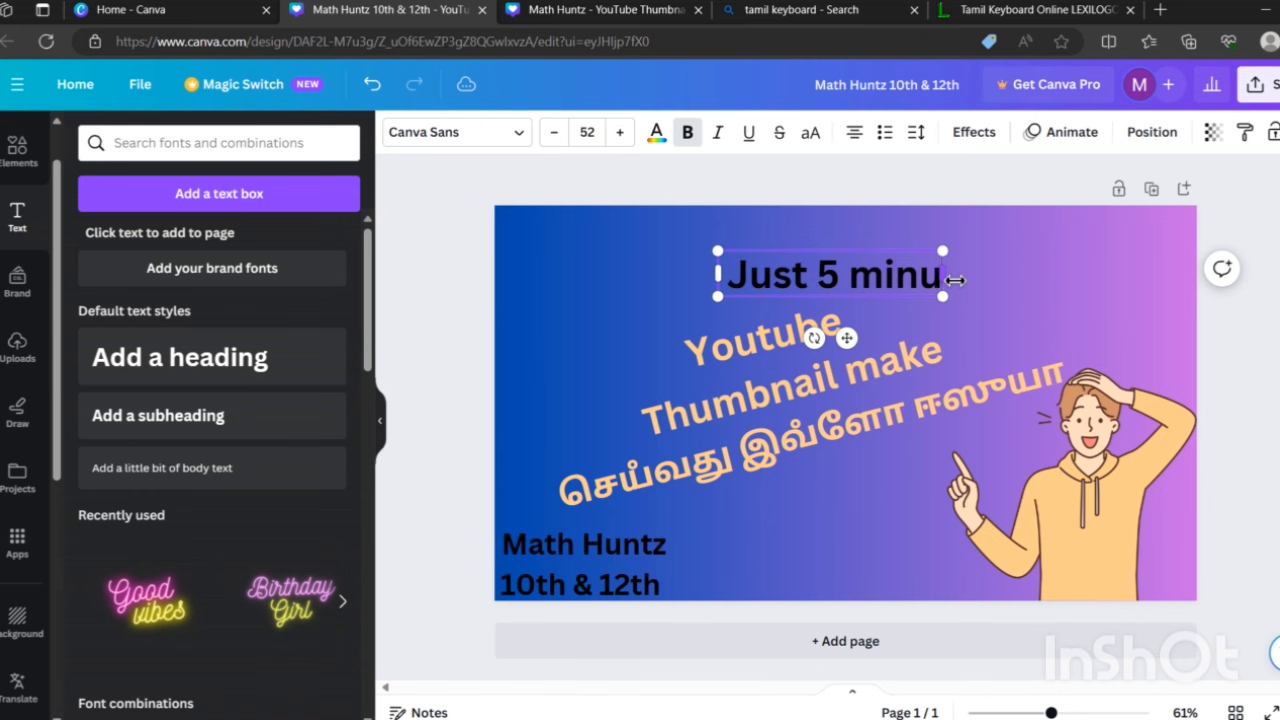
pyautogui.write('tes')
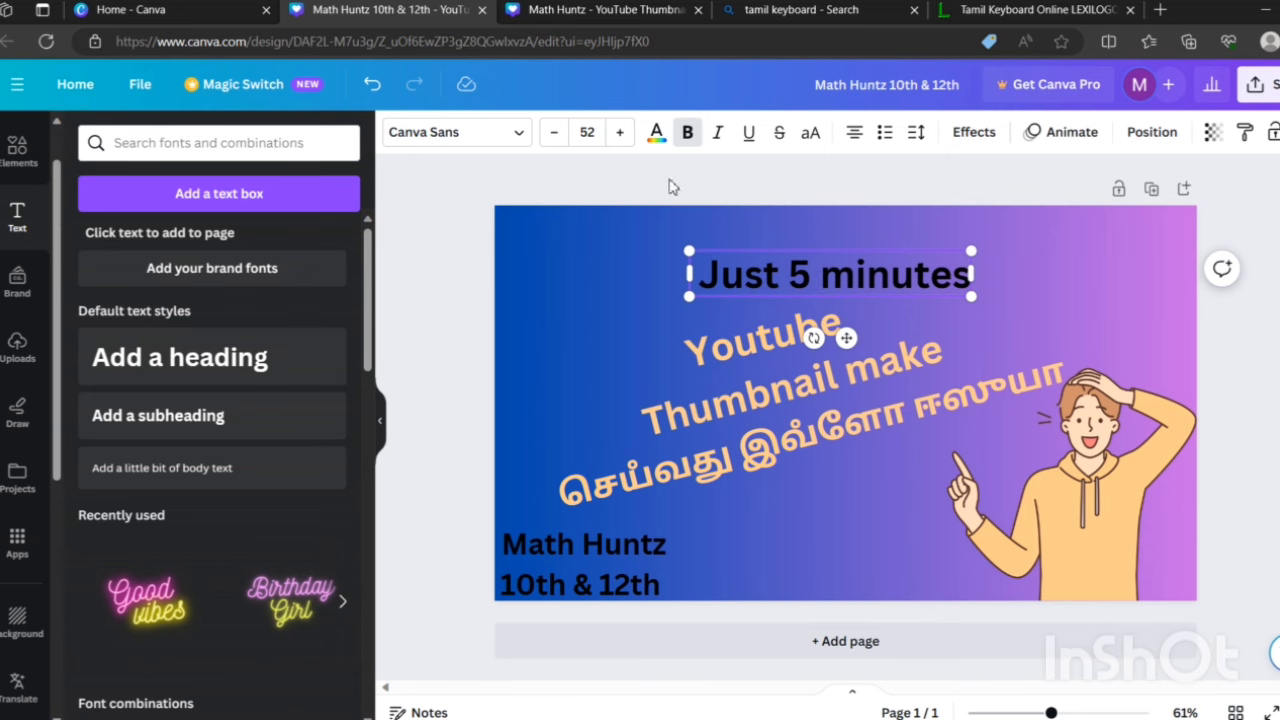
# Recolor the whole "Just 5 minutes" heading to the light lime green from the default solid colors
pyautogui.click(656, 134)
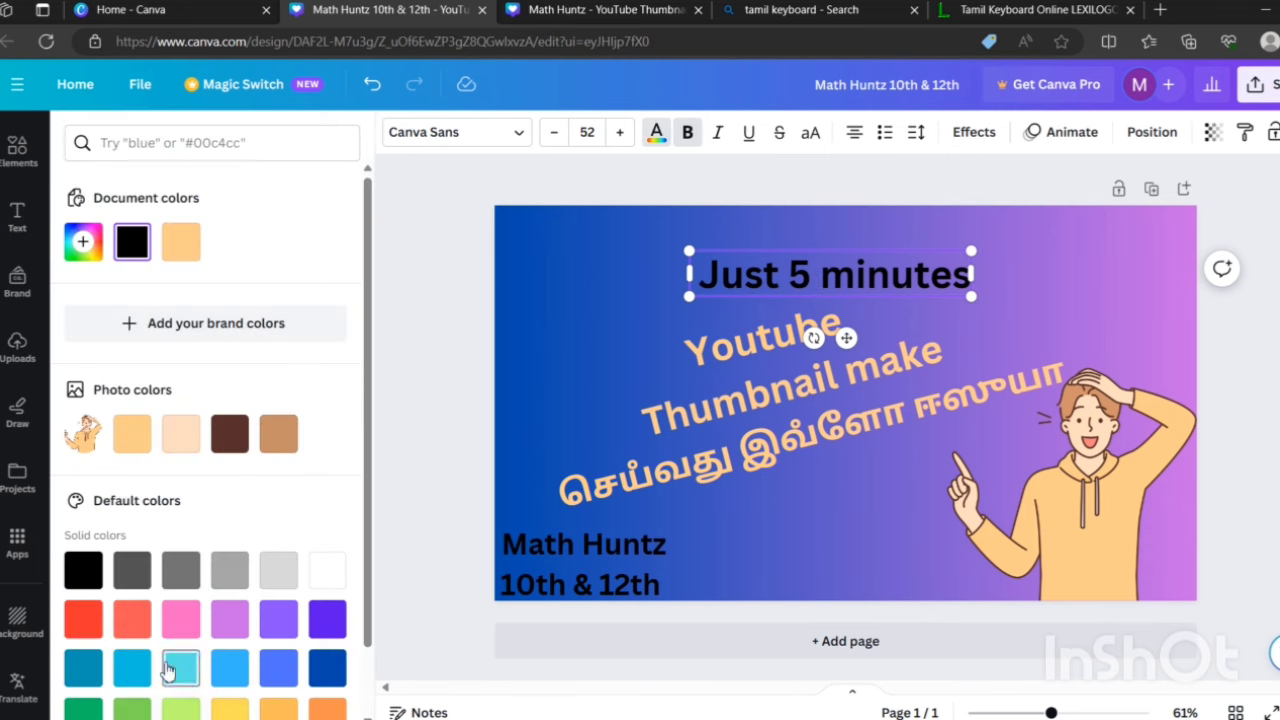
pyautogui.scroll(-1, 366, 472)
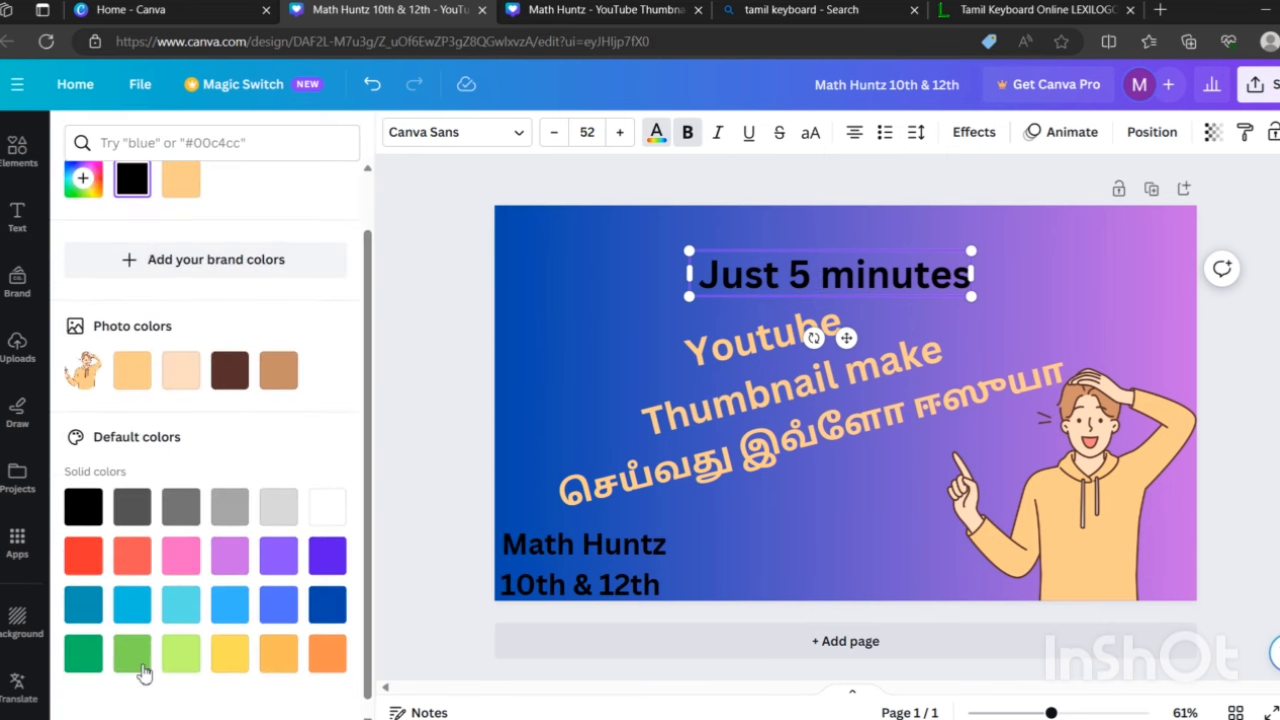
pyautogui.click(137, 660)
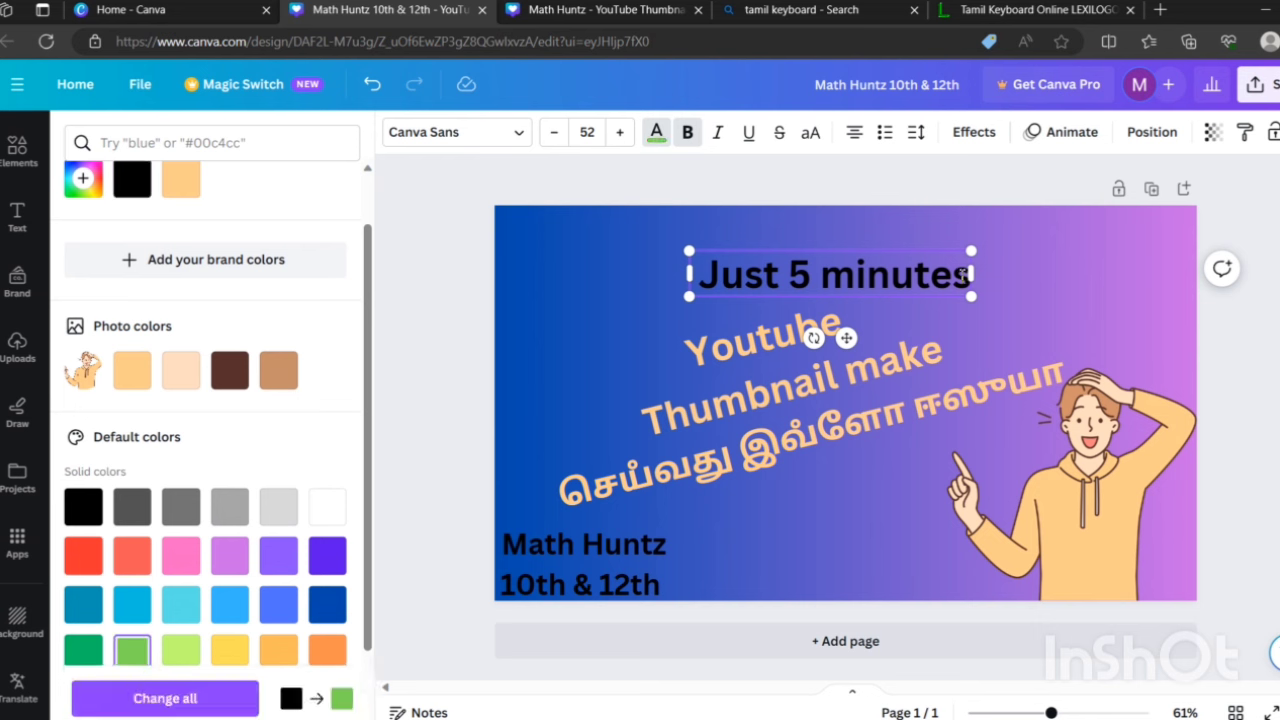
pyautogui.moveTo(962, 272); pyautogui.dragTo(698, 276)
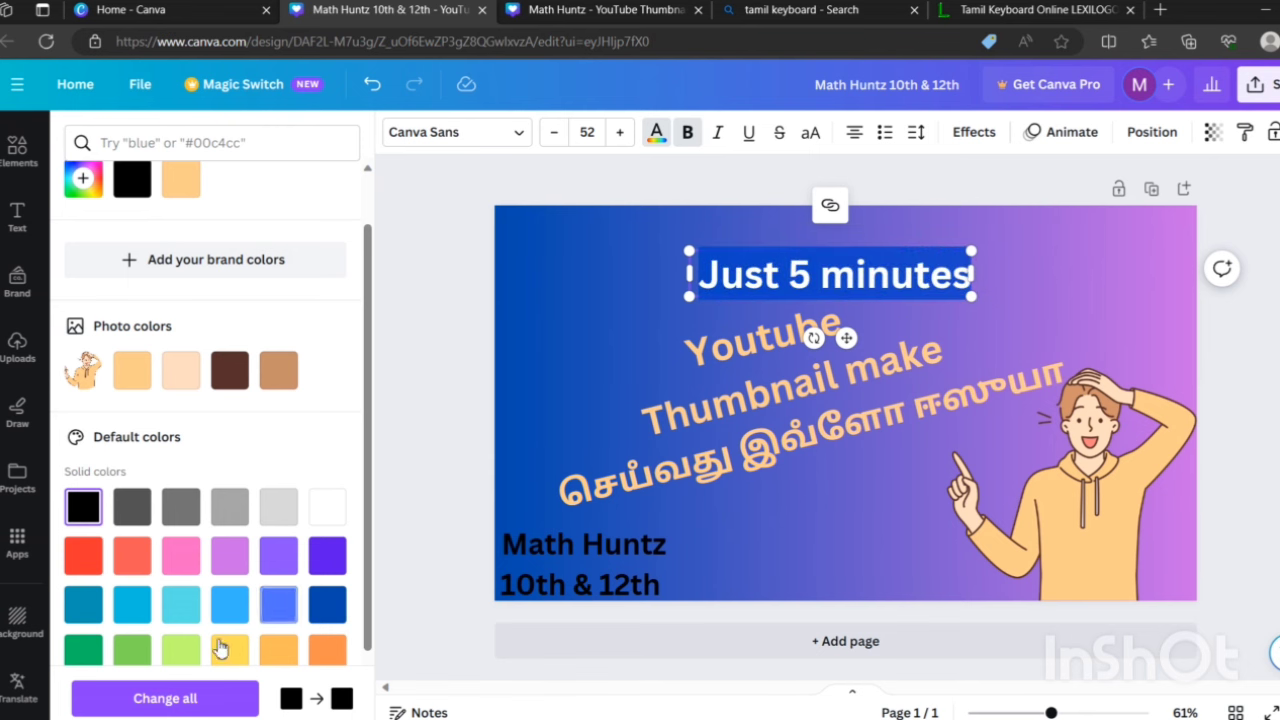
pyautogui.click(180, 652)
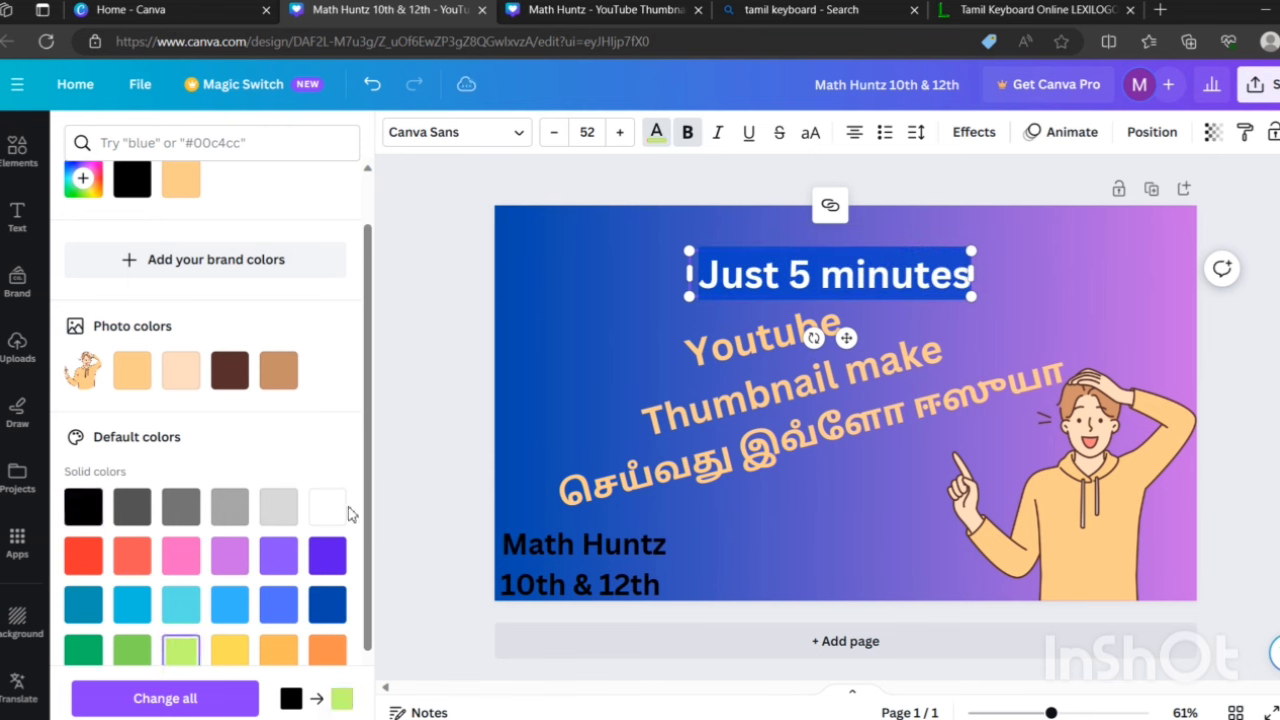
pyautogui.click(965, 229)
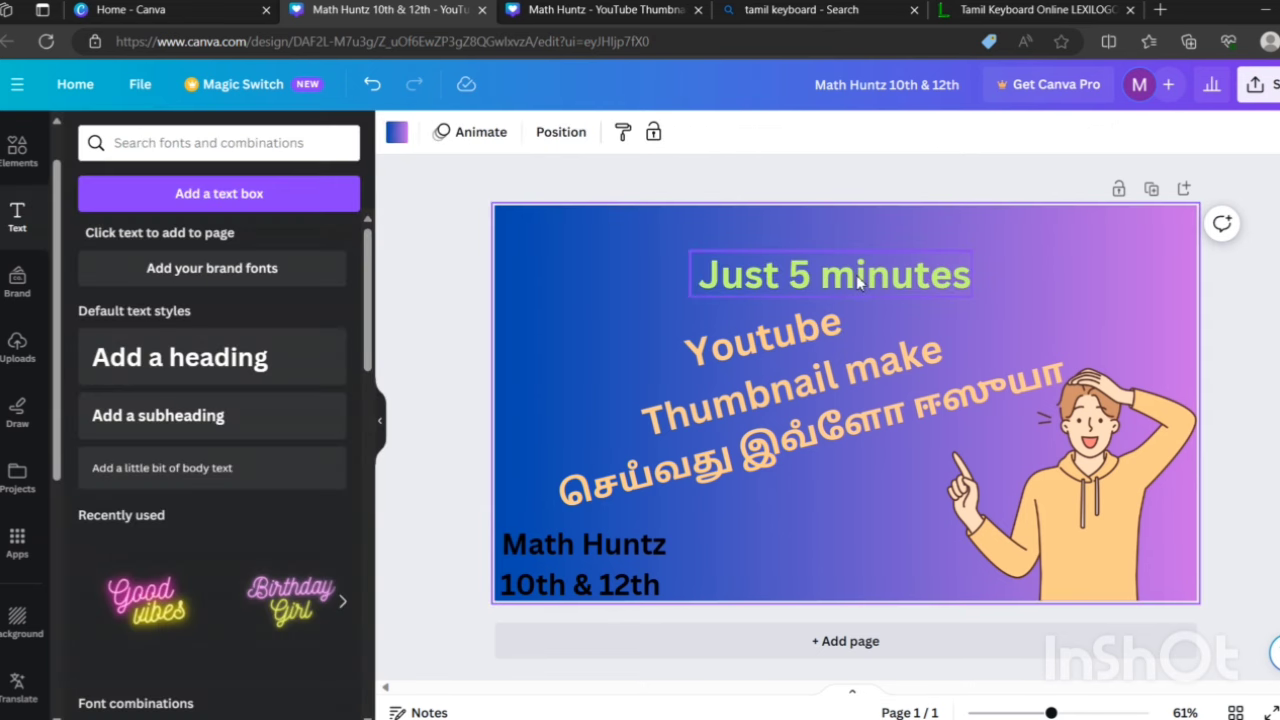
# Move "Just 5 minutes" up near the page's top edge and place a duplicate of it directly below
pyautogui.moveTo(857, 283); pyautogui.dragTo(797, 247)
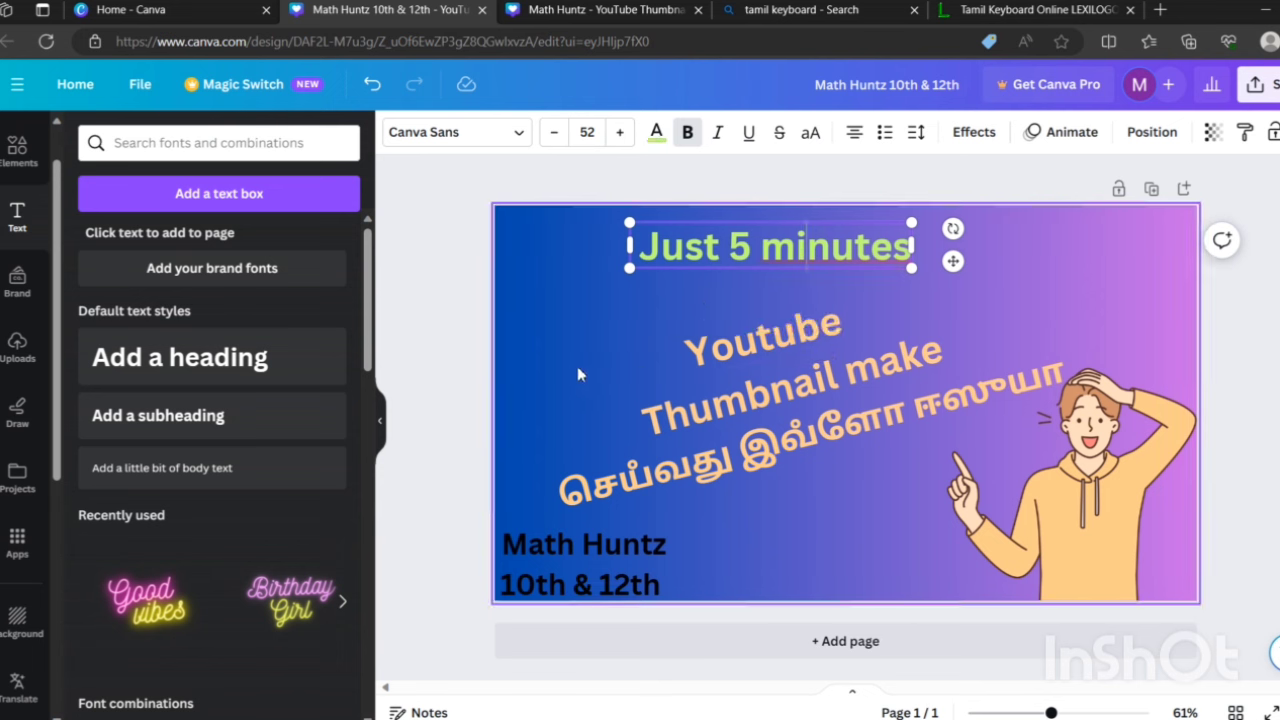
pyautogui.click(620, 315)
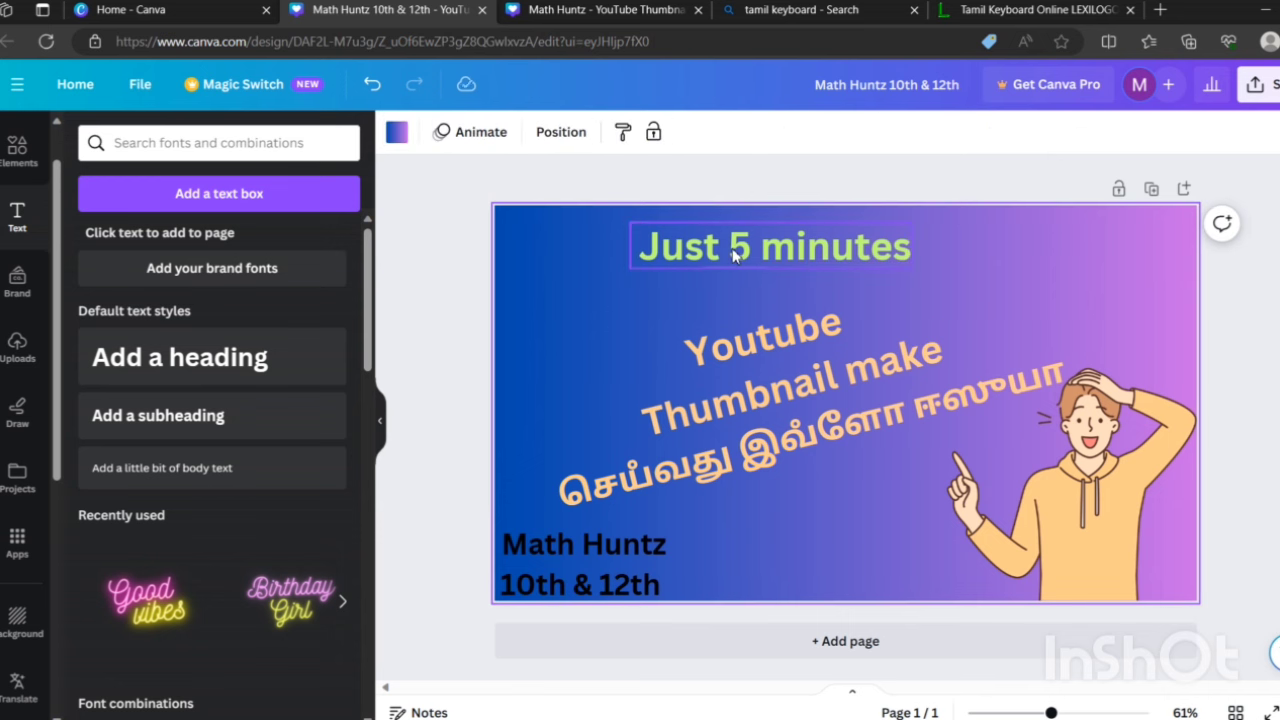
pyautogui.click(733, 255)
pyautogui.click(803, 311)
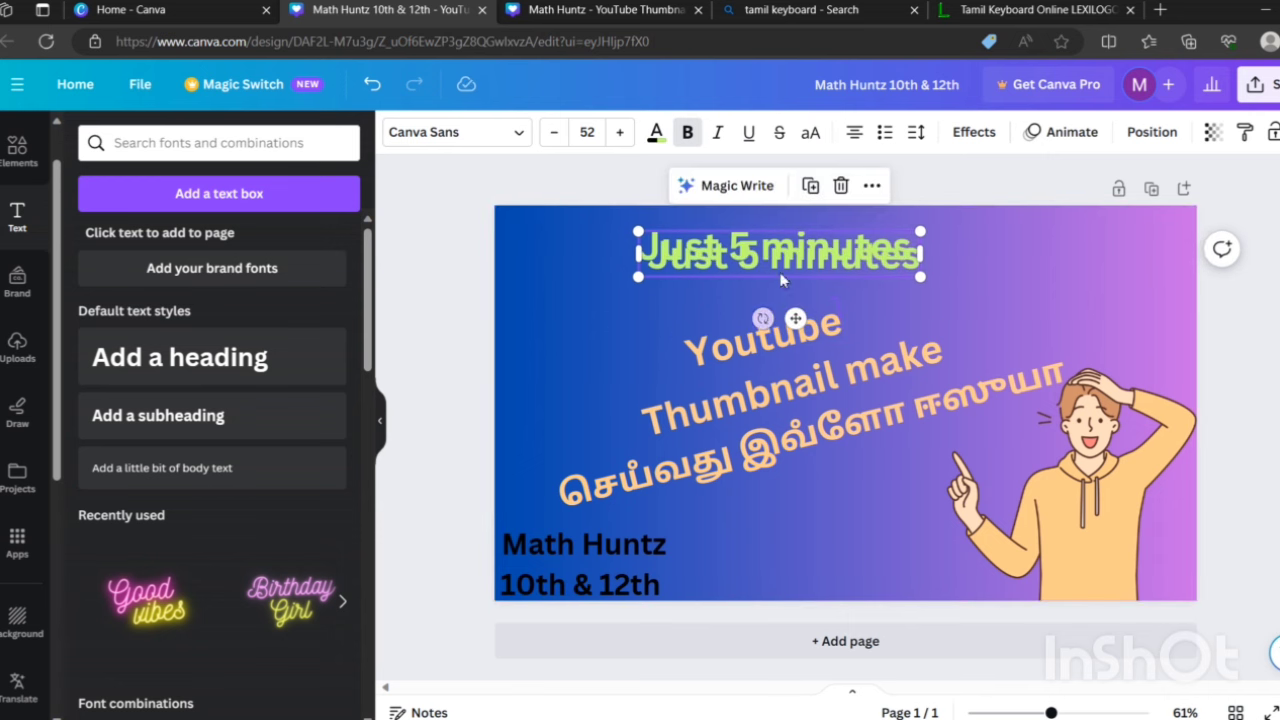
pyautogui.moveTo(788, 257); pyautogui.dragTo(803, 286)
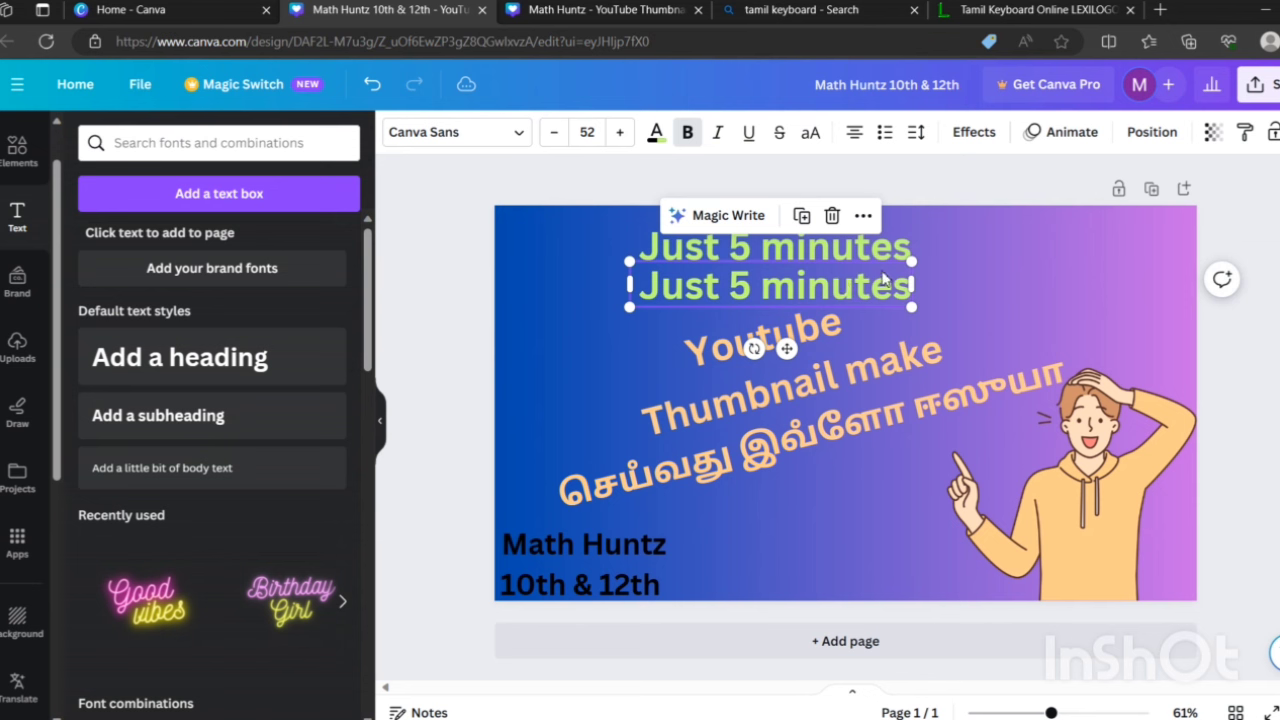
# Replace the text of the duplicated lower heading with "using CANVA"
pyautogui.doubleClick(908, 285)
pyautogui.press('BackSpace')
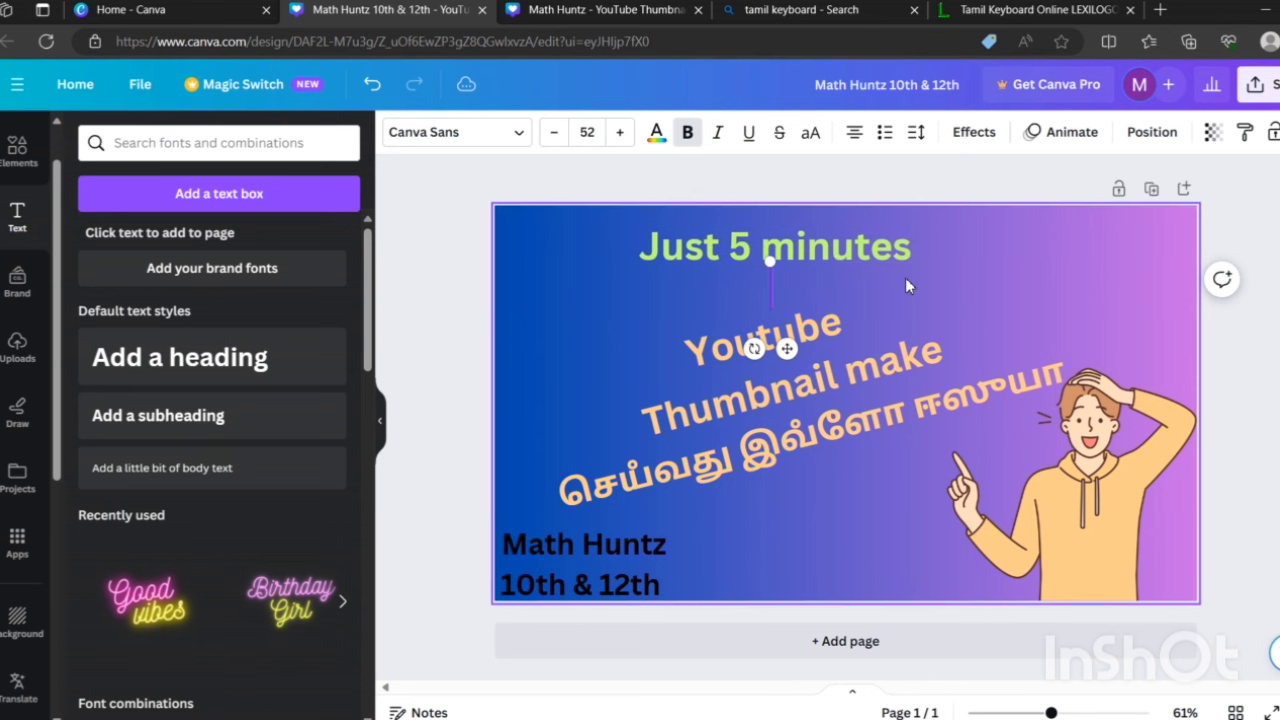
pyautogui.write('usi')
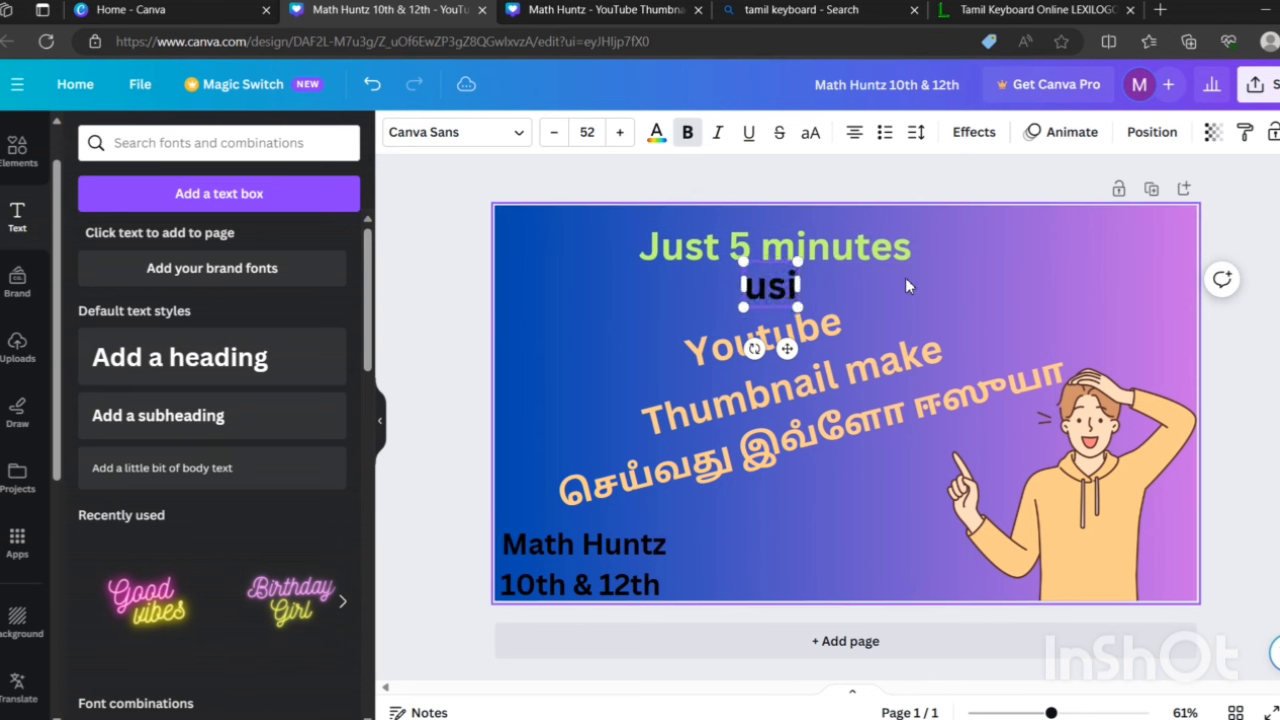
pyautogui.write('ng')
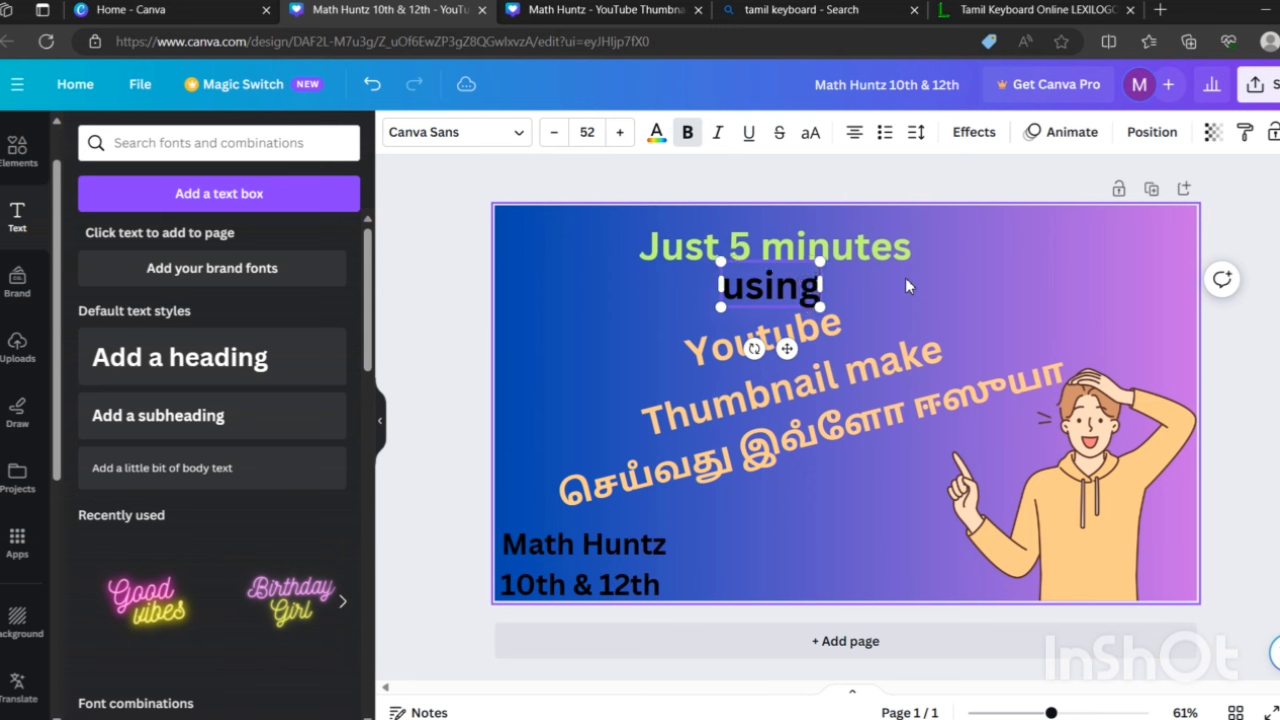
pyautogui.write(' CANVA')
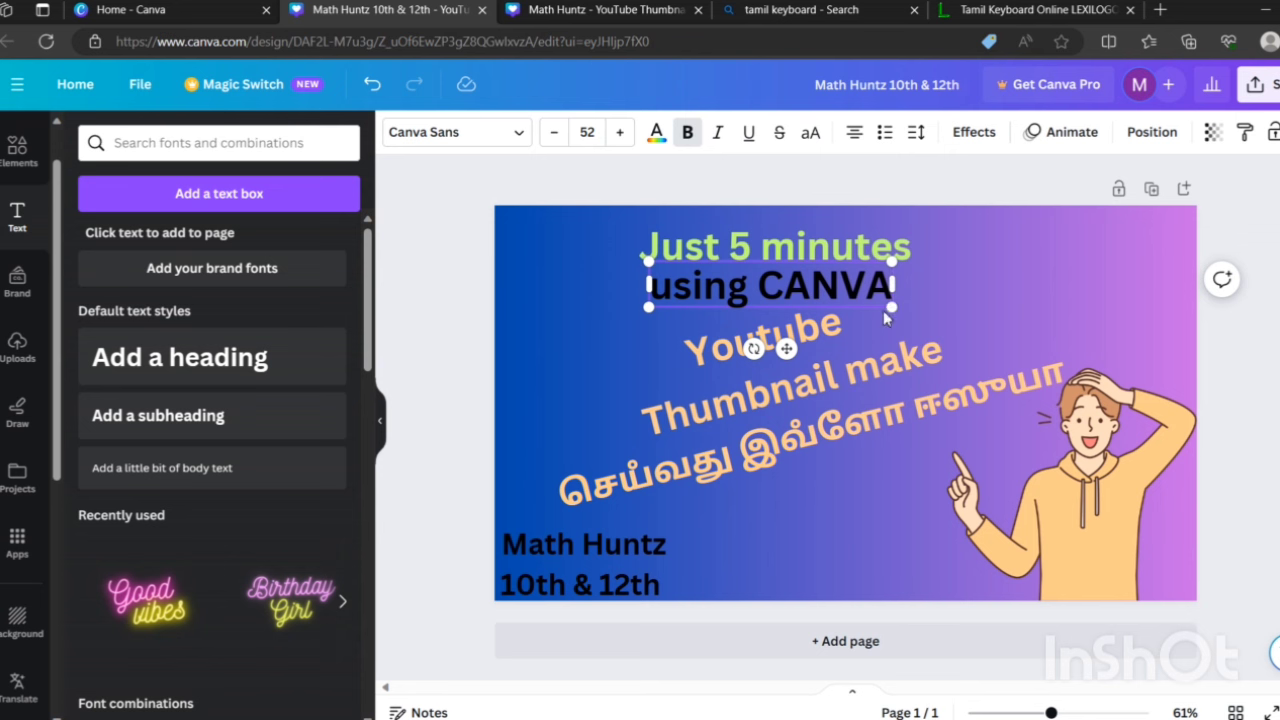
# Recolor only the word "using" in "using CANVA" to the light lime green of the heading above
pyautogui.moveTo(892, 284); pyautogui.dragTo(765, 287)
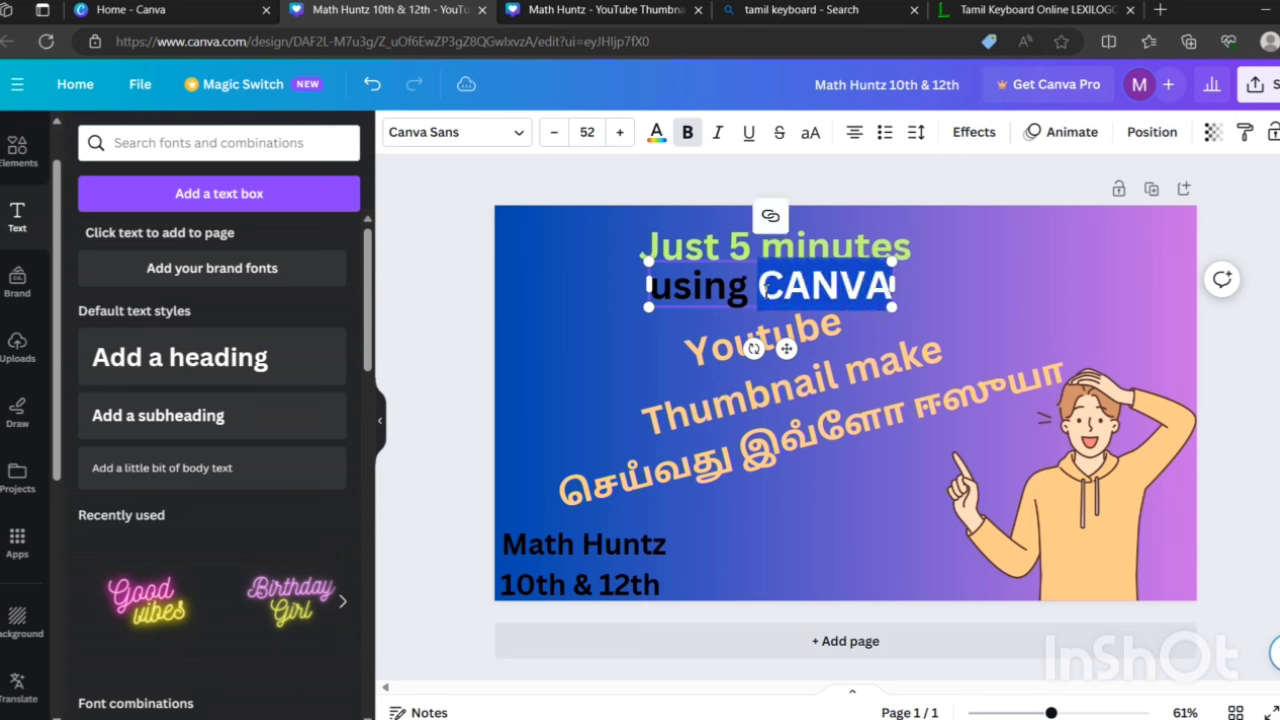
pyautogui.click(948, 261)
pyautogui.click(745, 288)
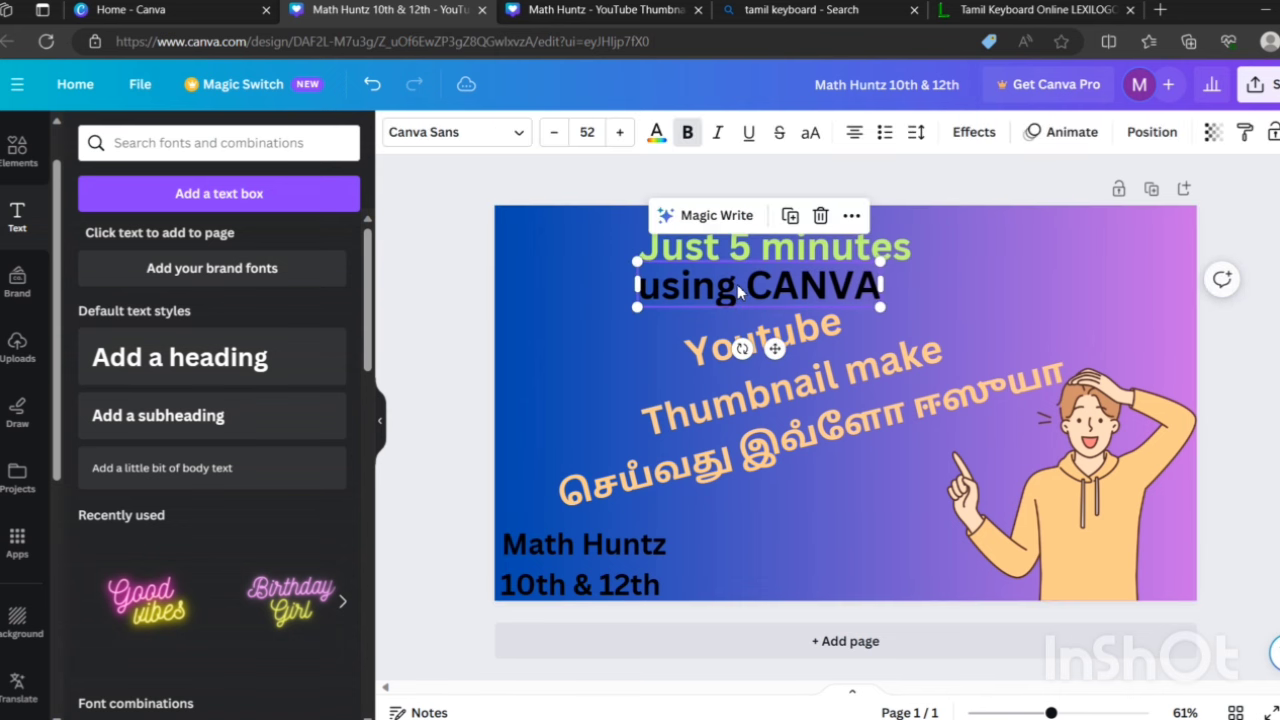
pyautogui.doubleClick(673, 288)
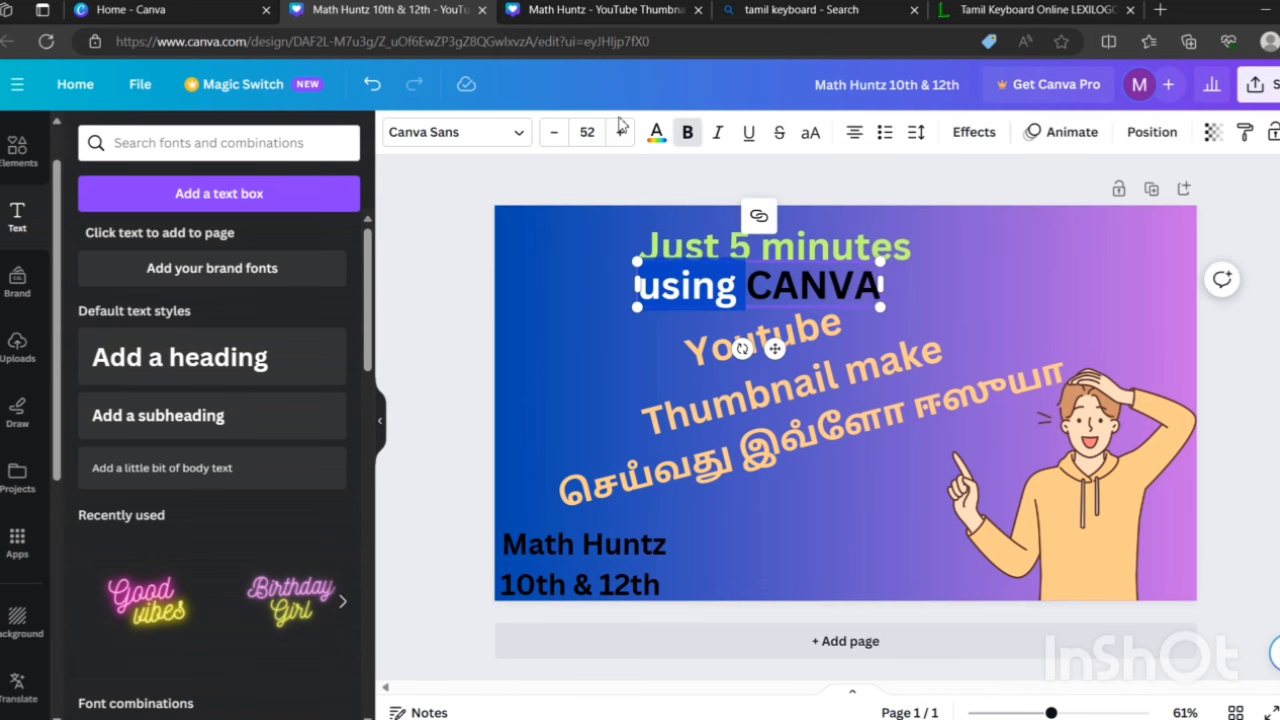
pyautogui.click(656, 132)
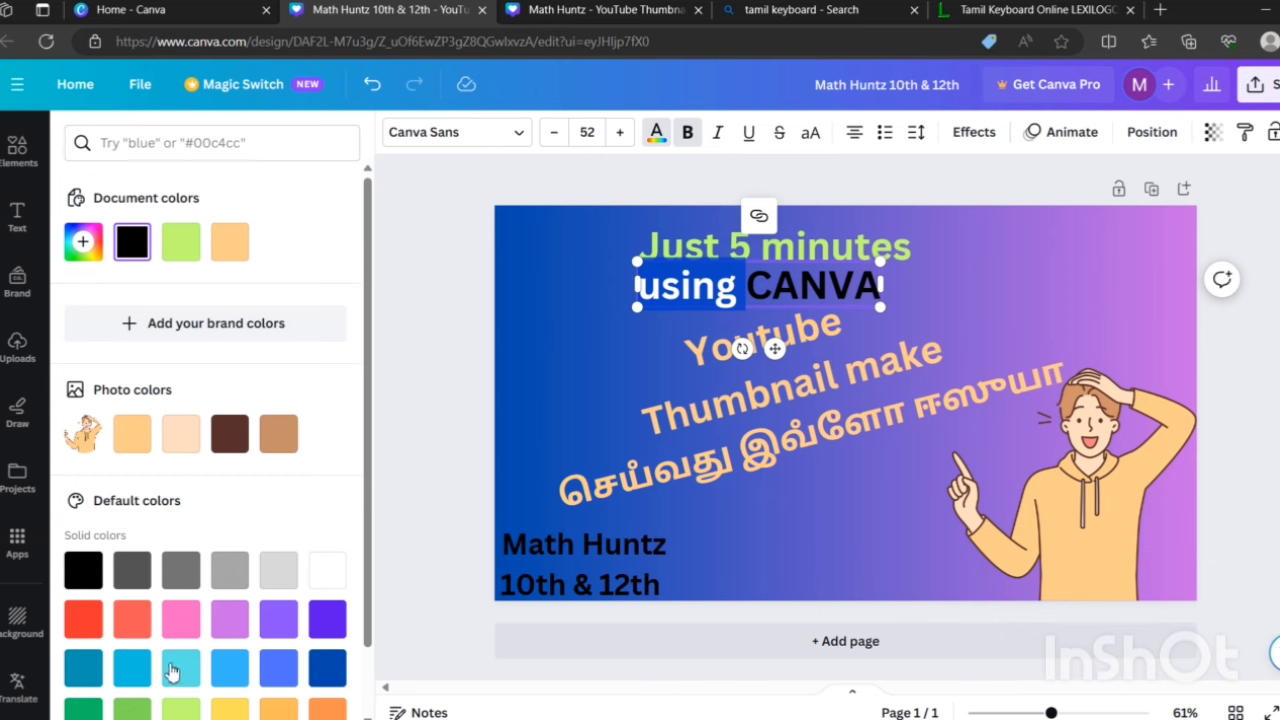
pyautogui.click(178, 706)
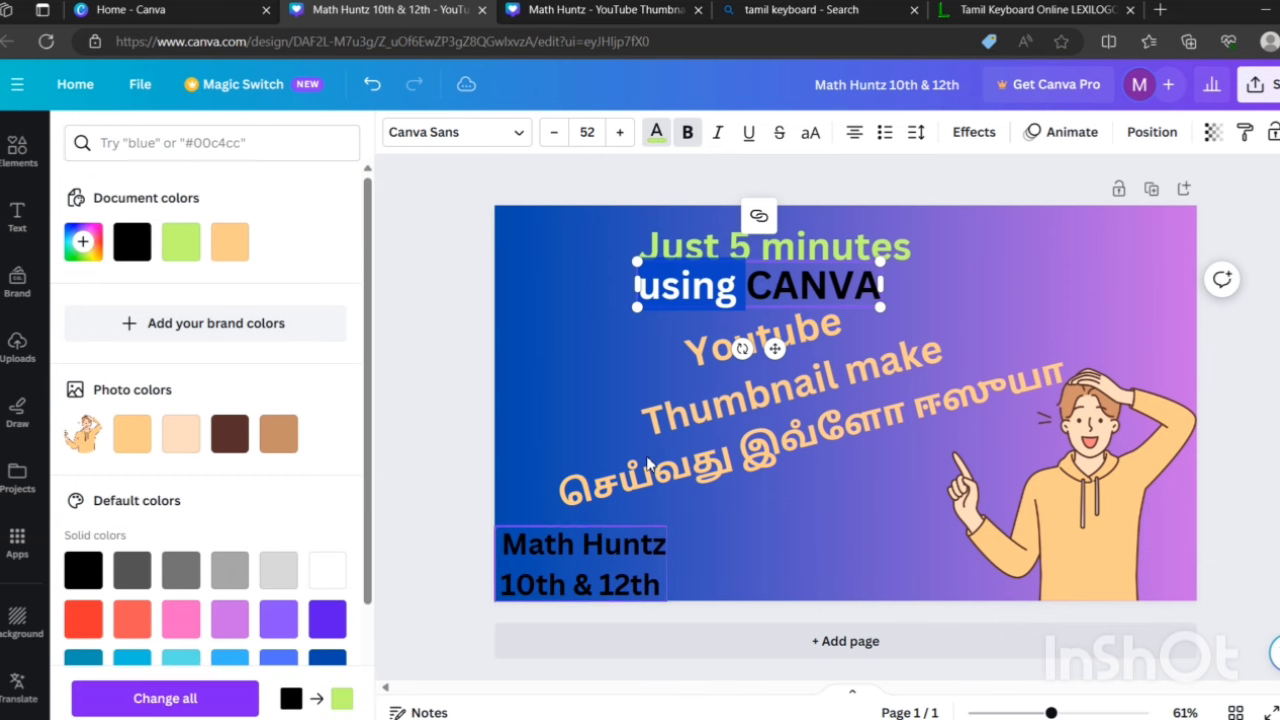
pyautogui.click(604, 388)
# Arrange "using CANVA" centered beneath "Just 5 minutes" and place both lines above the slanted "Youtube" text
pyautogui.click(771, 286)
pyautogui.moveTo(771, 286); pyautogui.dragTo(766, 291)
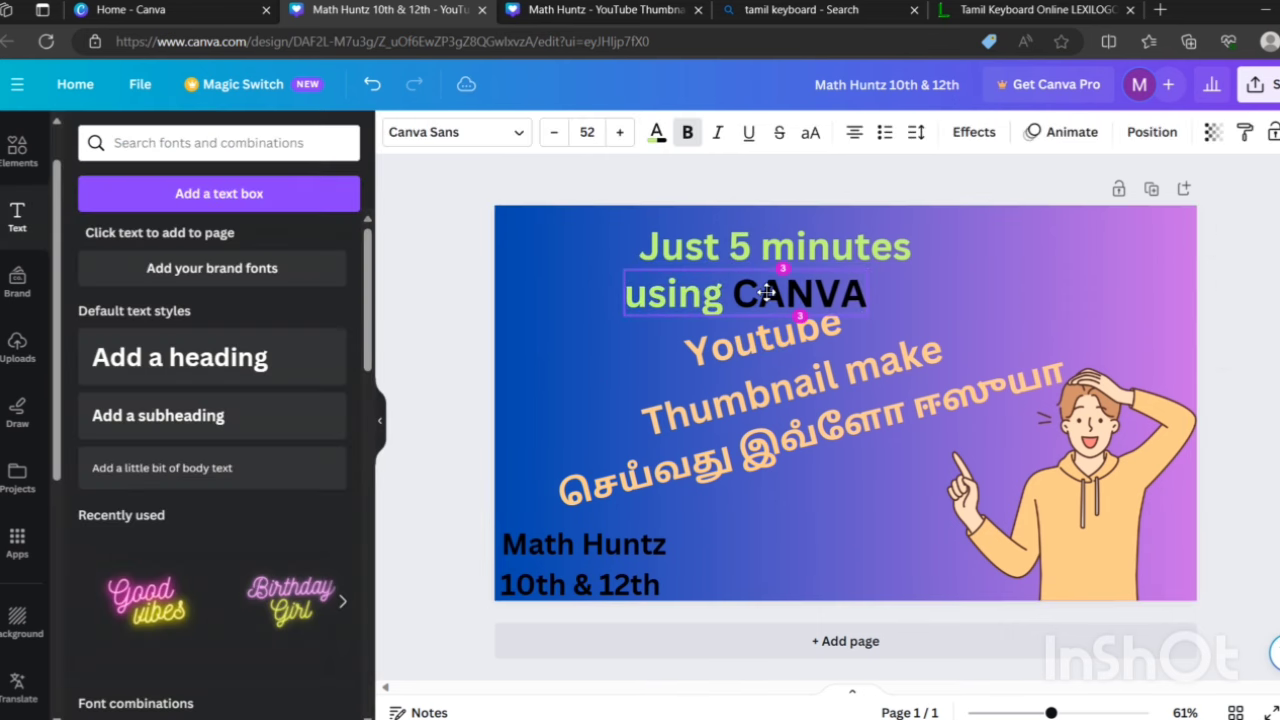
pyautogui.click(788, 248)
pyautogui.moveTo(788, 248); pyautogui.dragTo(801, 284)
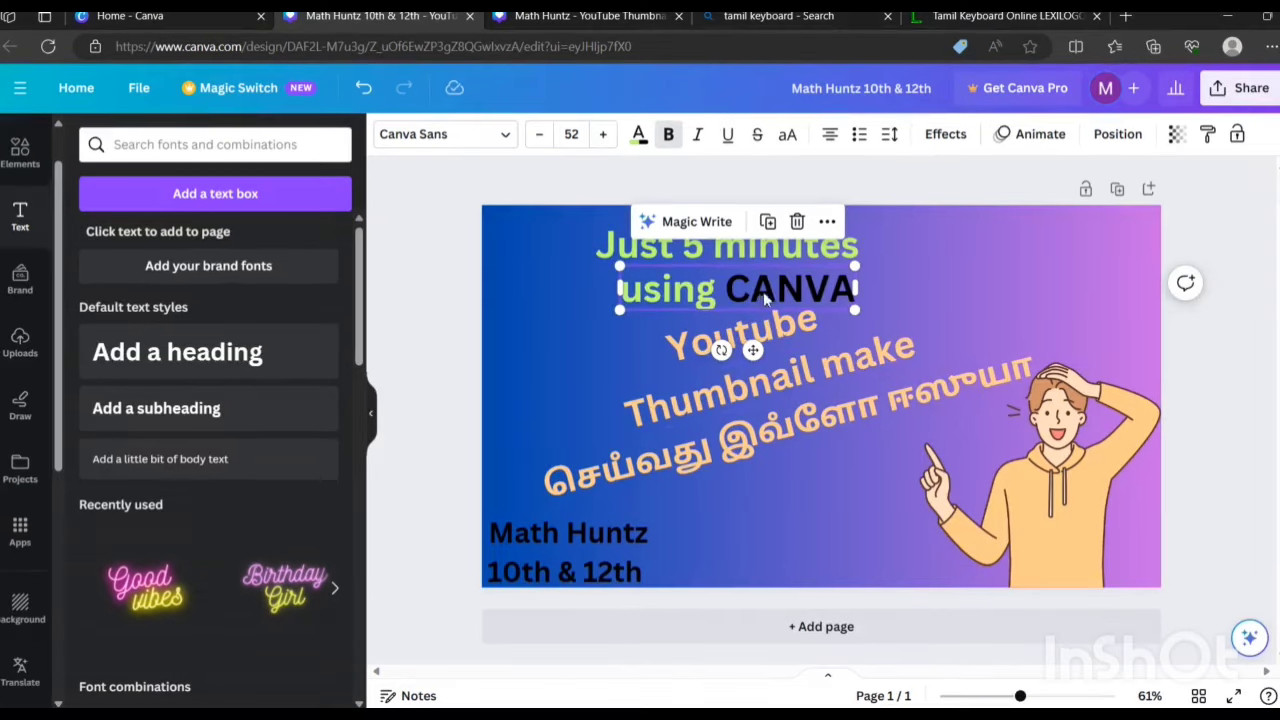
pyautogui.moveTo(780, 287); pyautogui.dragTo(888, 255)
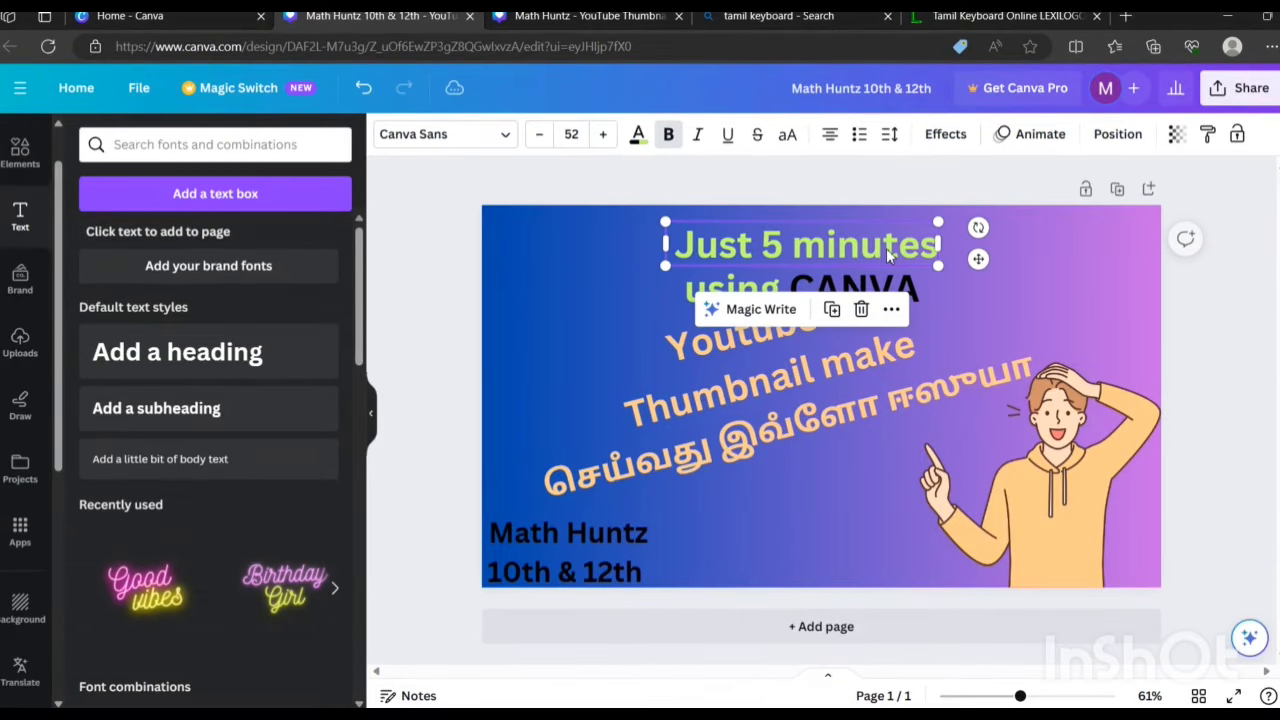
# Look through the available elements and uploaded images, and view the file picker for uploading pictures
pyautogui.click(20, 155)
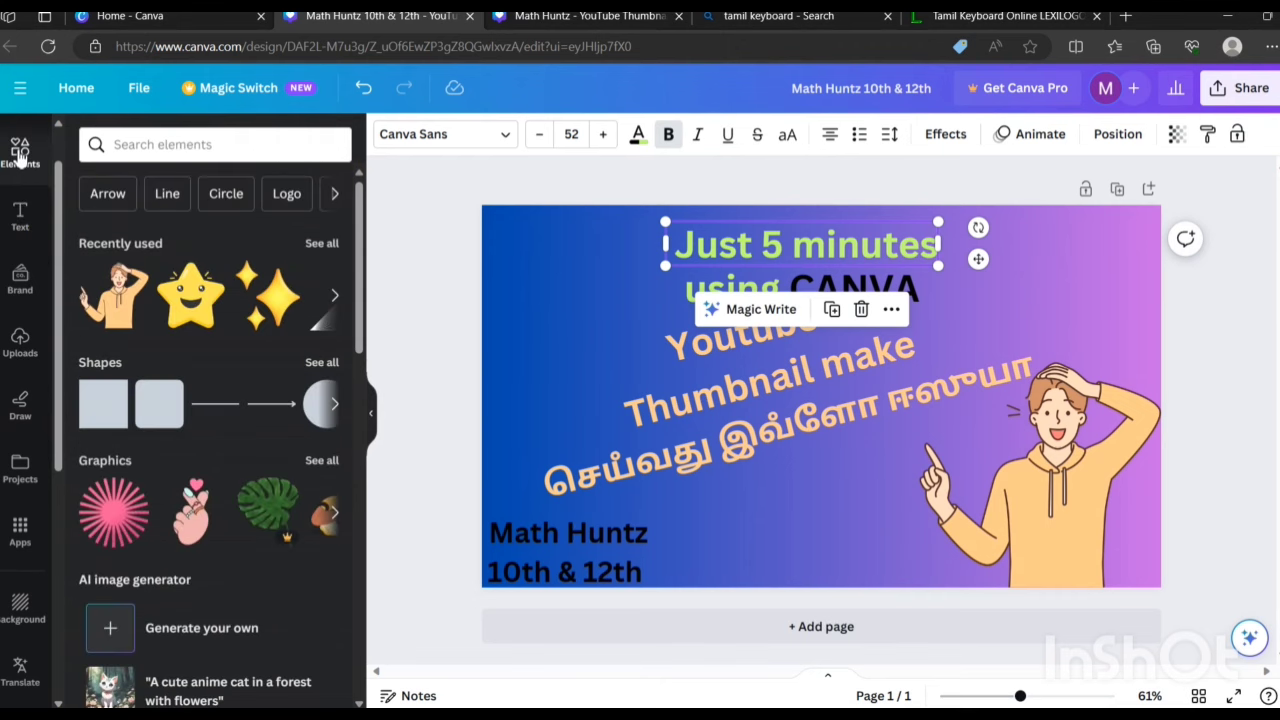
pyautogui.click(20, 345)
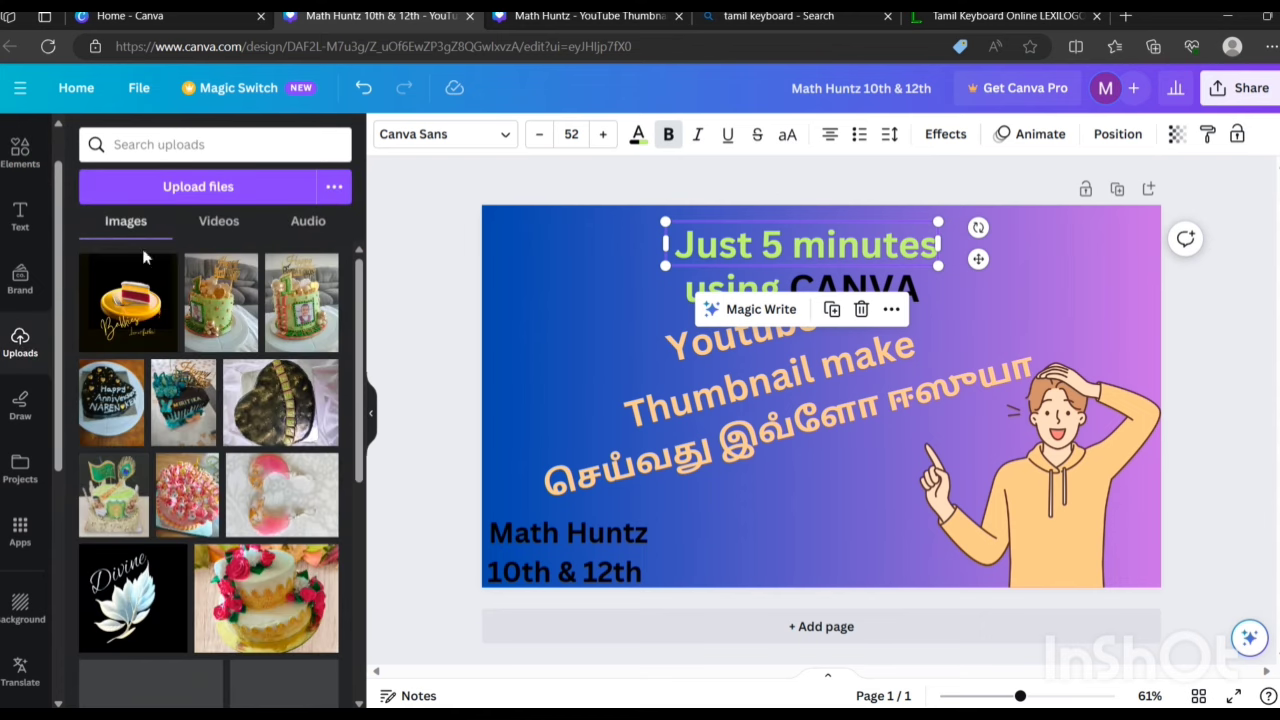
pyautogui.click(198, 188)
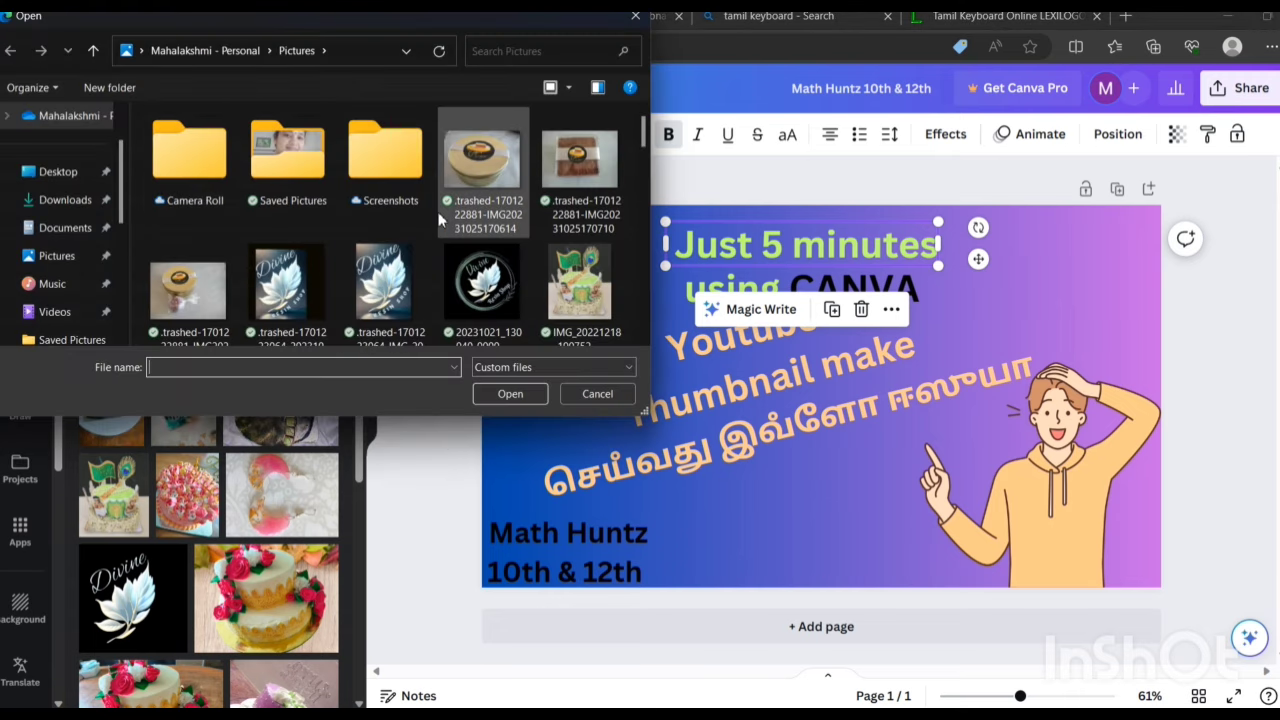
pyautogui.click(632, 17)
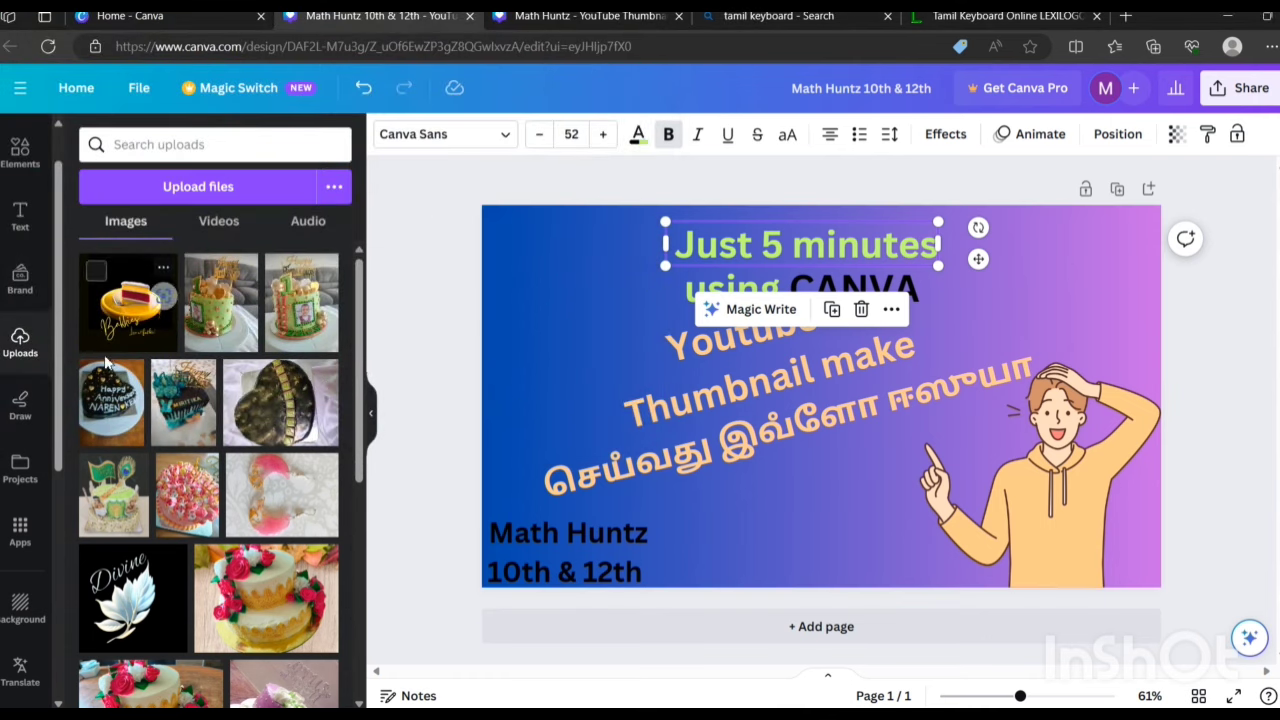
# Try a freehand red marker stroke beside the "Youtube" text and undo it
pyautogui.click(20, 416)
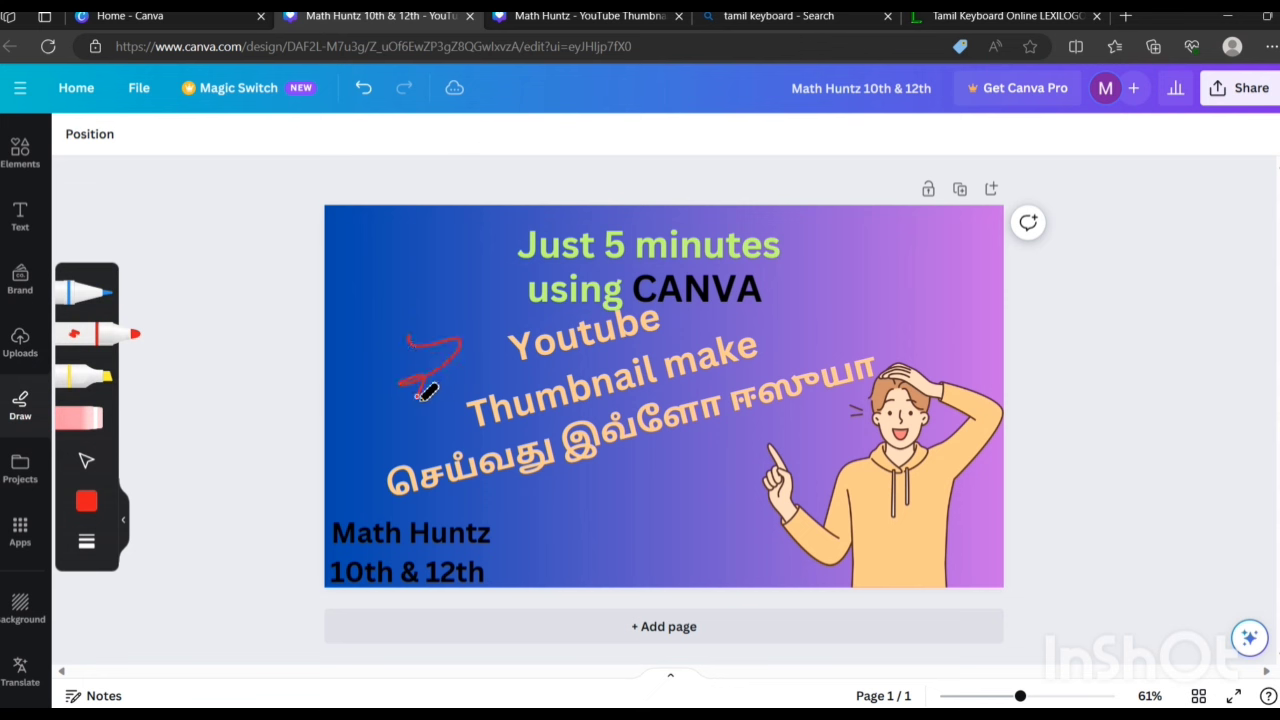
pyautogui.click(363, 87)
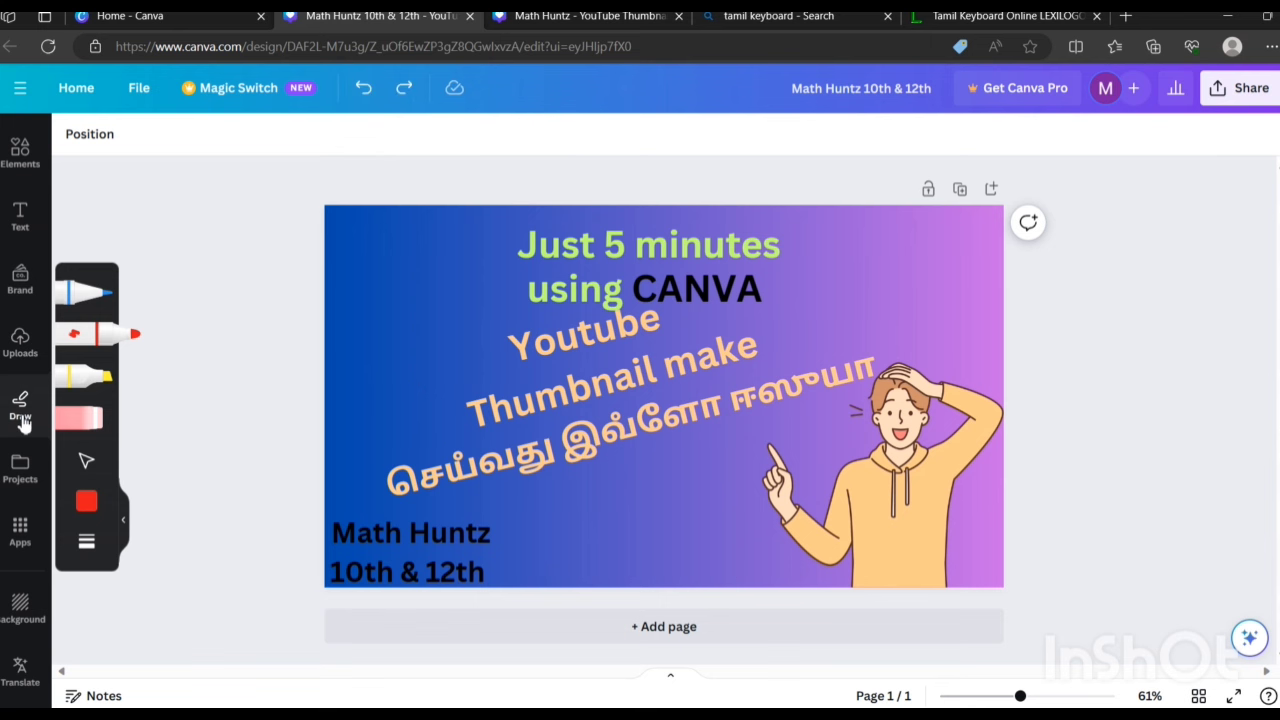
# Add the recently used smiling yellow star graphic and place it beside "Just 5 minutes" in the page's upper-left area
pyautogui.click(22, 152)
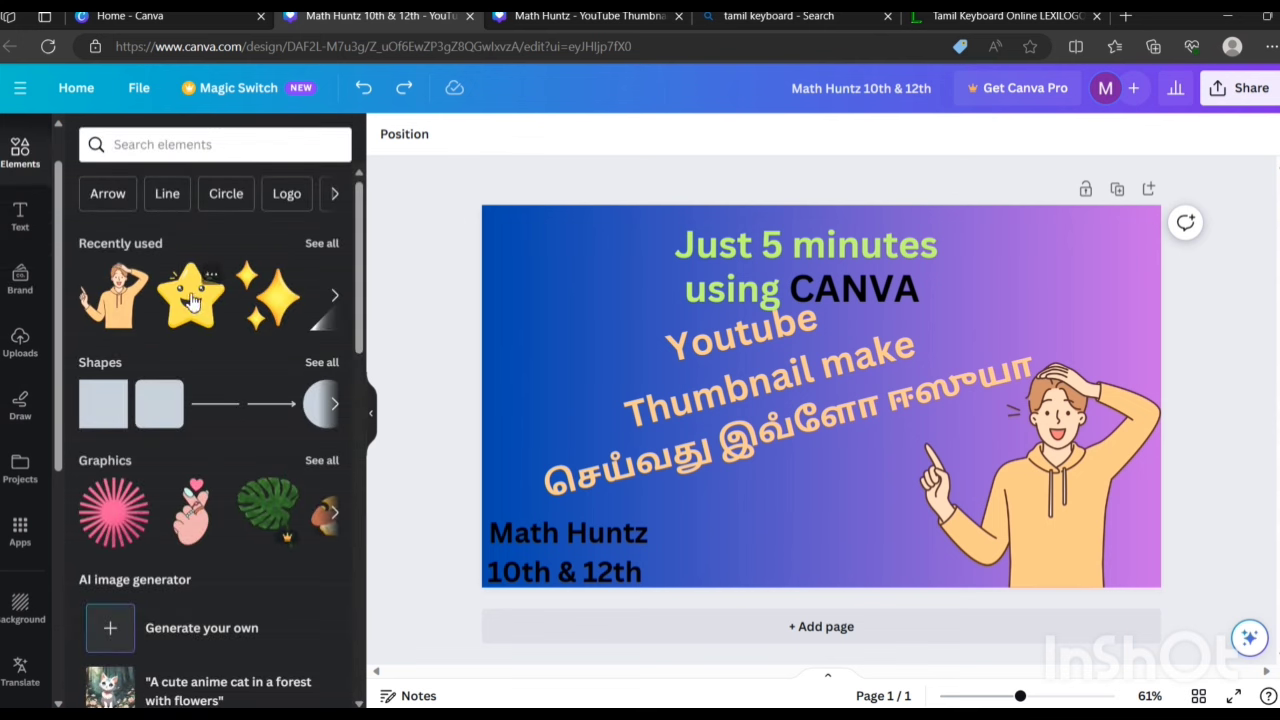
pyautogui.click(191, 298)
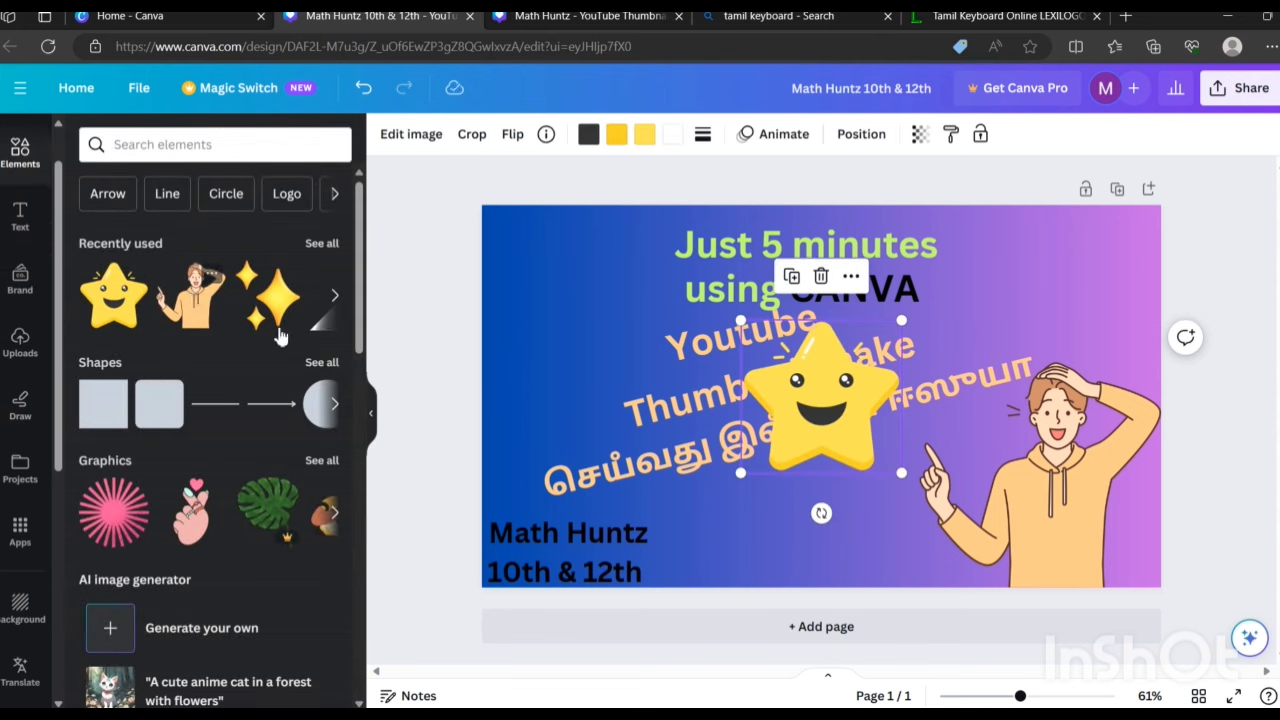
pyautogui.moveTo(836, 418); pyautogui.dragTo(590, 352)
# Search the elements for "happy emoji", look through all the matching graphics, and clear the search
pyautogui.click(236, 151)
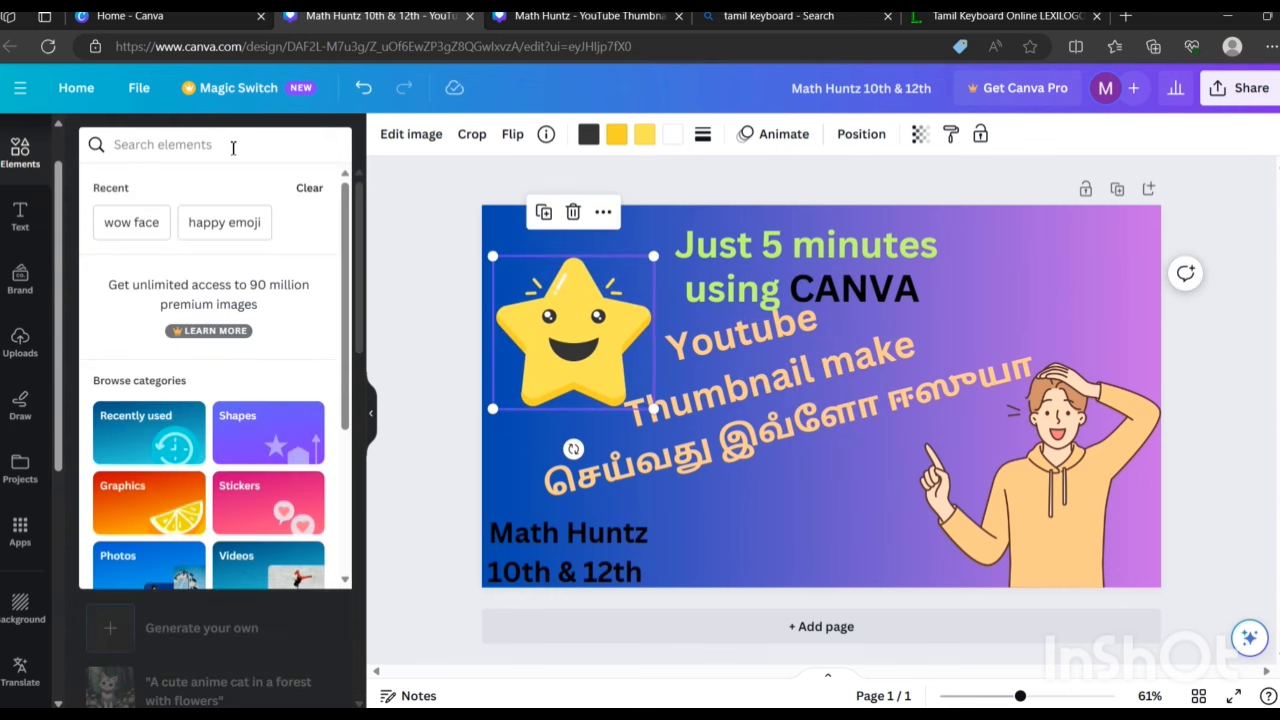
pyautogui.write('hap')
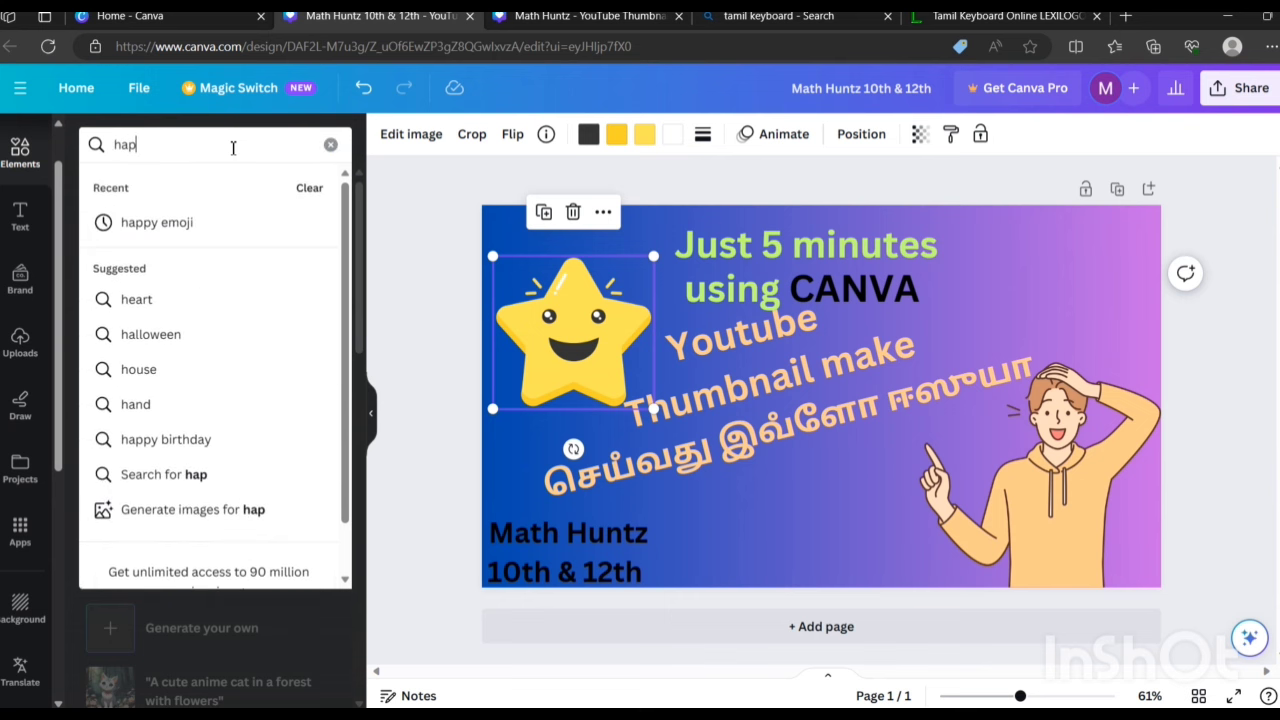
pyautogui.click(180, 230)
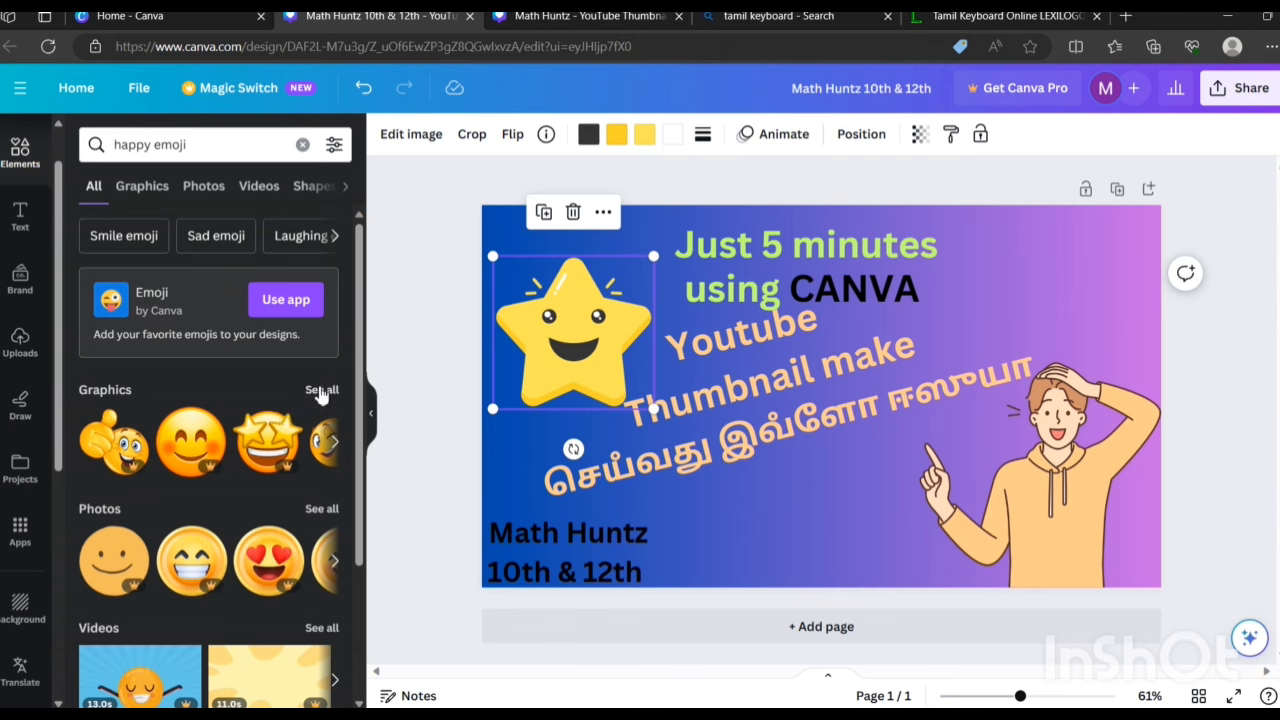
pyautogui.click(320, 390)
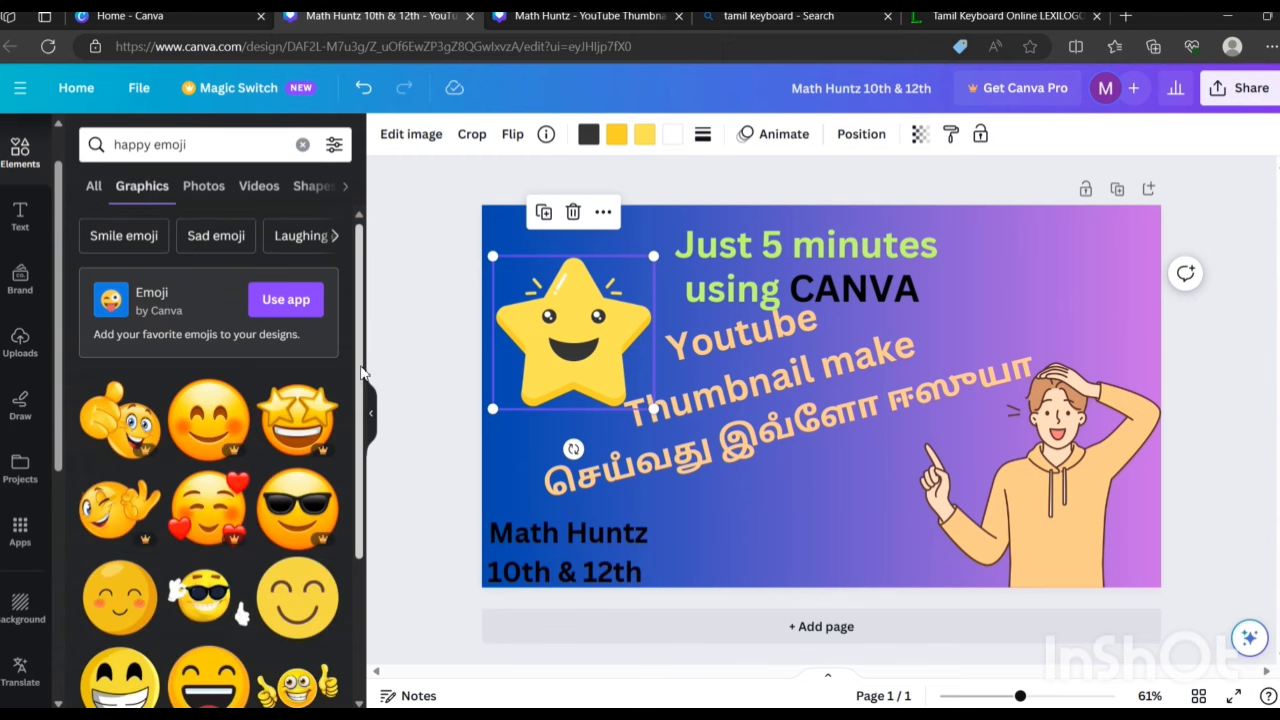
pyautogui.scroll(-5, 362, 372)
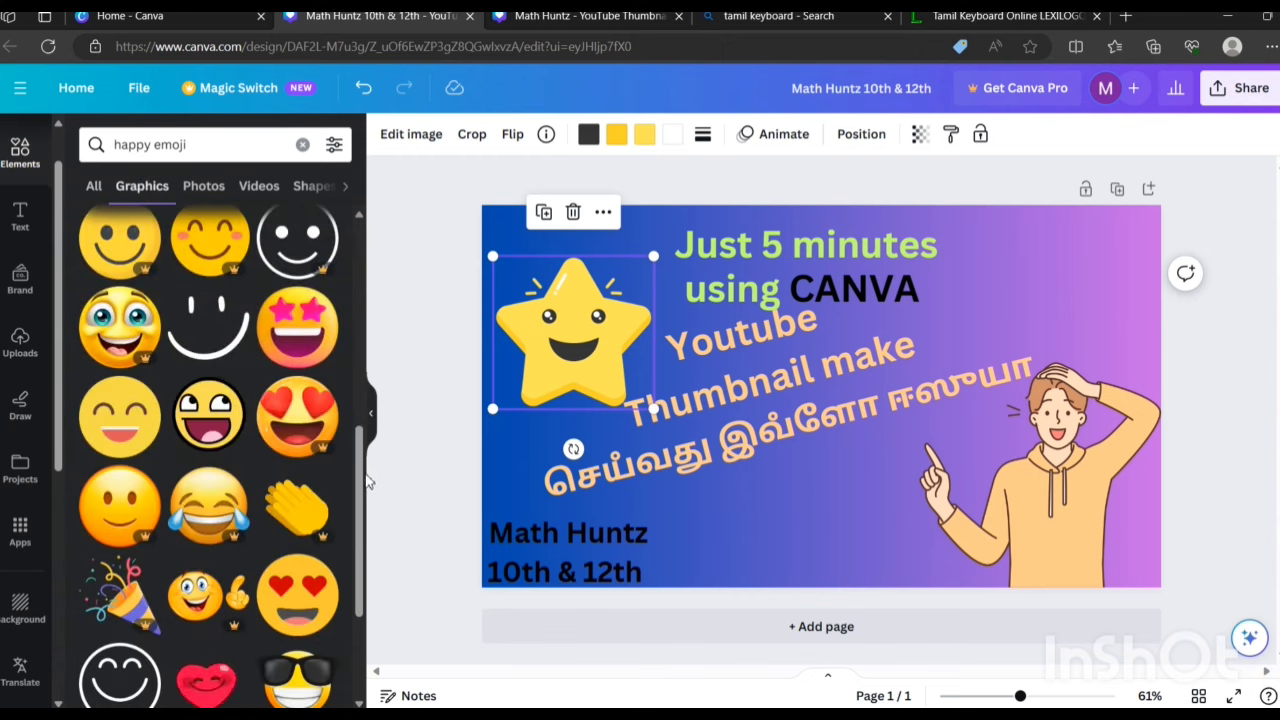
pyautogui.scroll(-3, 364, 548)
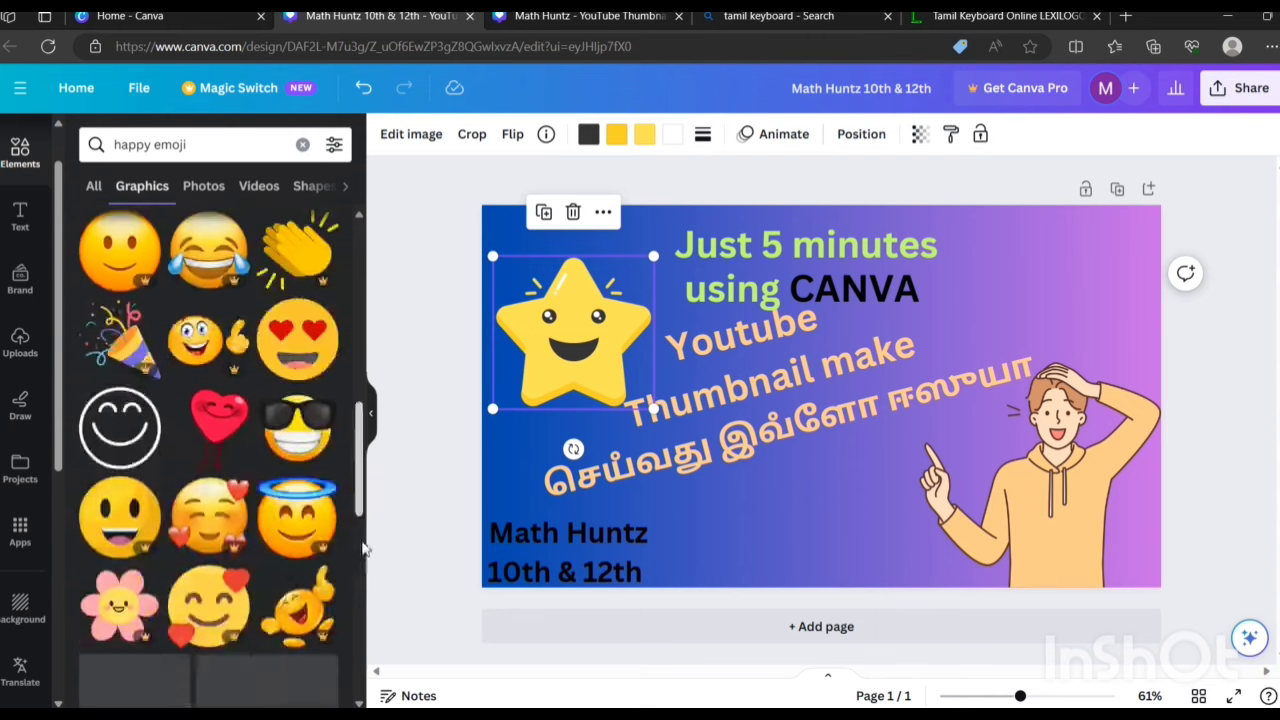
pyautogui.scroll(-5, 364, 548)
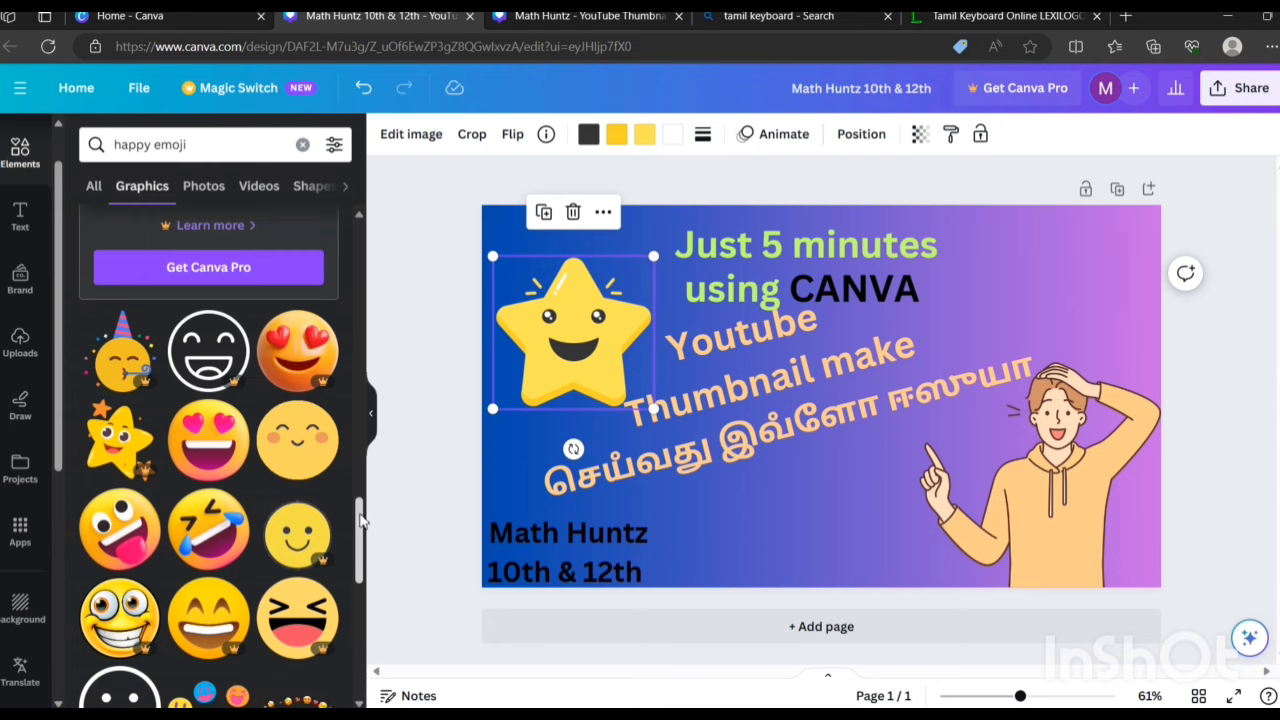
pyautogui.scroll(-5, 362, 519)
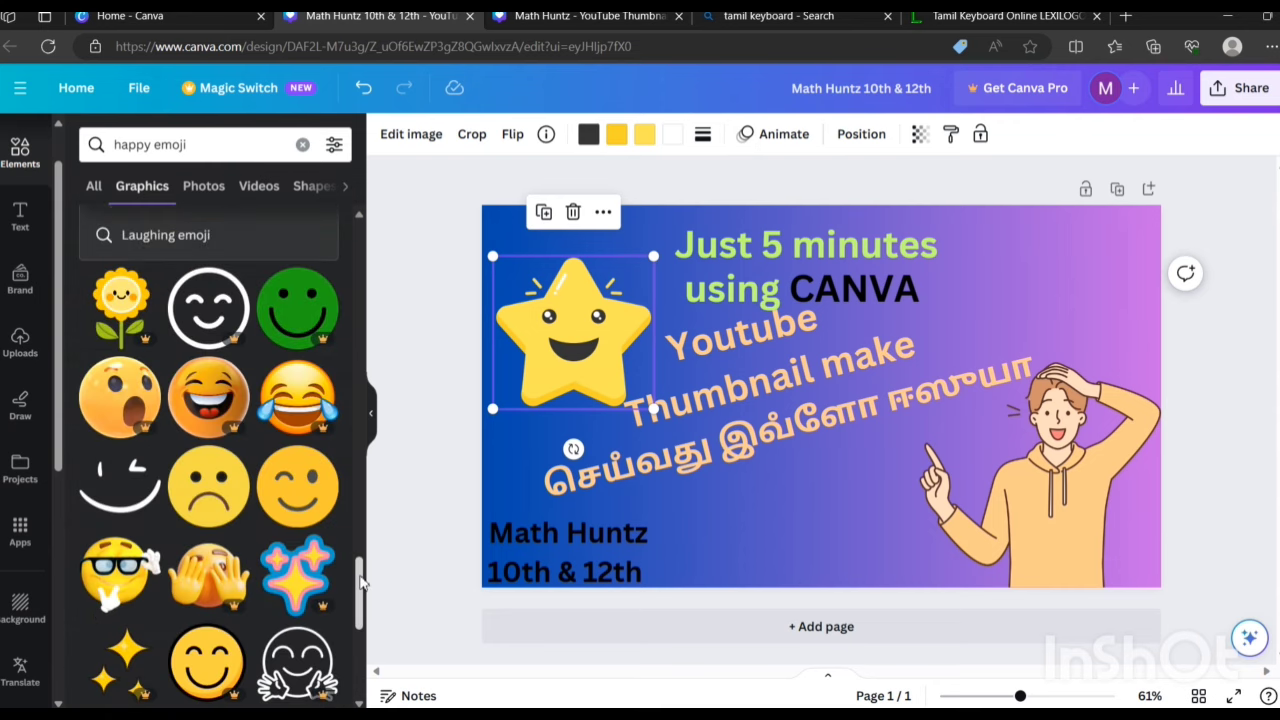
pyautogui.scroll(-5, 362, 580)
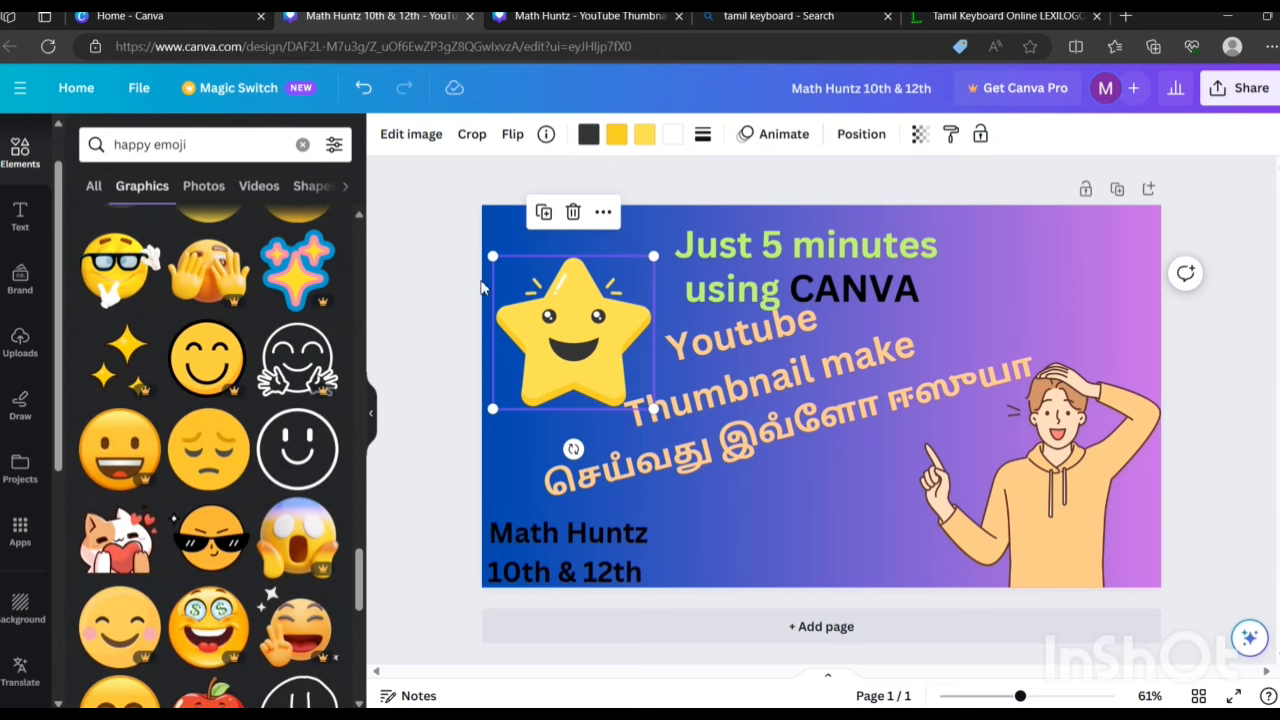
pyautogui.click(431, 297)
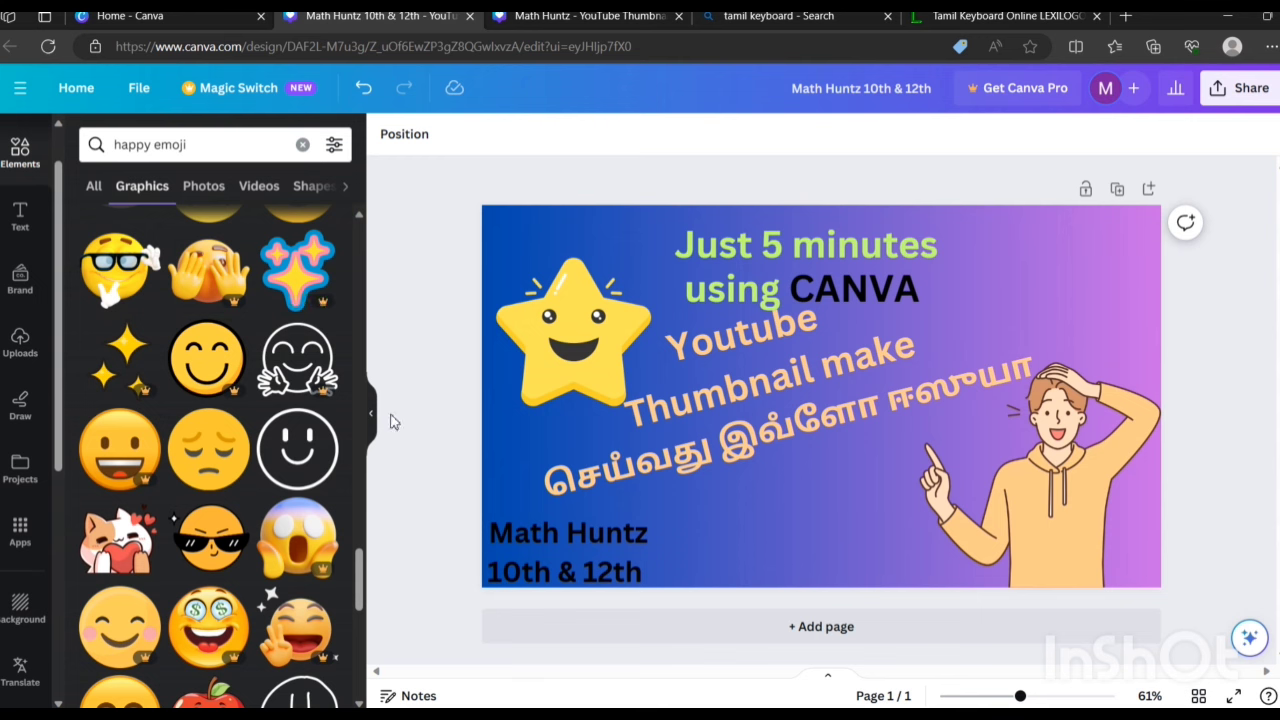
pyautogui.moveTo(362, 578); pyautogui.dragTo(346, 189)
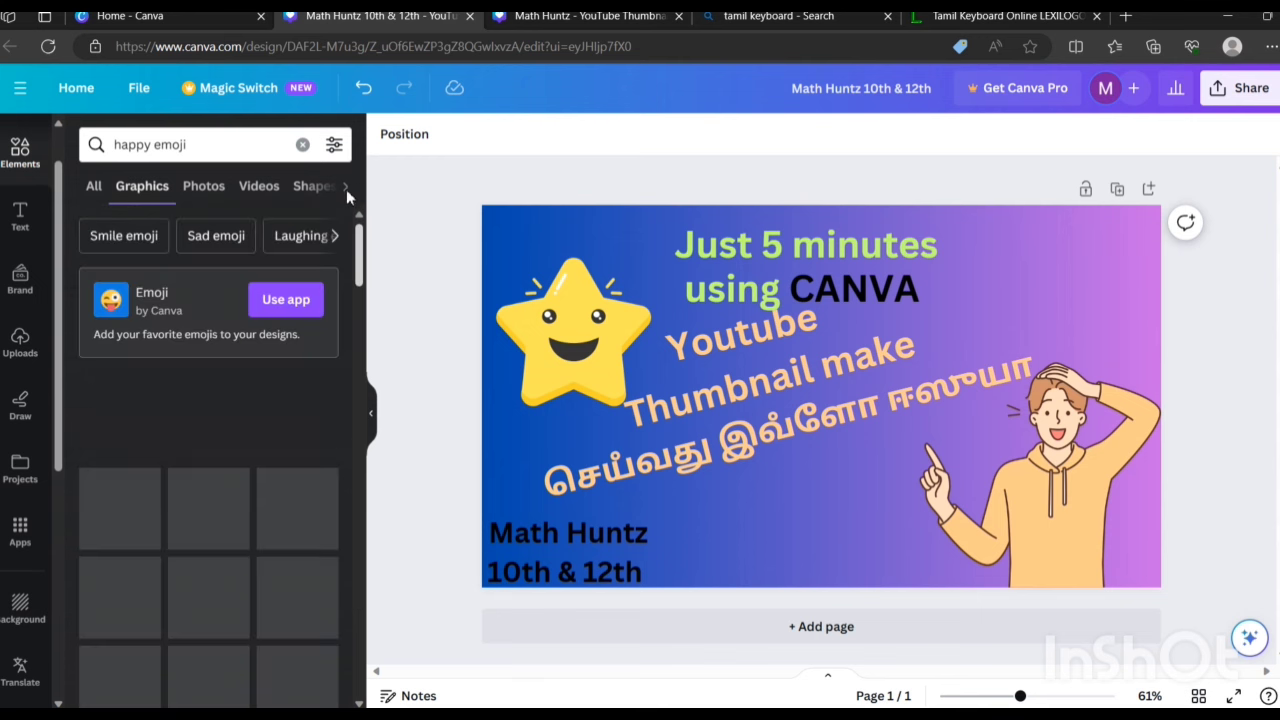
pyautogui.click(302, 144)
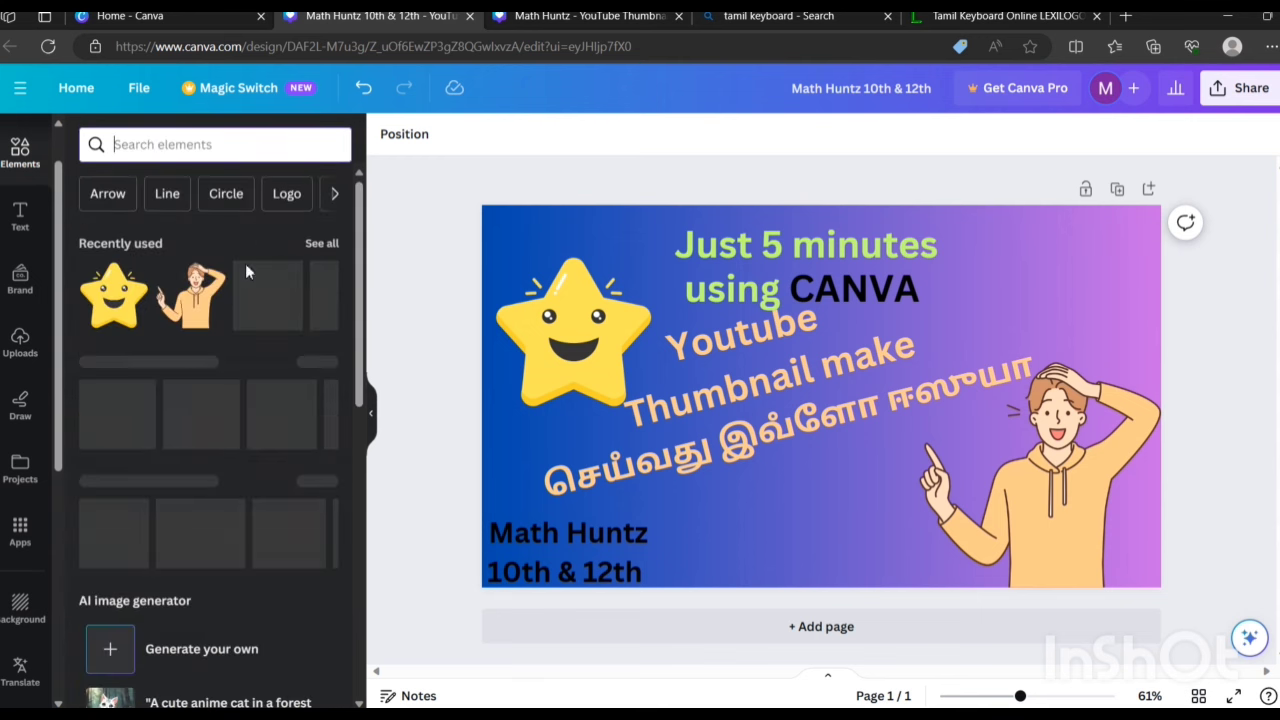
# Add the recently used yellow sparkles graphic, shrink it, and place it in the page's upper-right corner
pyautogui.click(278, 297)
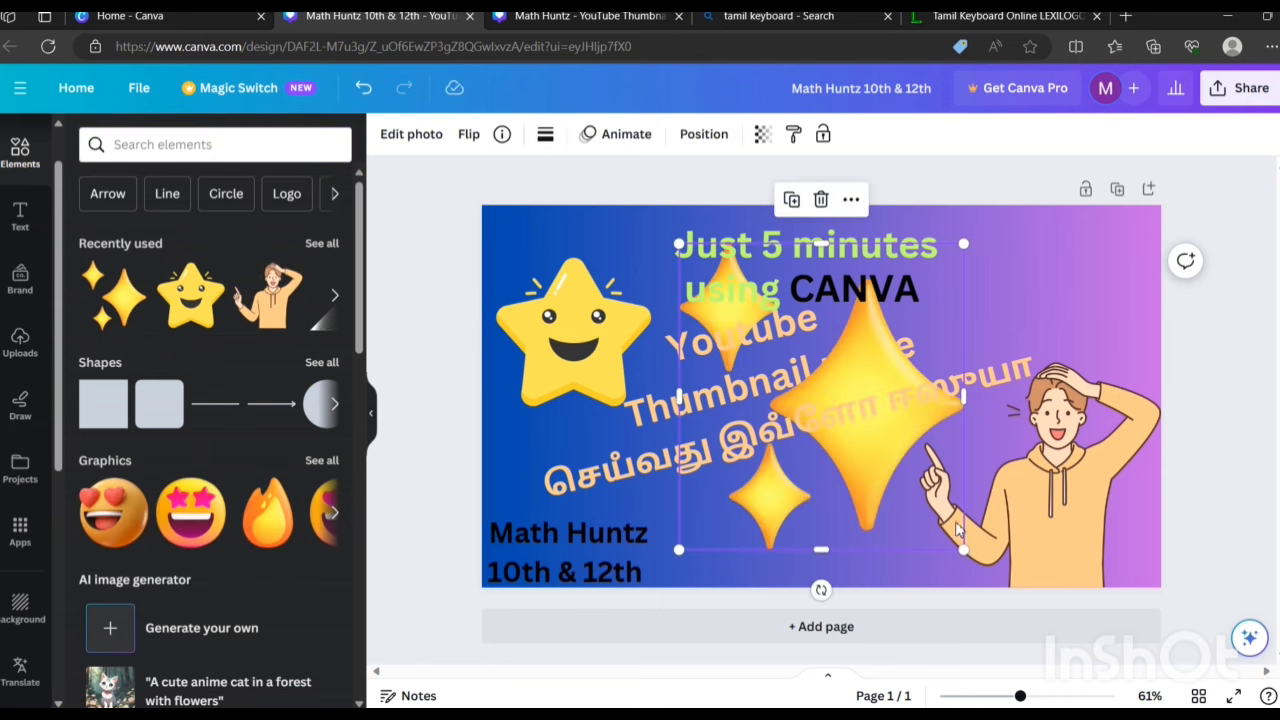
pyautogui.moveTo(963, 550); pyautogui.dragTo(834, 398)
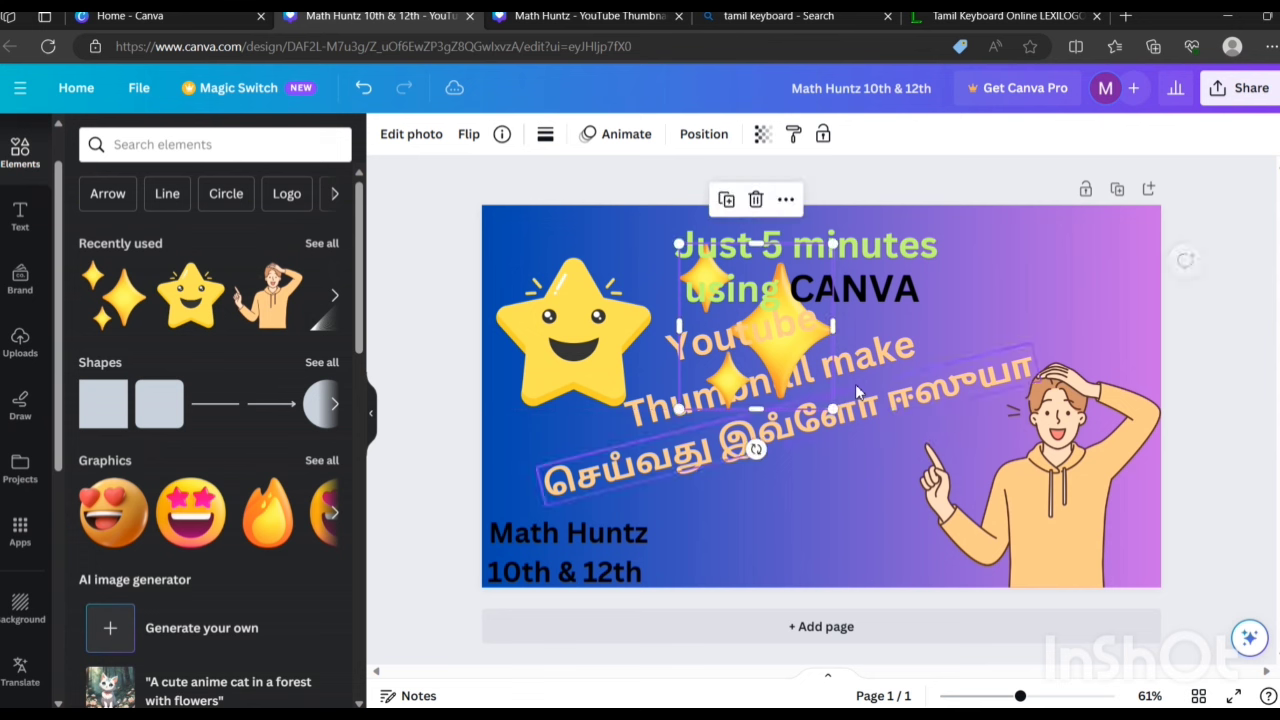
pyautogui.moveTo(770, 372); pyautogui.dragTo(1100, 328)
pyautogui.moveTo(1068, 260); pyautogui.dragTo(1118, 274)
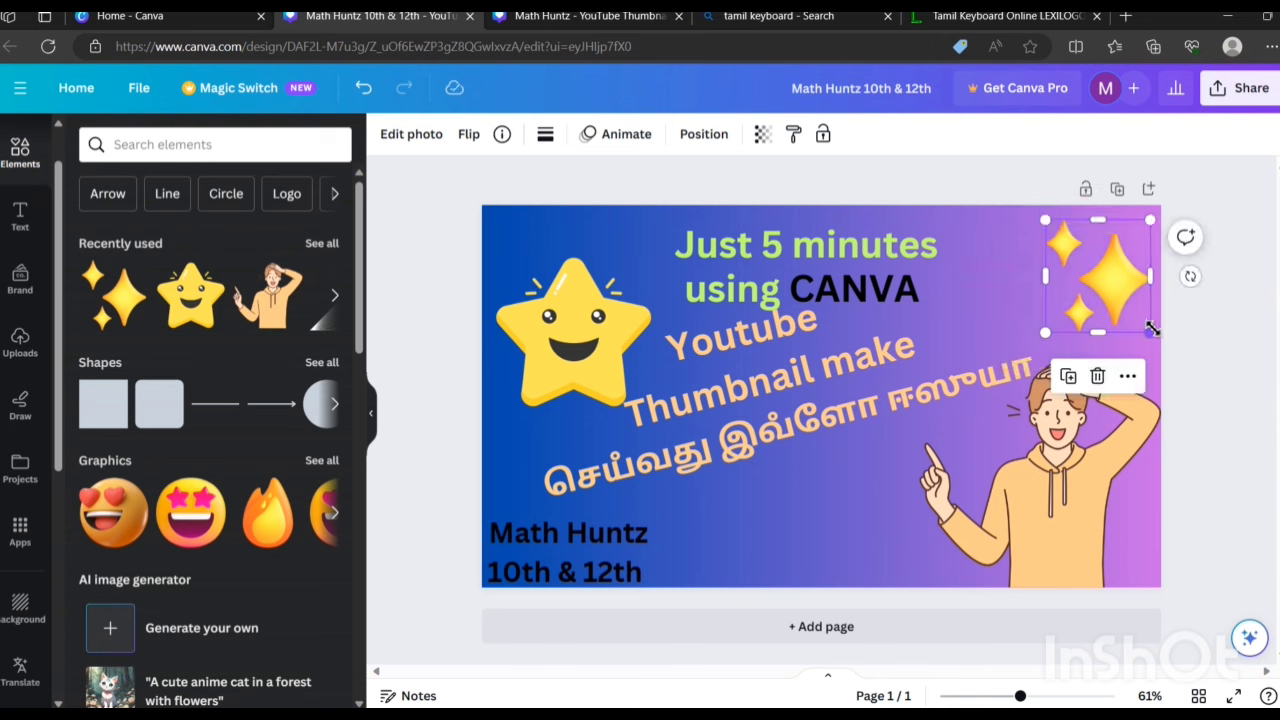
pyautogui.moveTo(1153, 333); pyautogui.dragTo(1110, 272)
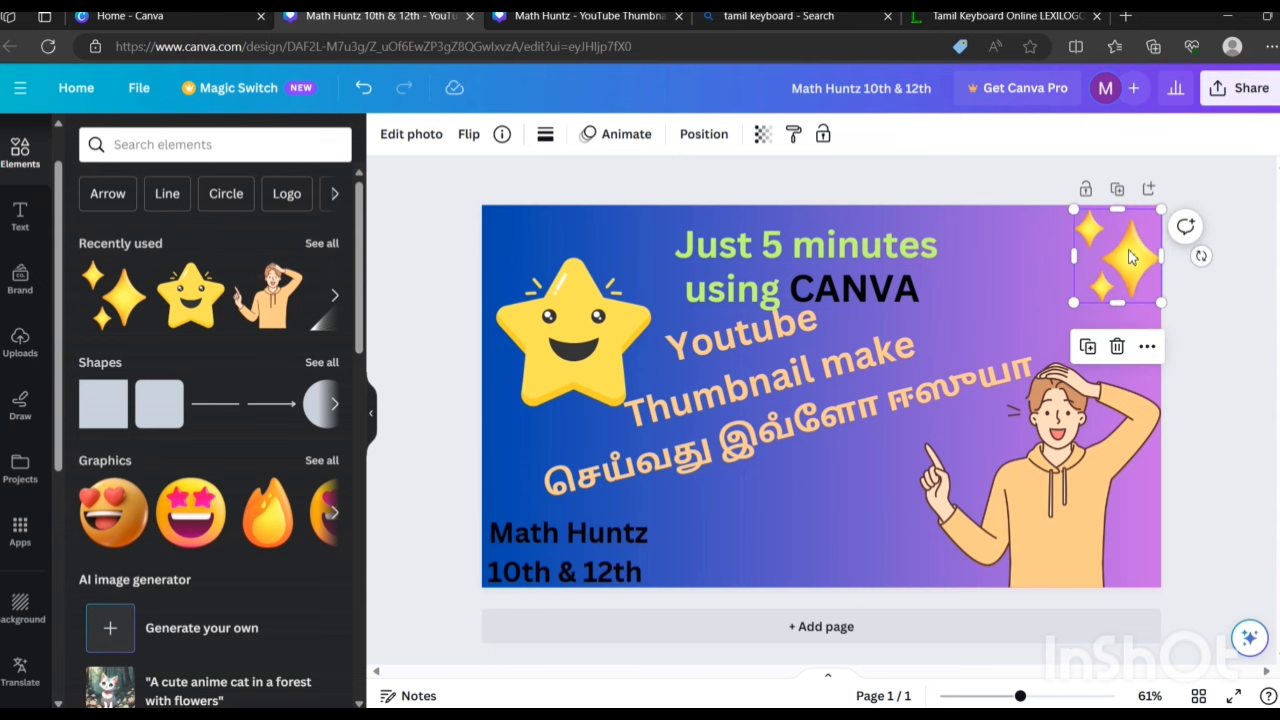
# Shrink the smiling star to about half its size and shift "Just 5 minutes" and "using CANVA" slightly left
pyautogui.click(641, 388)
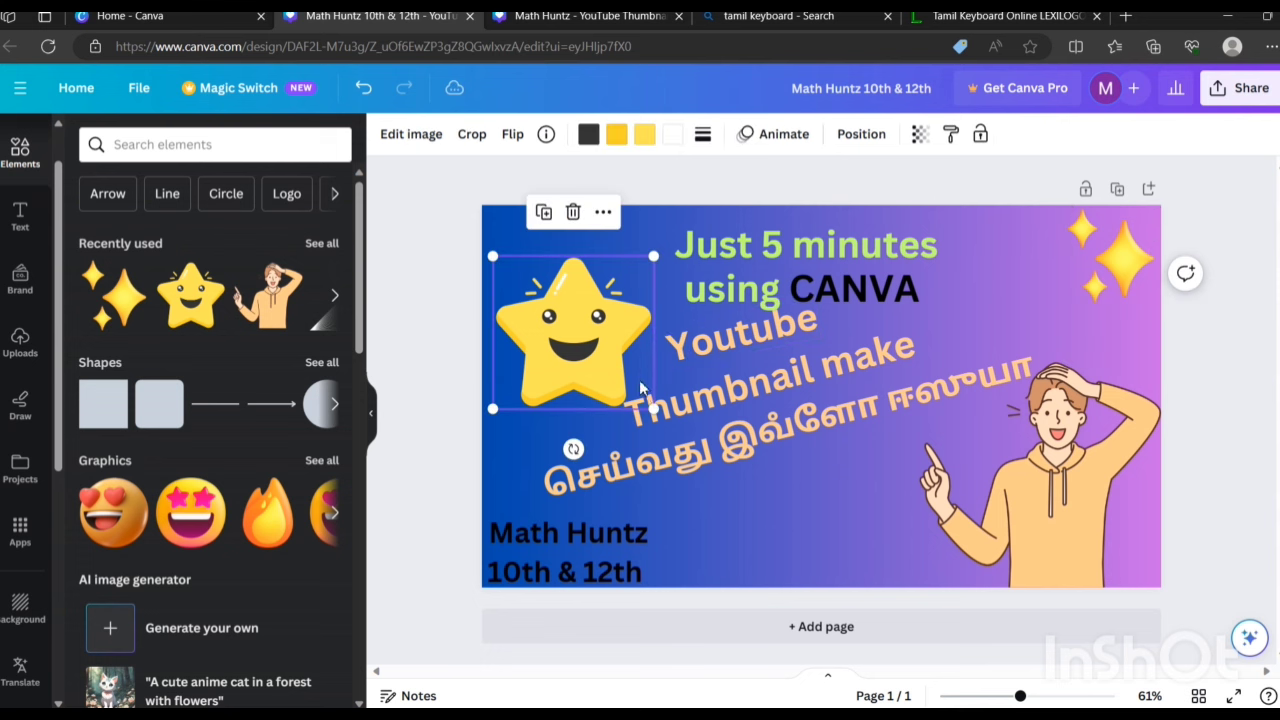
pyautogui.moveTo(652, 408); pyautogui.dragTo(556, 366)
pyautogui.click(715, 247)
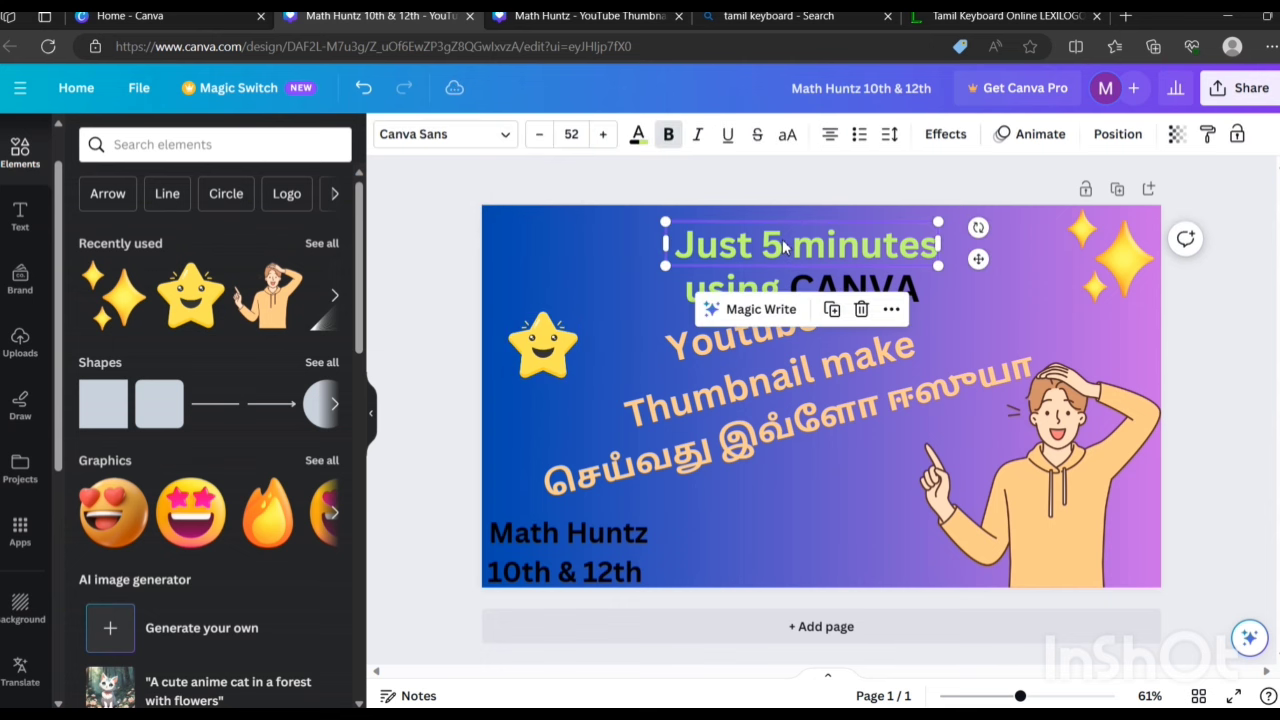
pyautogui.moveTo(741, 287); pyautogui.dragTo(705, 290)
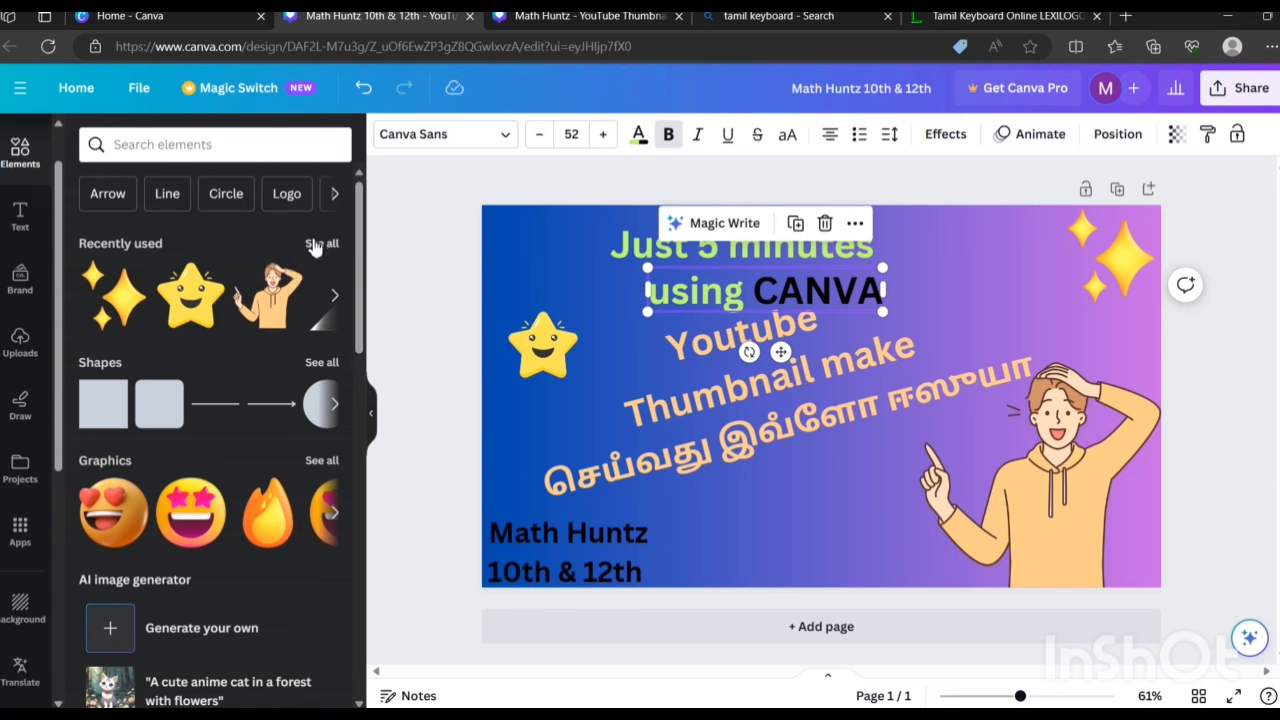
# Add the recently used overlapping triangles line graphic to the page's upper-left corner and move the smiling star below it
pyautogui.click(335, 298)
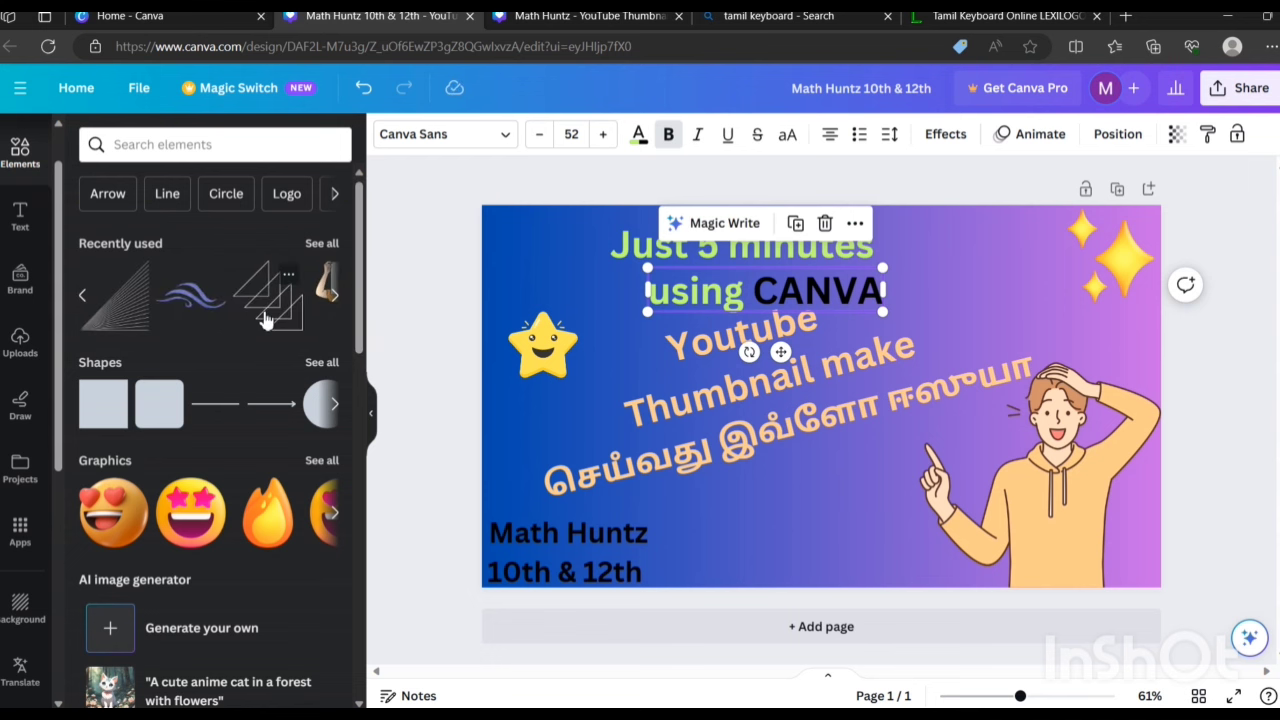
pyautogui.click(287, 316)
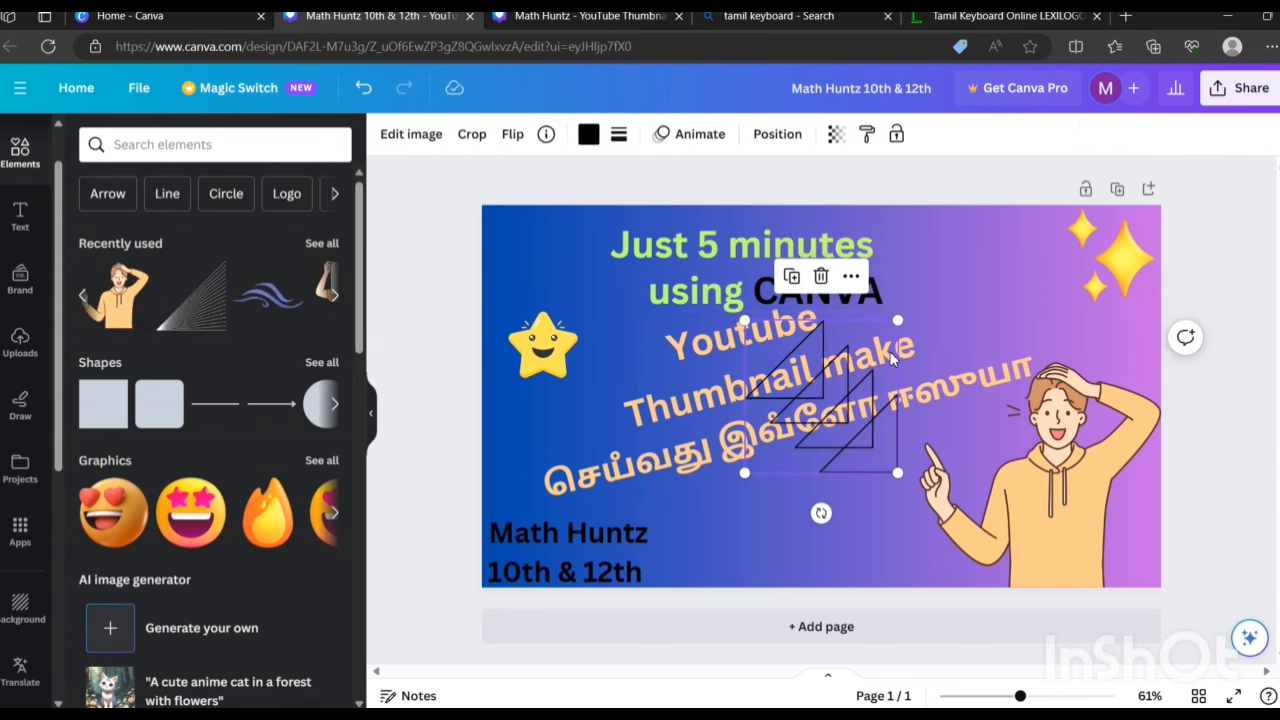
pyautogui.moveTo(866, 395); pyautogui.dragTo(608, 280)
pyautogui.moveTo(541, 354); pyautogui.dragTo(527, 403)
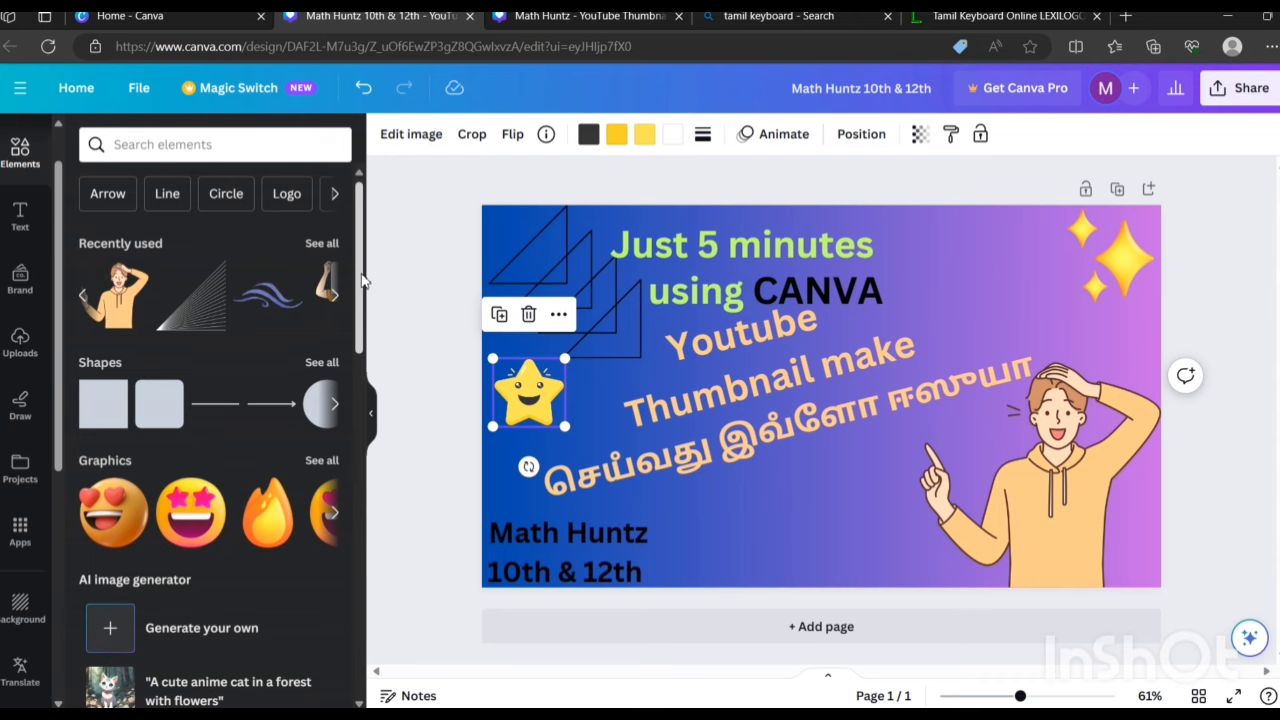
# Browse the element categories and look through the Abstract Minimalist Lined Elements collection
pyautogui.moveTo(362, 283); pyautogui.dragTo(368, 427)
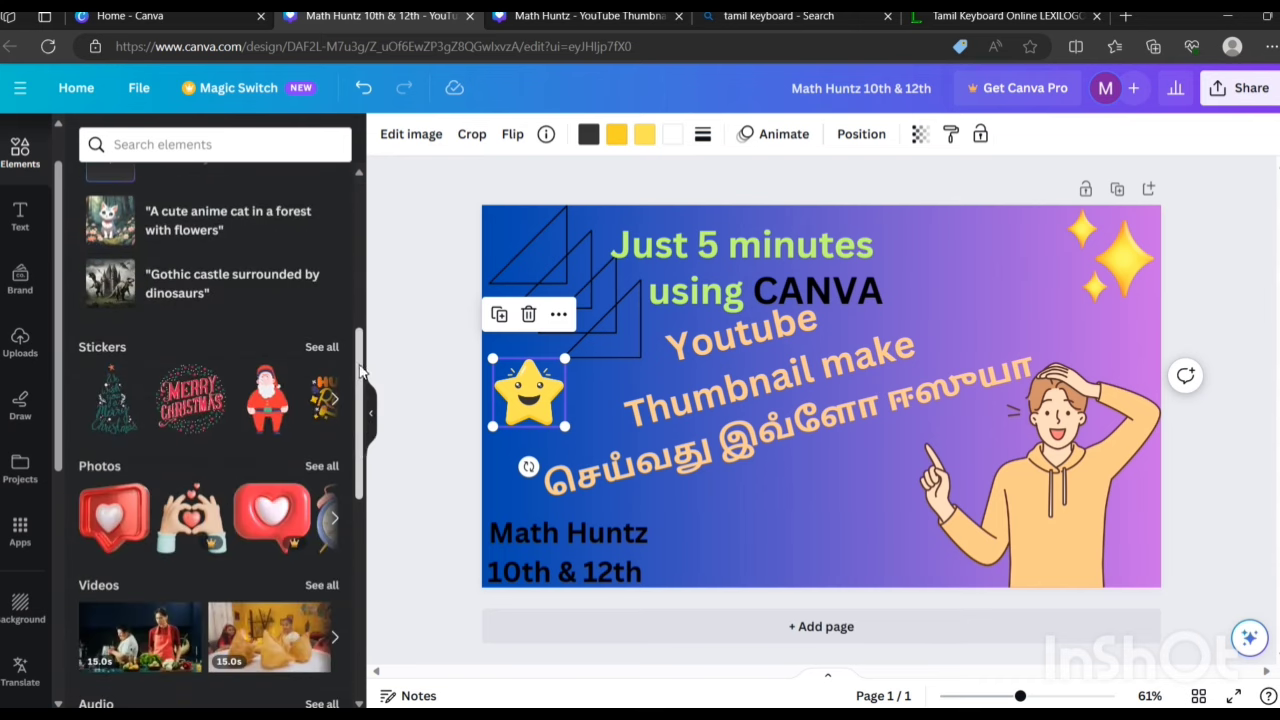
pyautogui.moveTo(356, 400); pyautogui.dragTo(366, 593)
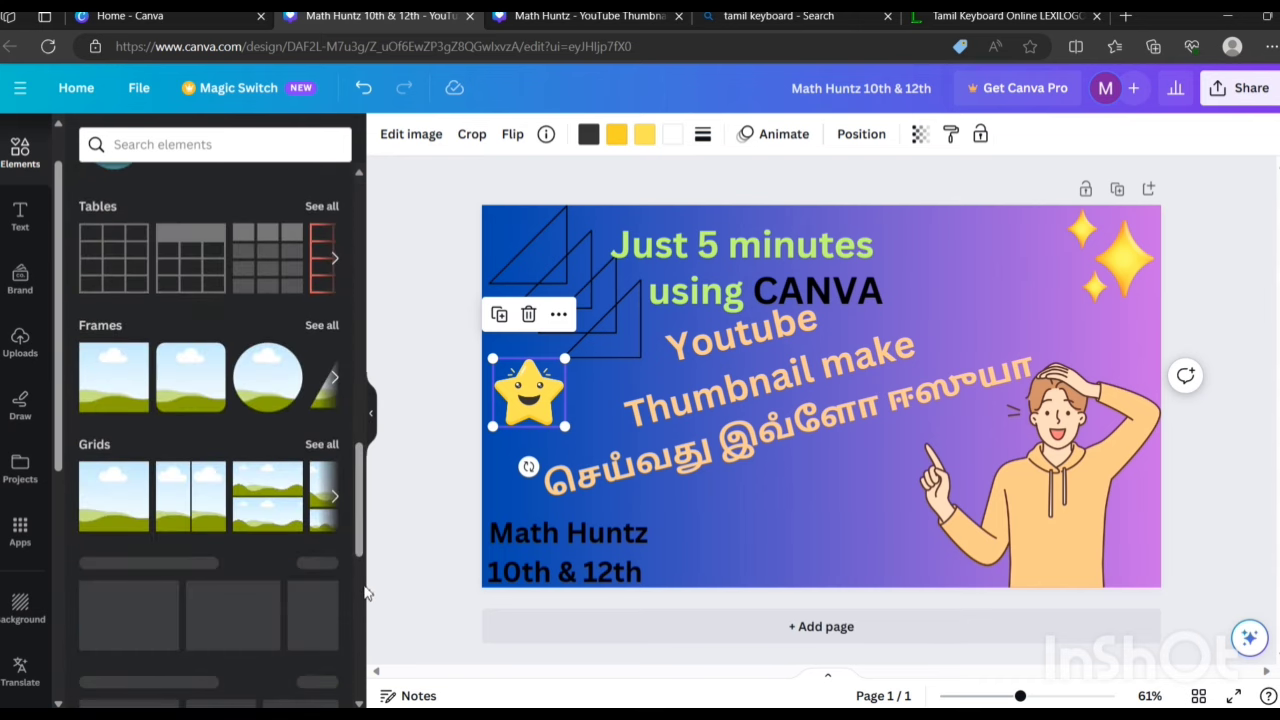
pyautogui.scroll(-5, 364, 487)
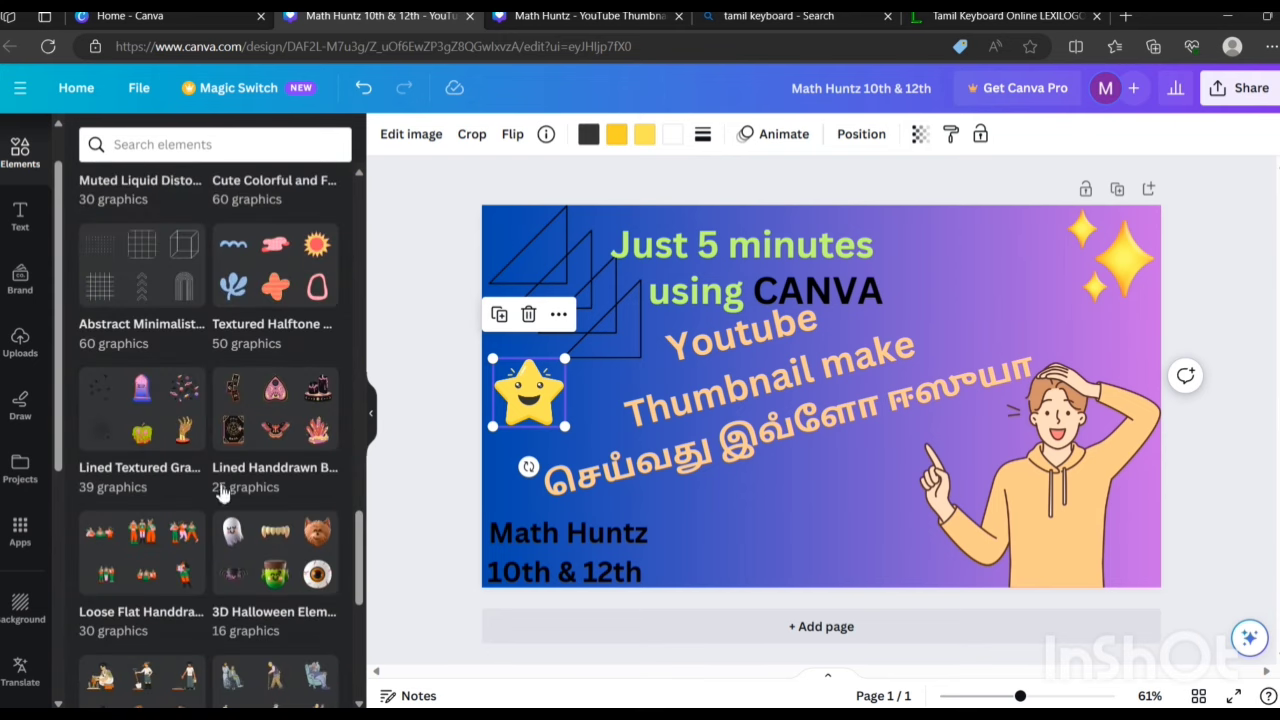
pyautogui.click(145, 271)
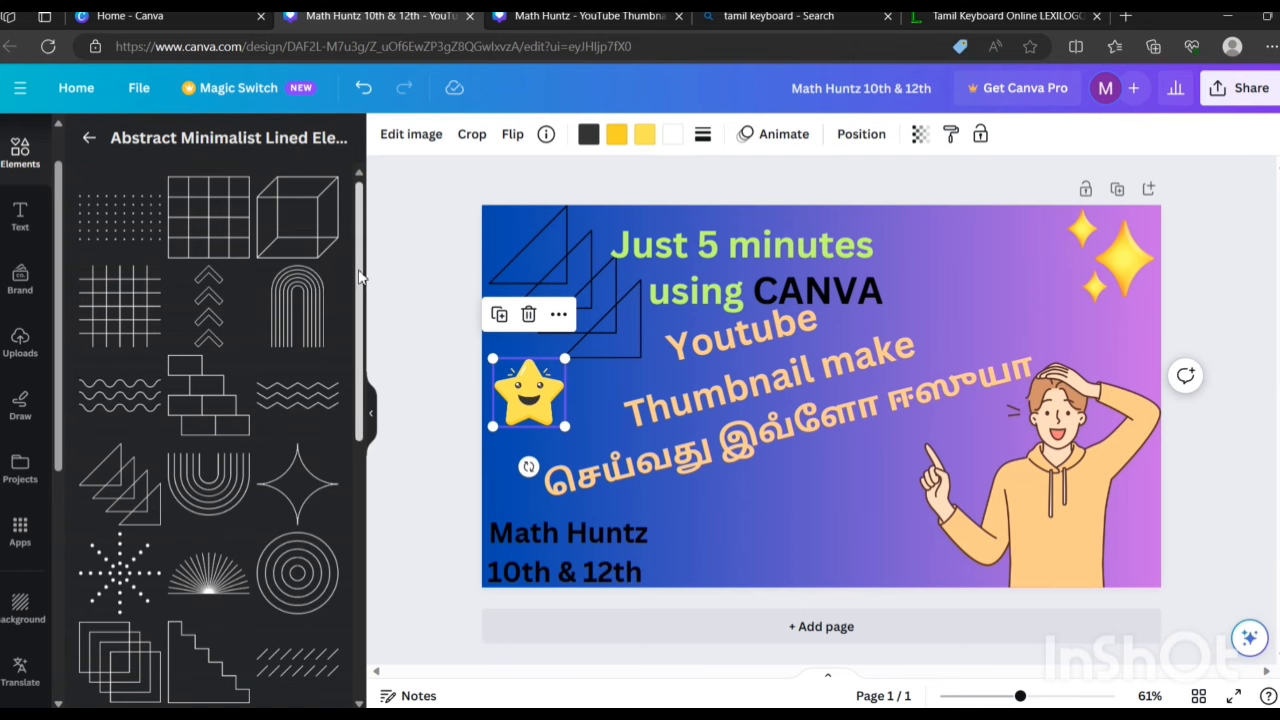
pyautogui.moveTo(360, 277); pyautogui.dragTo(356, 364)
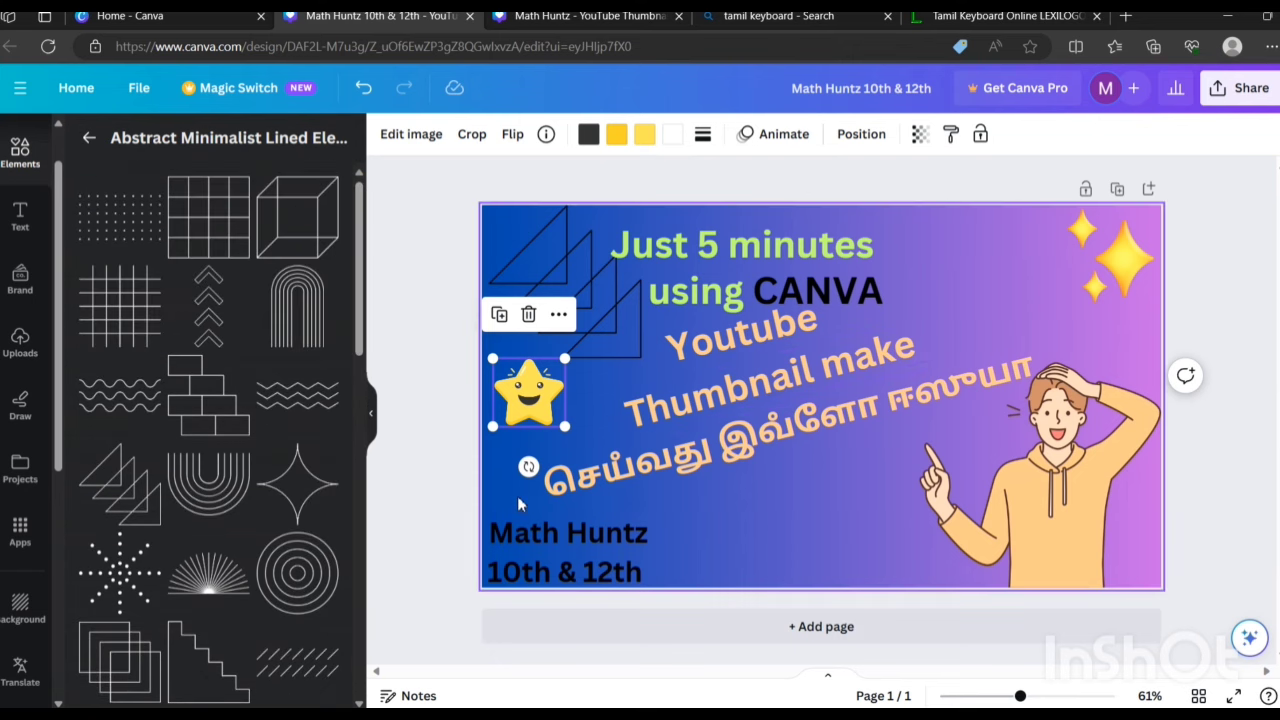
# Nudge the smiling star slightly right and move "Just 5 minutes" and "using CANVA" up and right, with the second line staggered rightward
pyautogui.moveTo(541, 421); pyautogui.dragTo(554, 432)
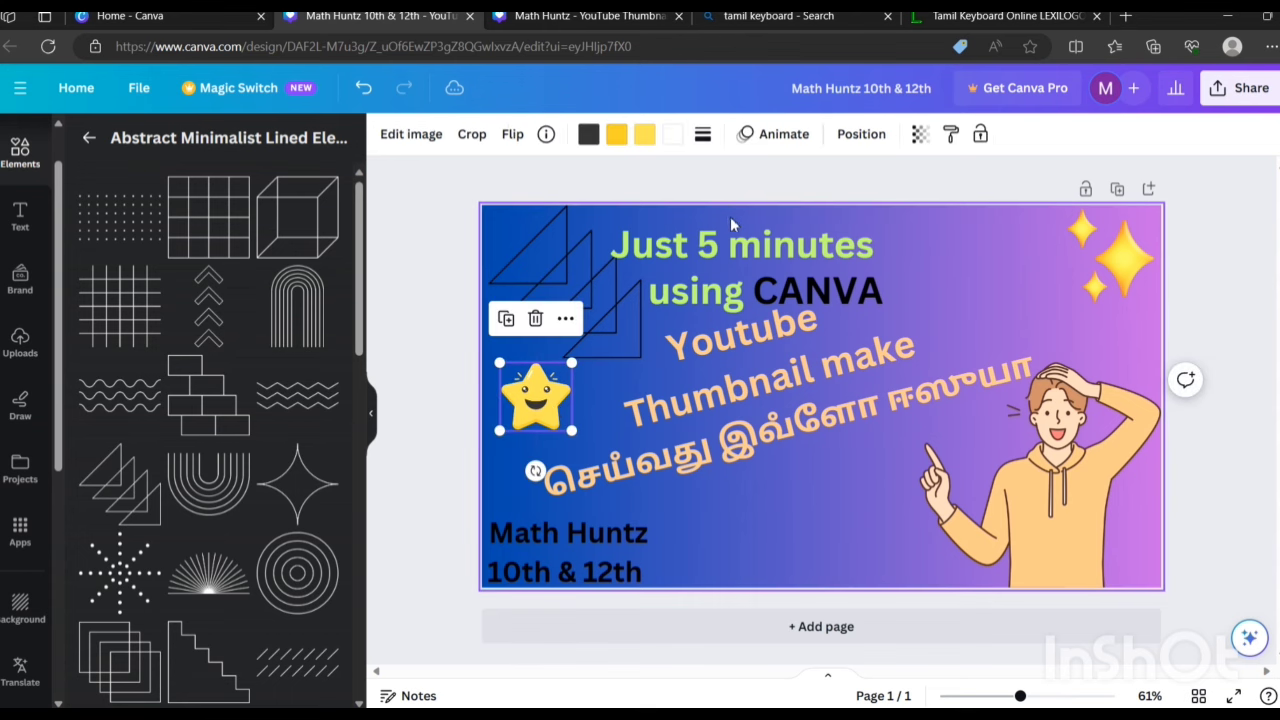
pyautogui.moveTo(731, 224); pyautogui.dragTo(755, 257)
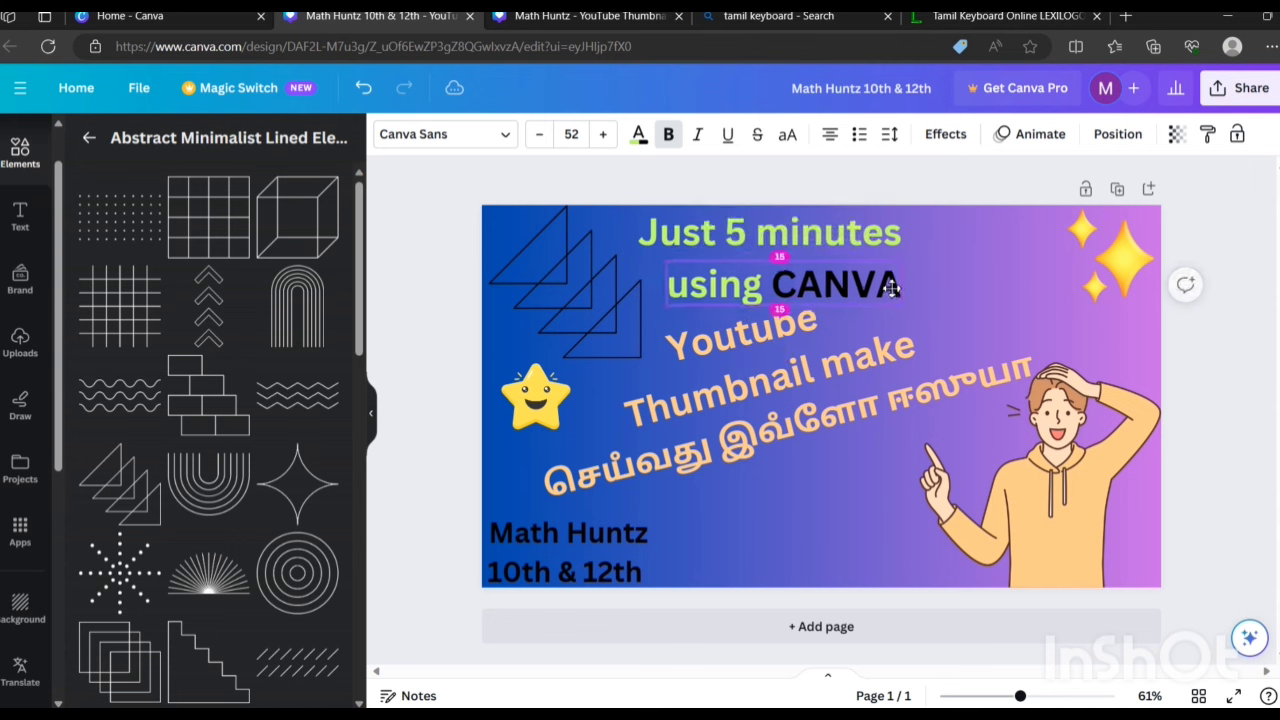
pyautogui.moveTo(805, 282); pyautogui.dragTo(824, 279)
pyautogui.click(824, 279)
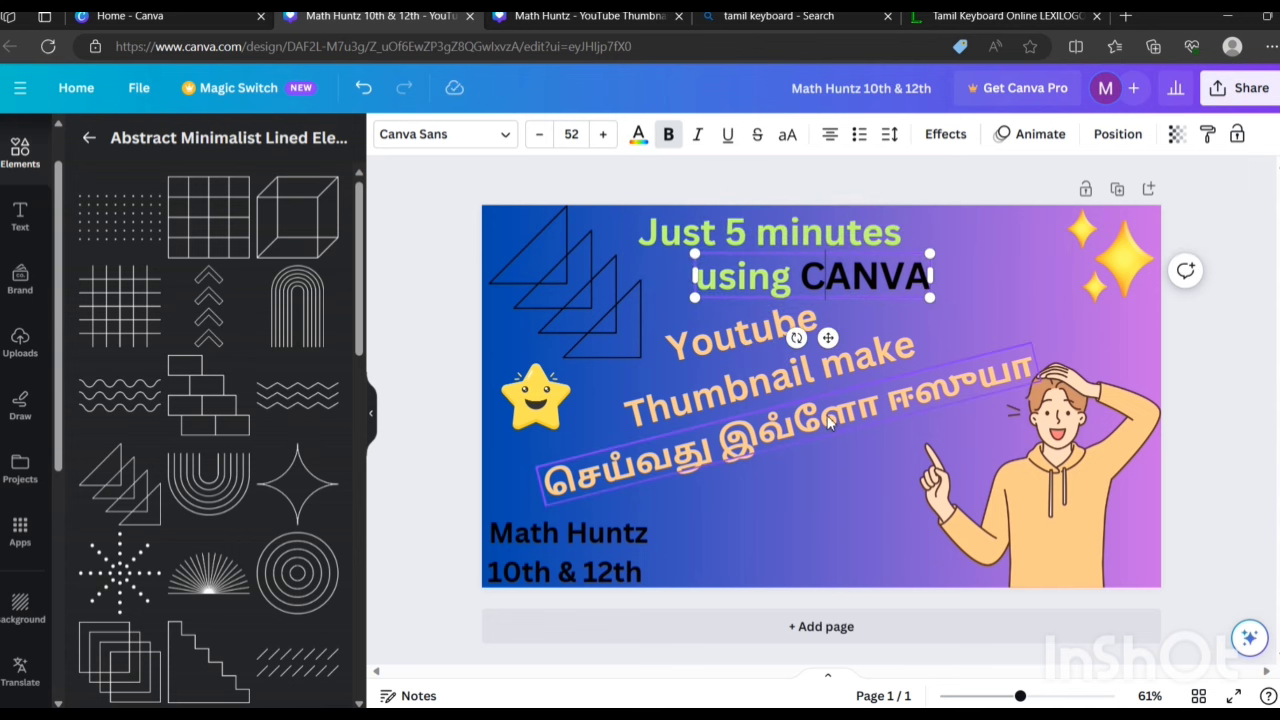
# Lower the slanted Tamil line slightly and shrink the surprised-person graphic toward the page's lower-right corner
pyautogui.moveTo(830, 420); pyautogui.dragTo(822, 432)
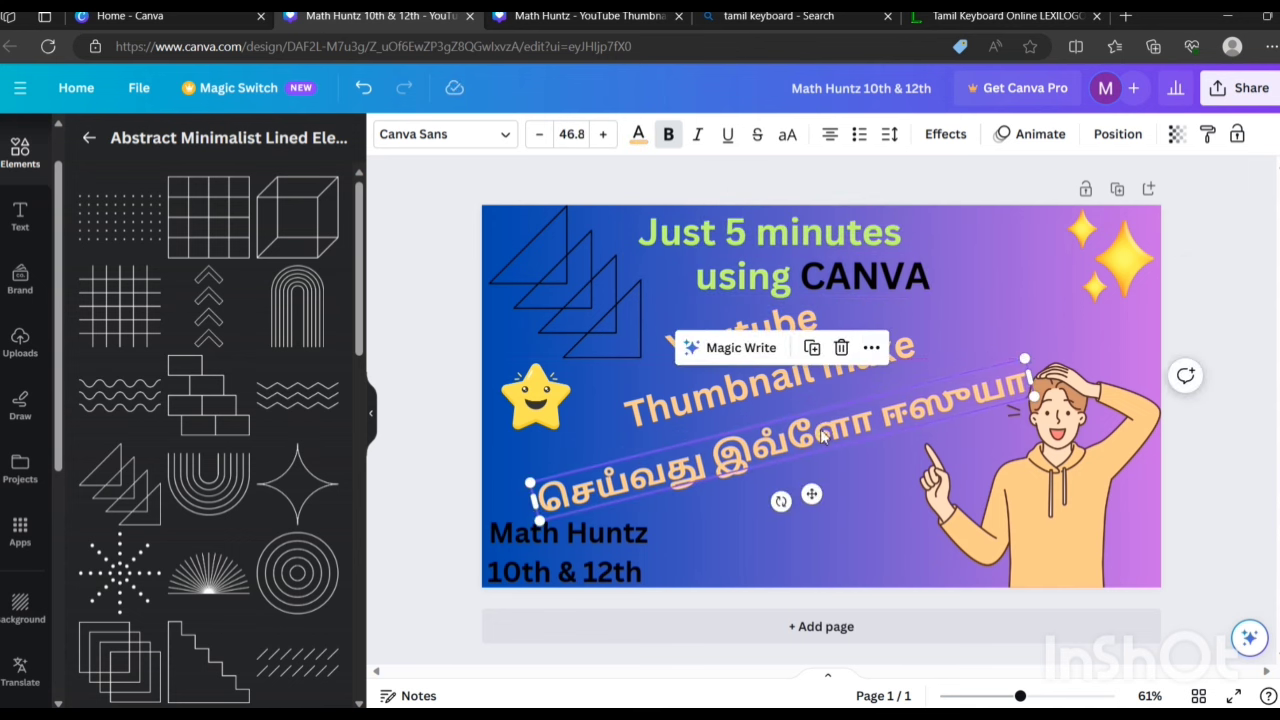
pyautogui.click(1070, 368)
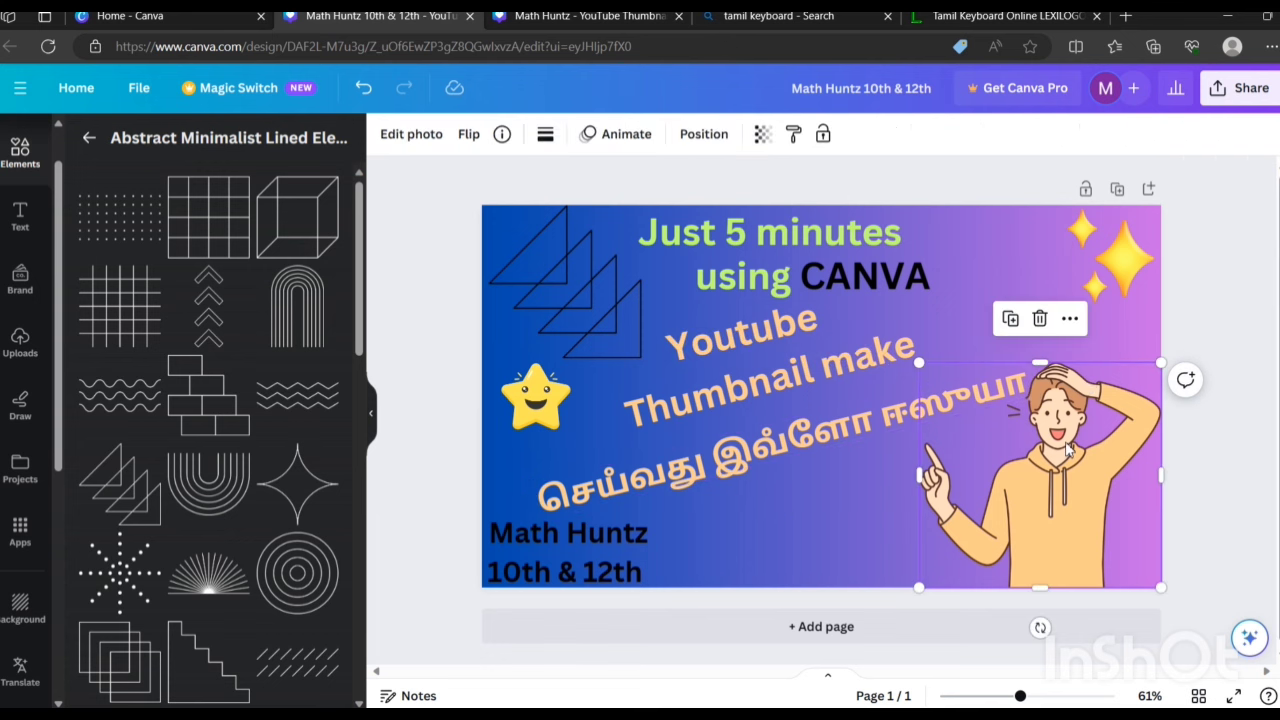
pyautogui.moveTo(921, 364); pyautogui.dragTo(951, 392)
# Enlarge the slanted Tamil line to font size 55.1 and the "Thumbnail make" line to 69.1
pyautogui.click(906, 417)
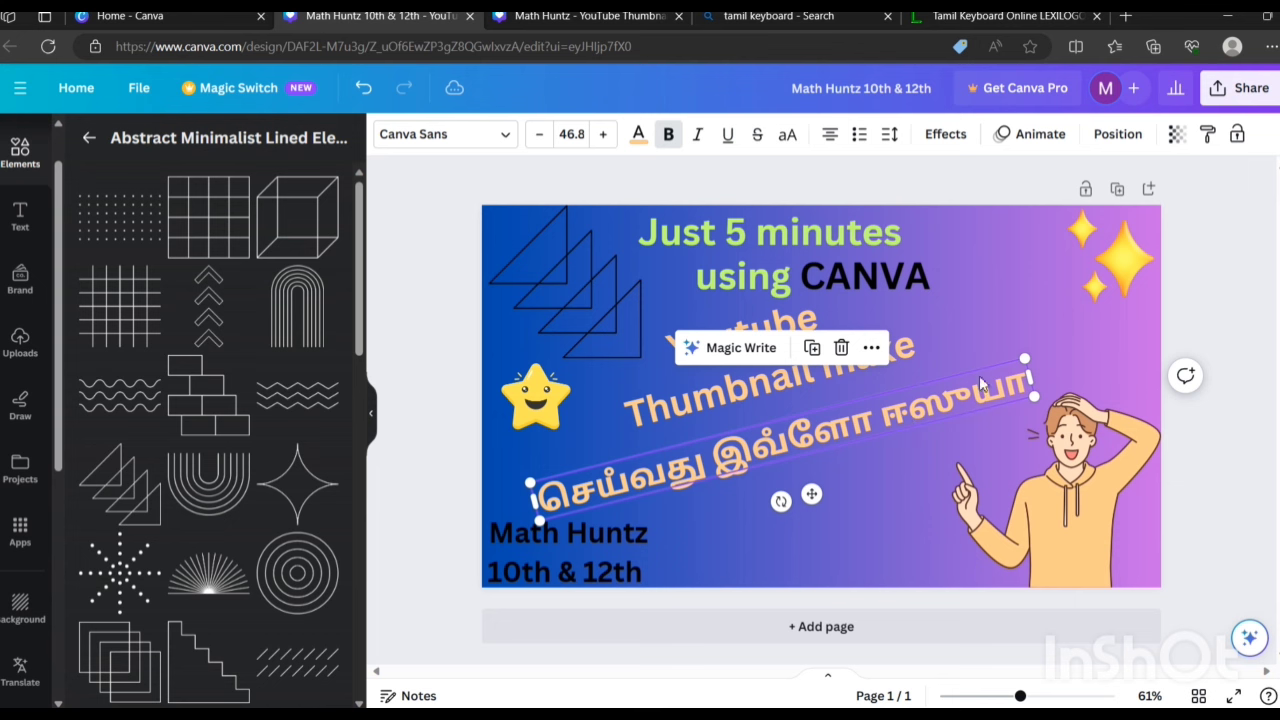
pyautogui.moveTo(1026, 357); pyautogui.dragTo(1116, 343)
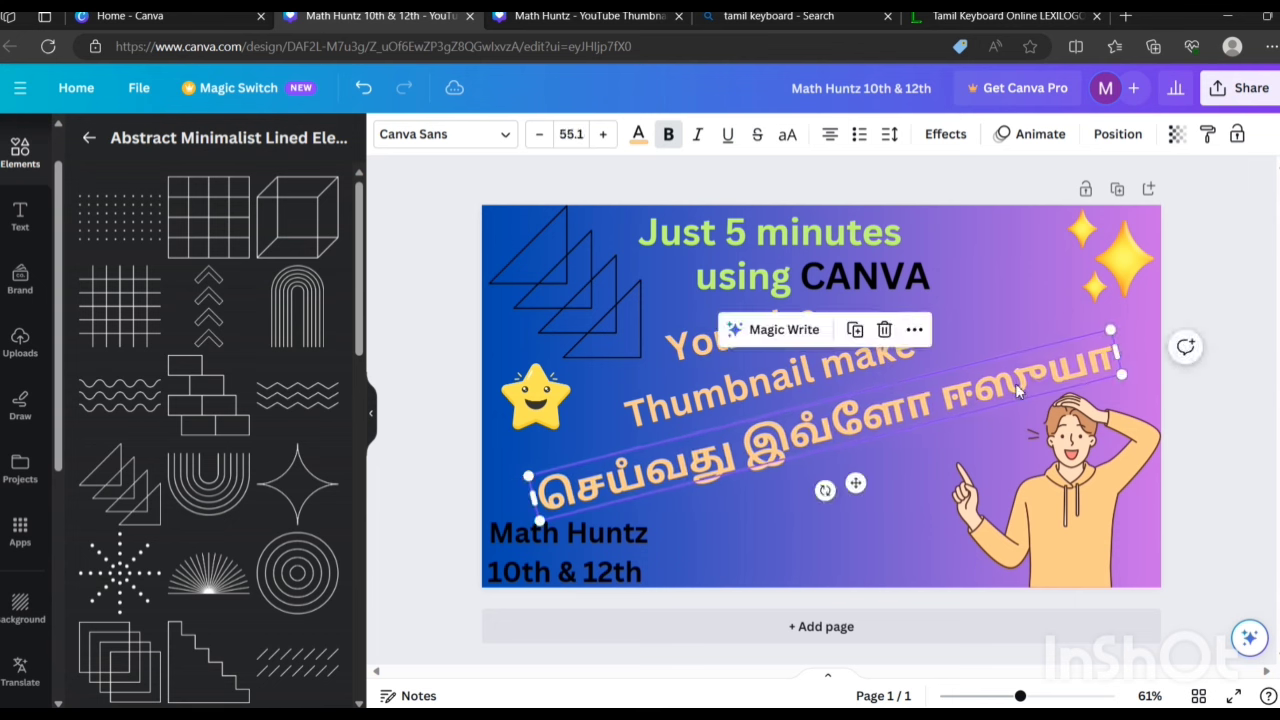
pyautogui.click(854, 363)
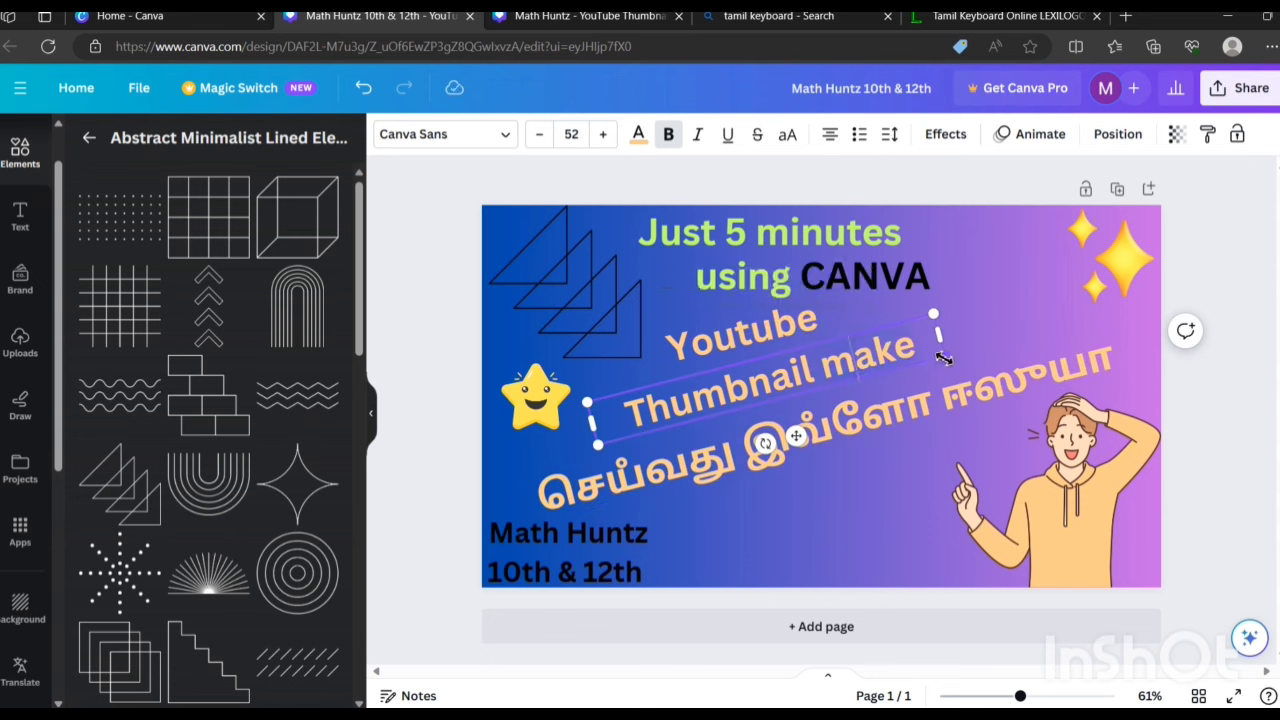
pyautogui.moveTo(943, 358); pyautogui.dragTo(1062, 368)
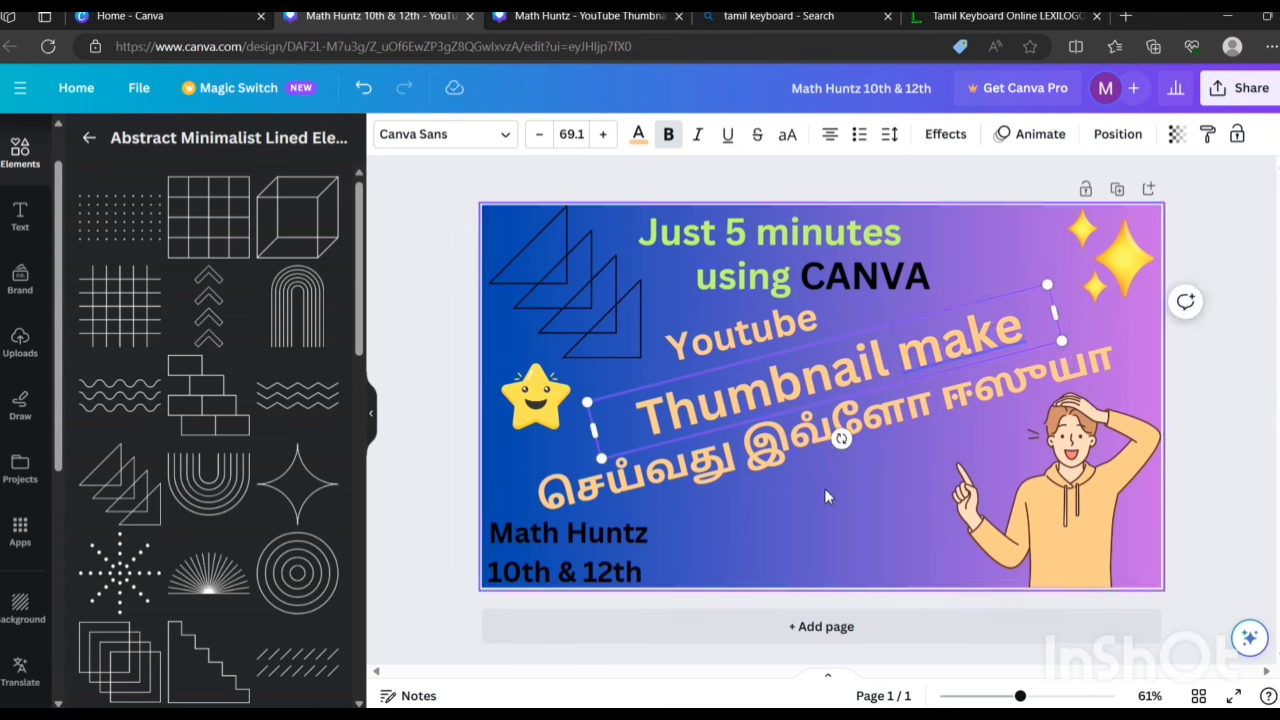
# Shift the "Thumbnail make" and Tamil lines together slightly left and down, and move "Youtube" down close above them
pyautogui.keyDown('shift'); pyautogui.click(806, 378); pyautogui.keyUp('shift')
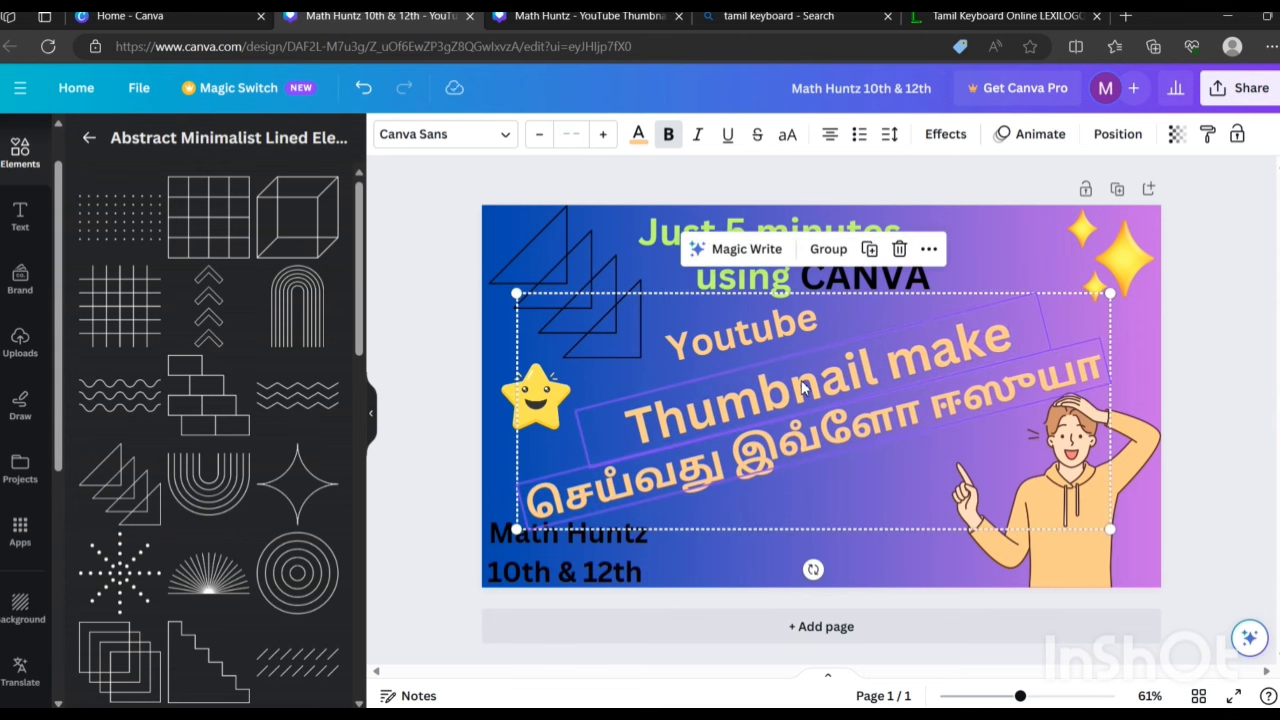
pyautogui.click(745, 560)
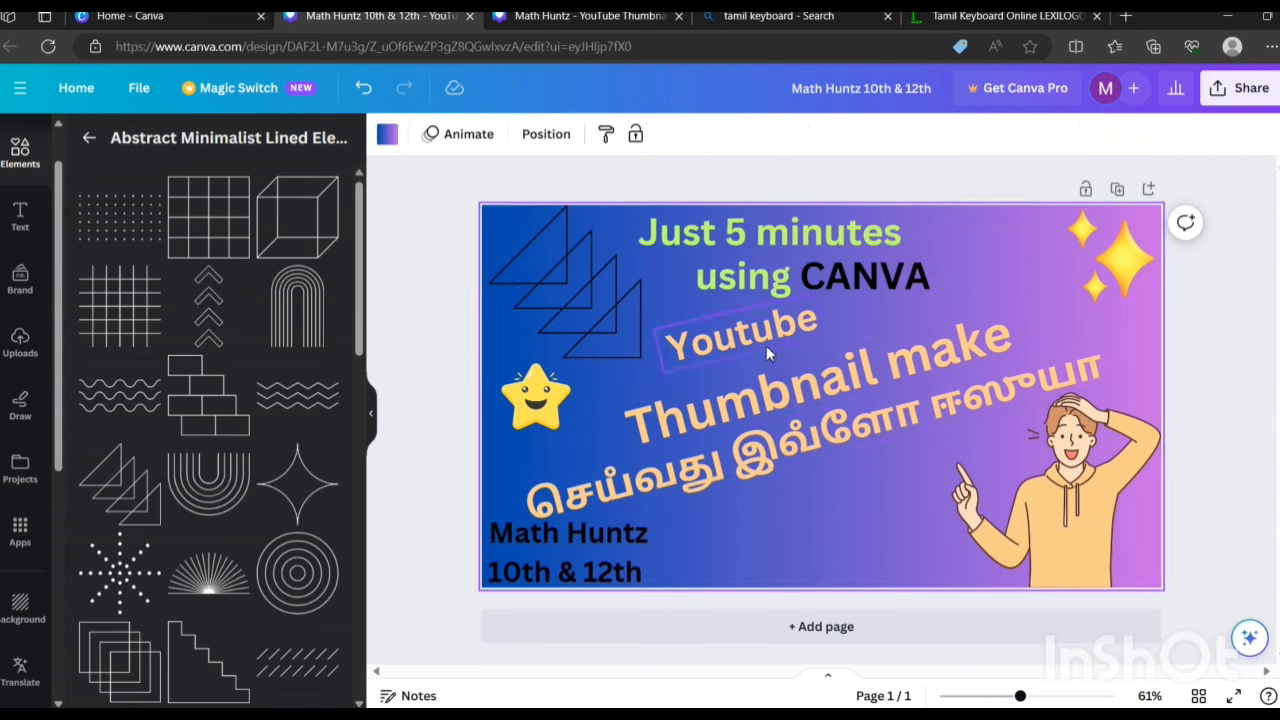
pyautogui.moveTo(765, 344); pyautogui.dragTo(780, 357)
# Rotate "using CANVA" to slant upward like the lines below it and move it right, above "Thumbnail make"
pyautogui.click(890, 285)
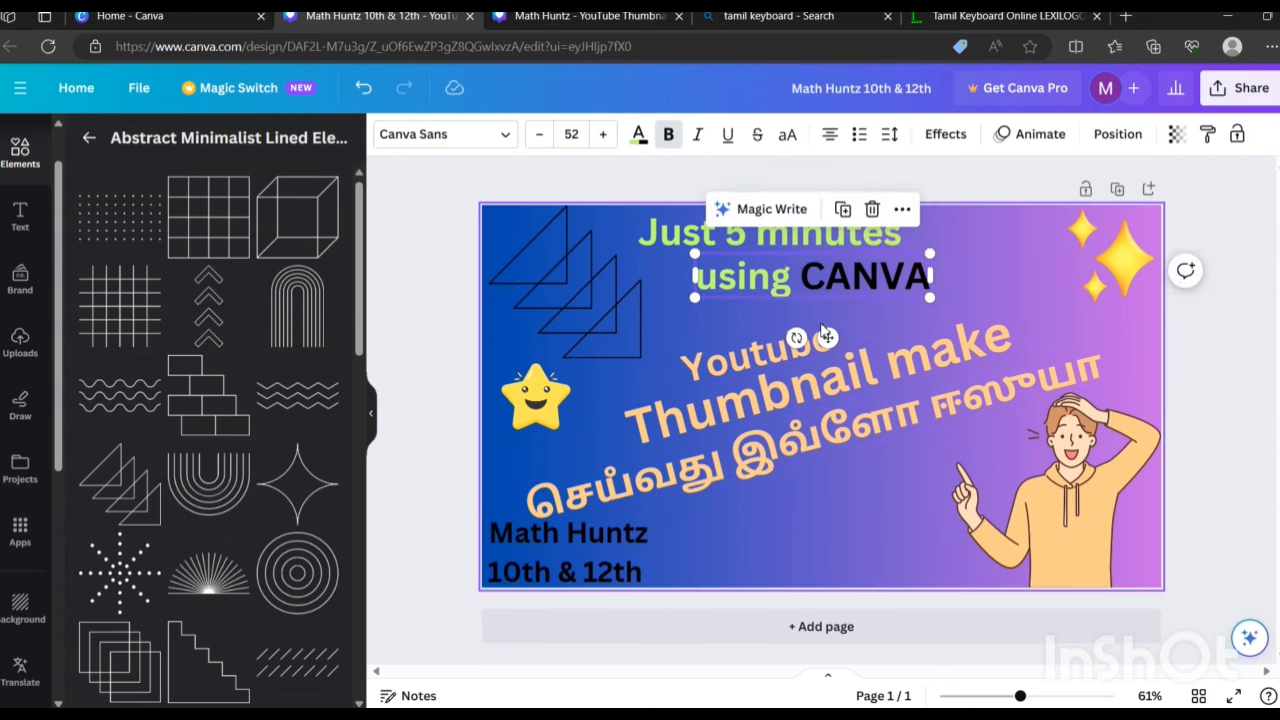
pyautogui.moveTo(796, 337); pyautogui.dragTo(821, 342)
pyautogui.moveTo(834, 268); pyautogui.dragTo(923, 265)
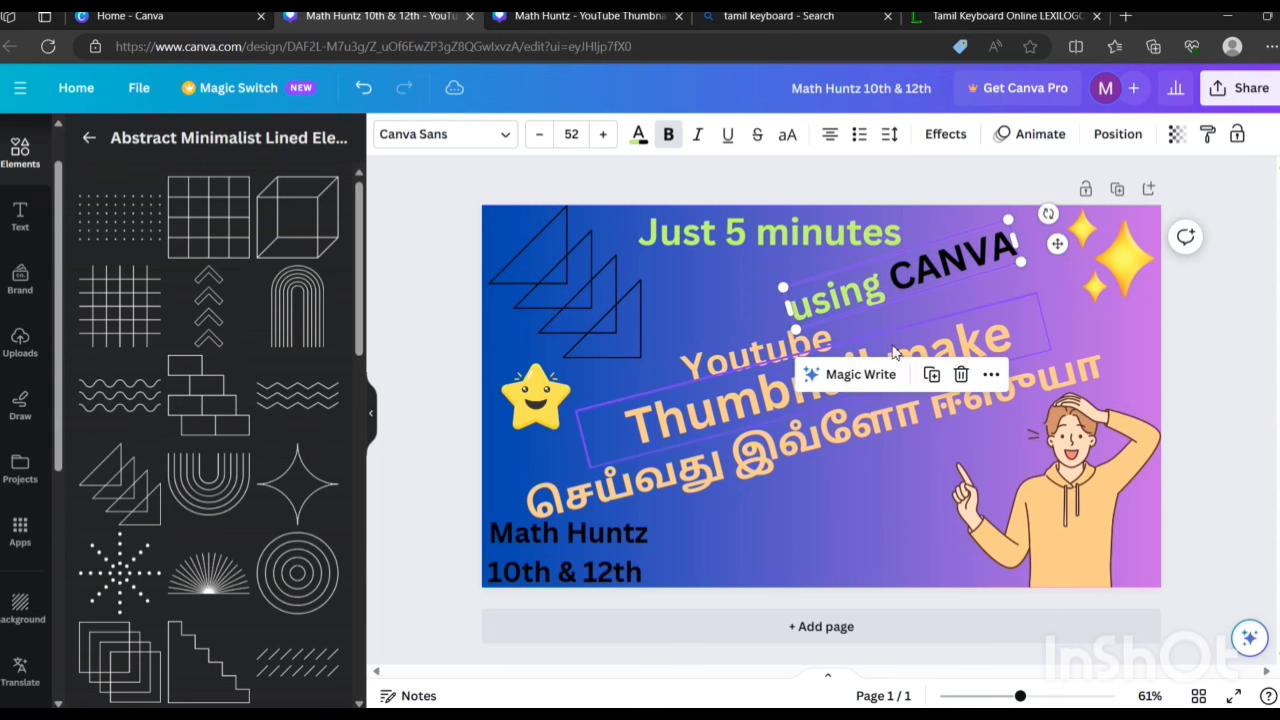
pyautogui.click(741, 320)
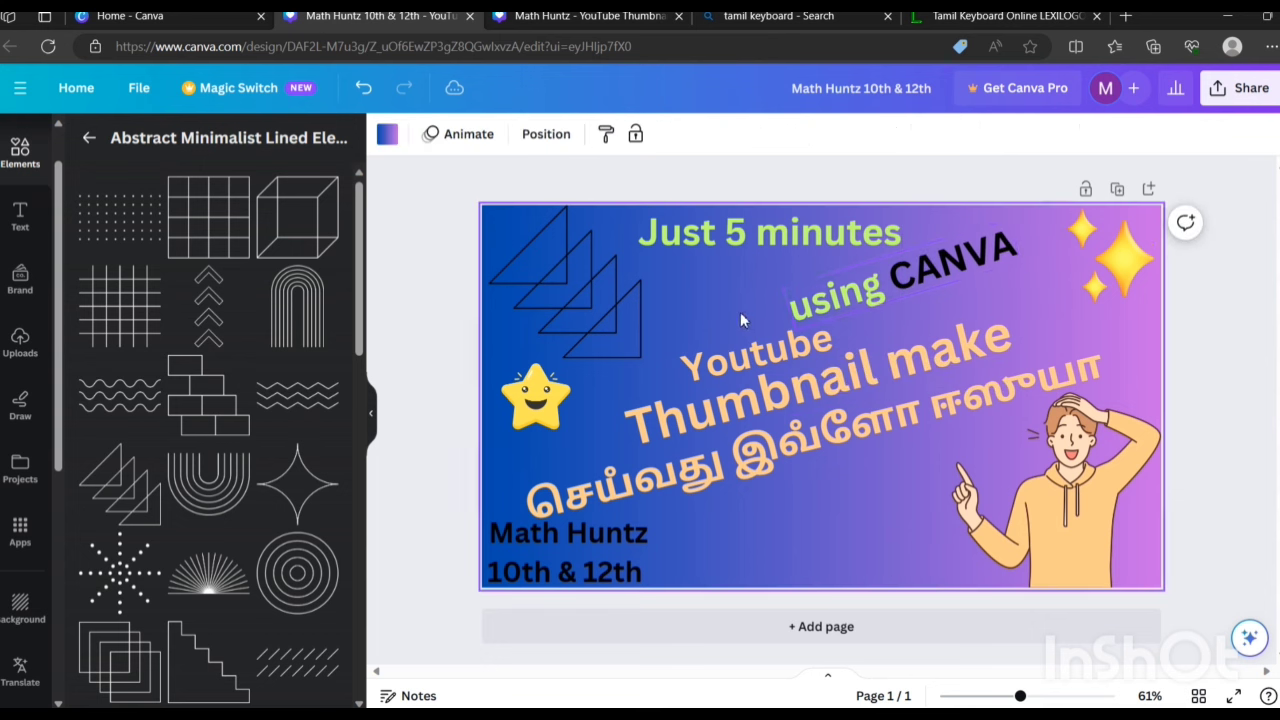
pyautogui.click(845, 296)
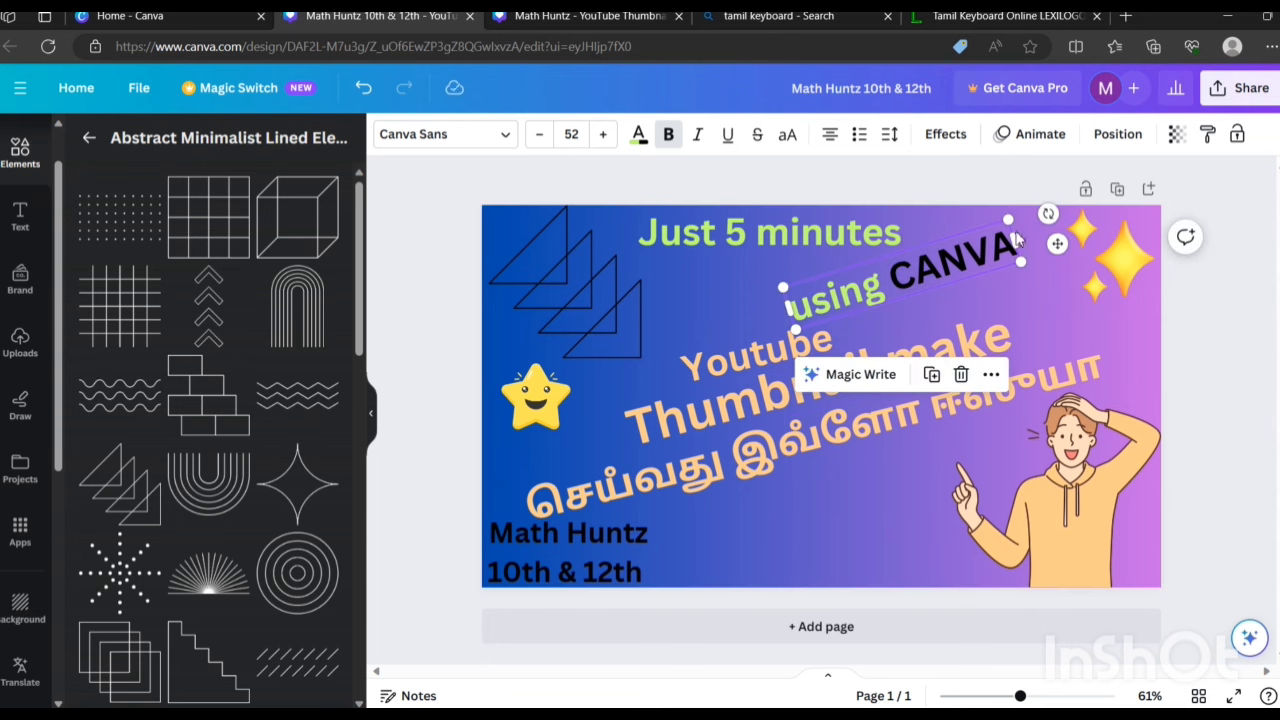
pyautogui.moveTo(1050, 214); pyautogui.dragTo(1050, 222)
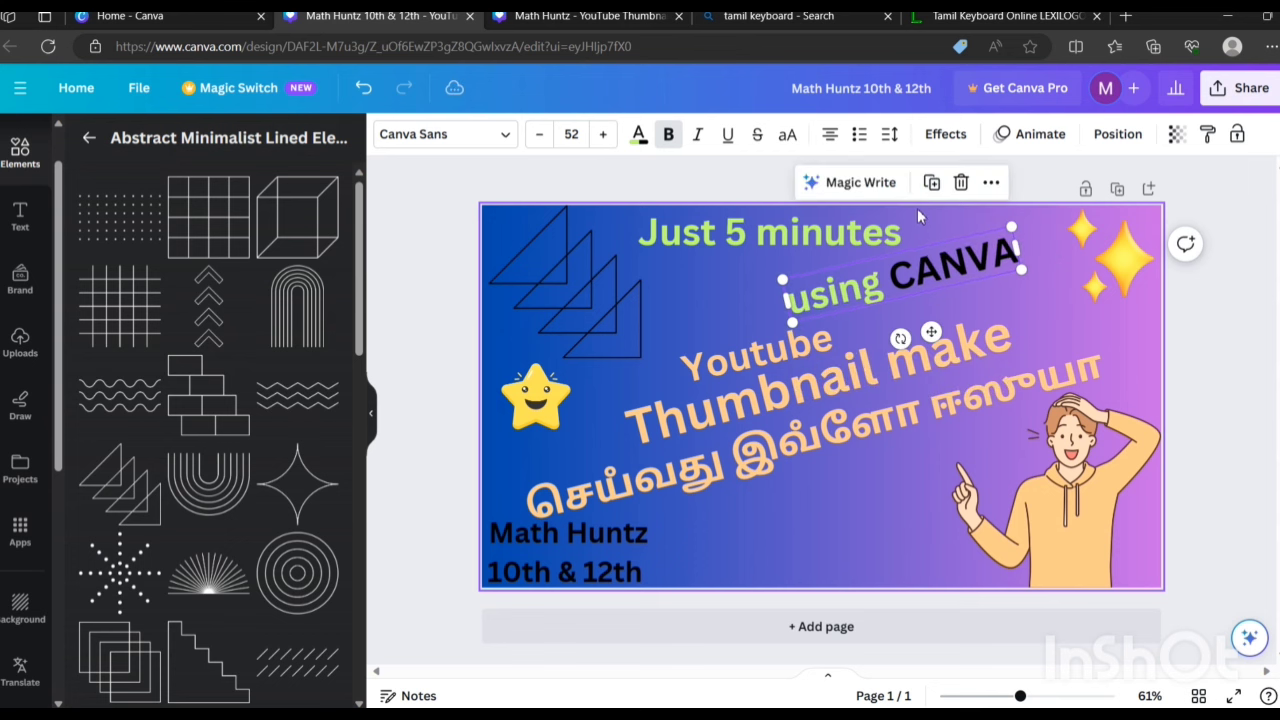
# Rotate "Just 5 minutes" to the same upward slant, lower it slightly, and tuck "using CANVA" close beneath it
pyautogui.click(857, 230)
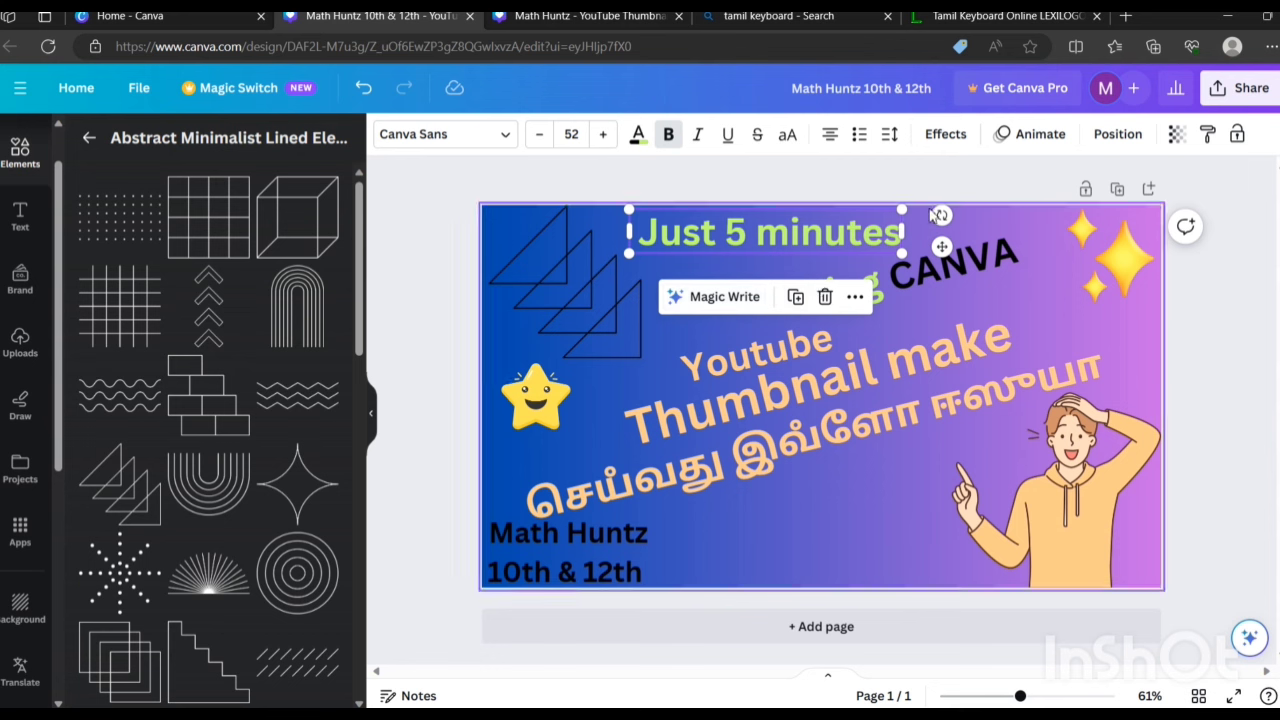
pyautogui.moveTo(941, 217); pyautogui.dragTo(924, 186)
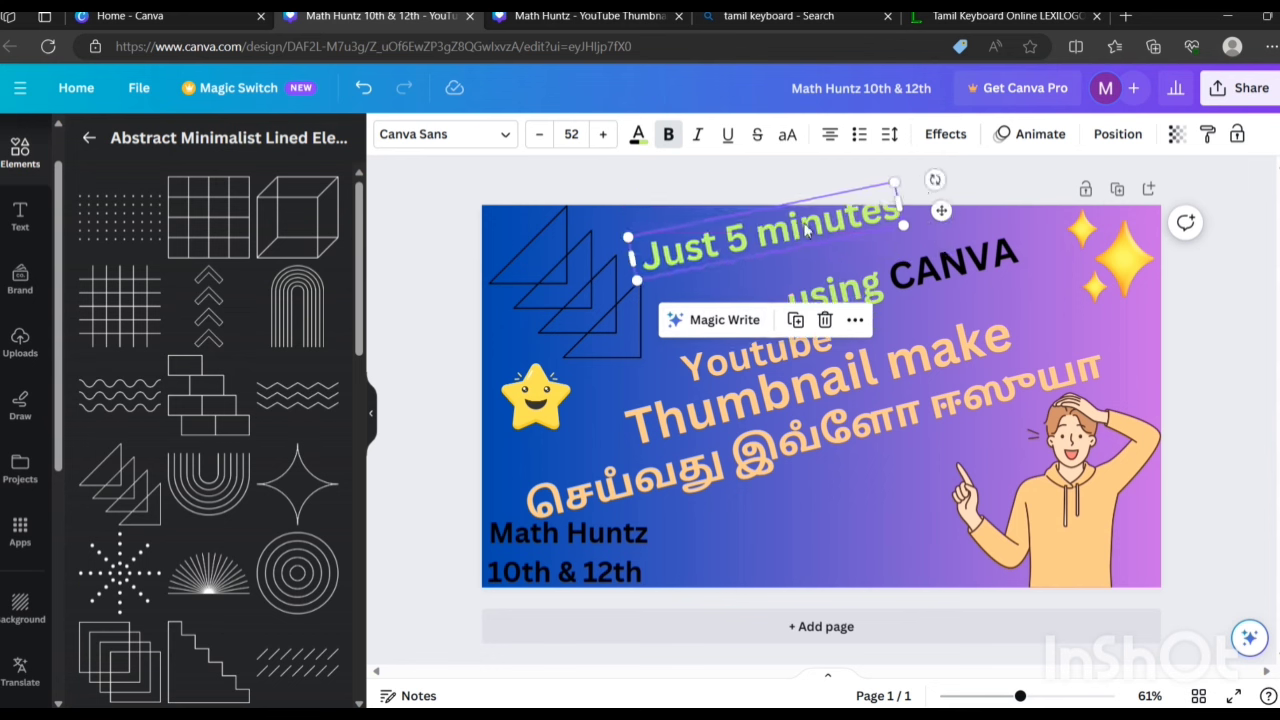
pyautogui.moveTo(806, 229); pyautogui.dragTo(822, 245)
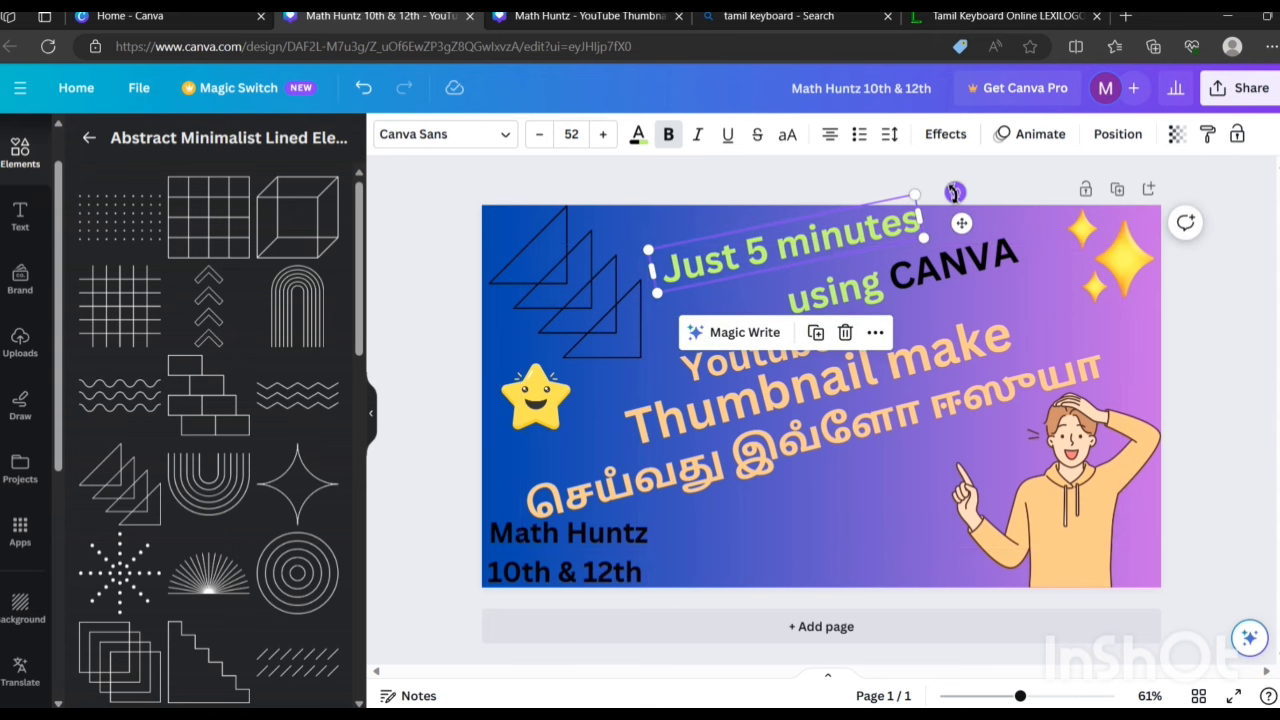
pyautogui.moveTo(954, 192); pyautogui.dragTo(943, 186)
pyautogui.moveTo(862, 224); pyautogui.dragTo(876, 236)
pyautogui.moveTo(876, 304); pyautogui.dragTo(808, 329)
pyautogui.moveTo(797, 275); pyautogui.dragTo(793, 307)
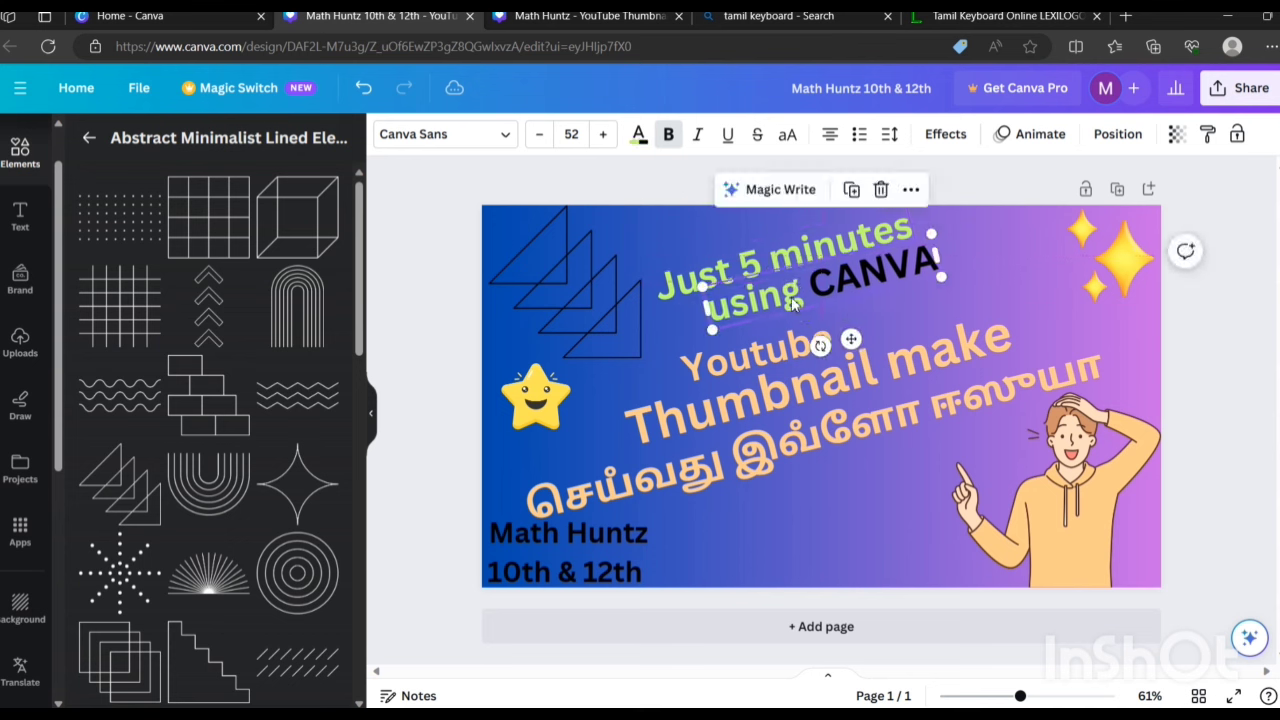
# Add a question mark to the end of the Tamil line and widen its text box to fit on one line
pyautogui.click(1012, 399)
pyautogui.doubleClick(1104, 362)
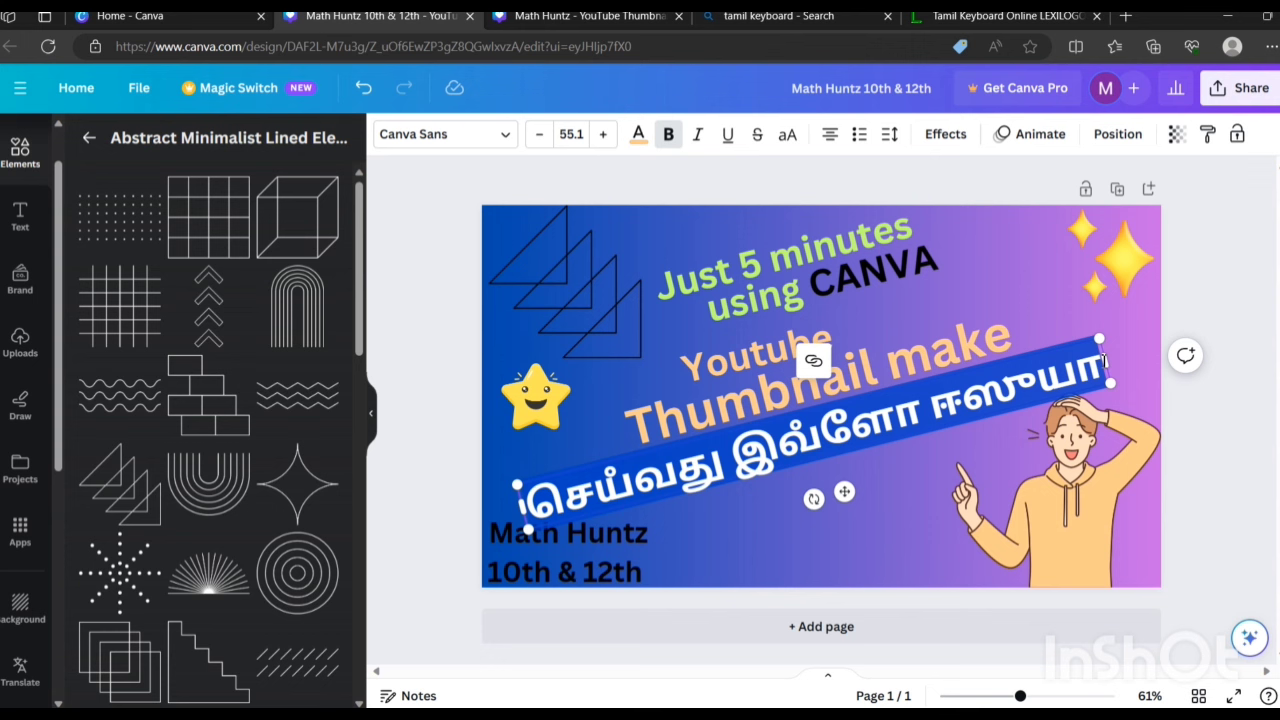
pyautogui.click(1104, 362)
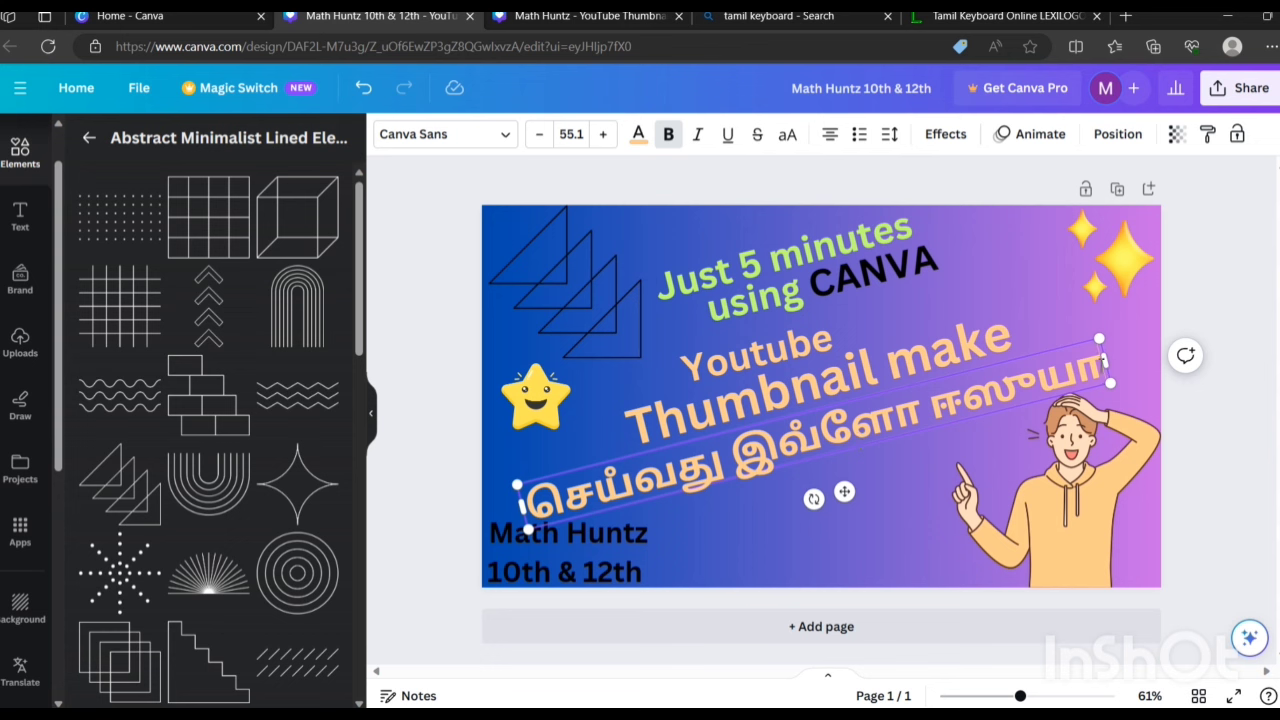
pyautogui.write('<')
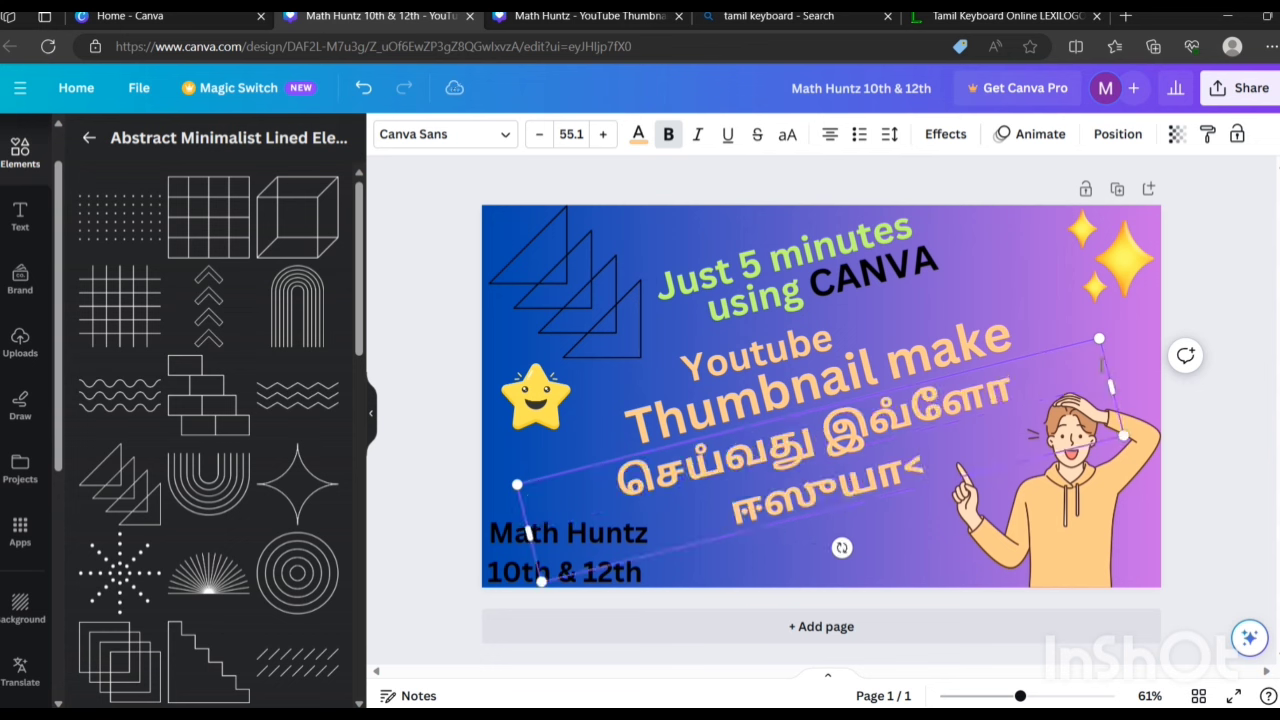
pyautogui.press('BackSpace')
pyautogui.write('?')
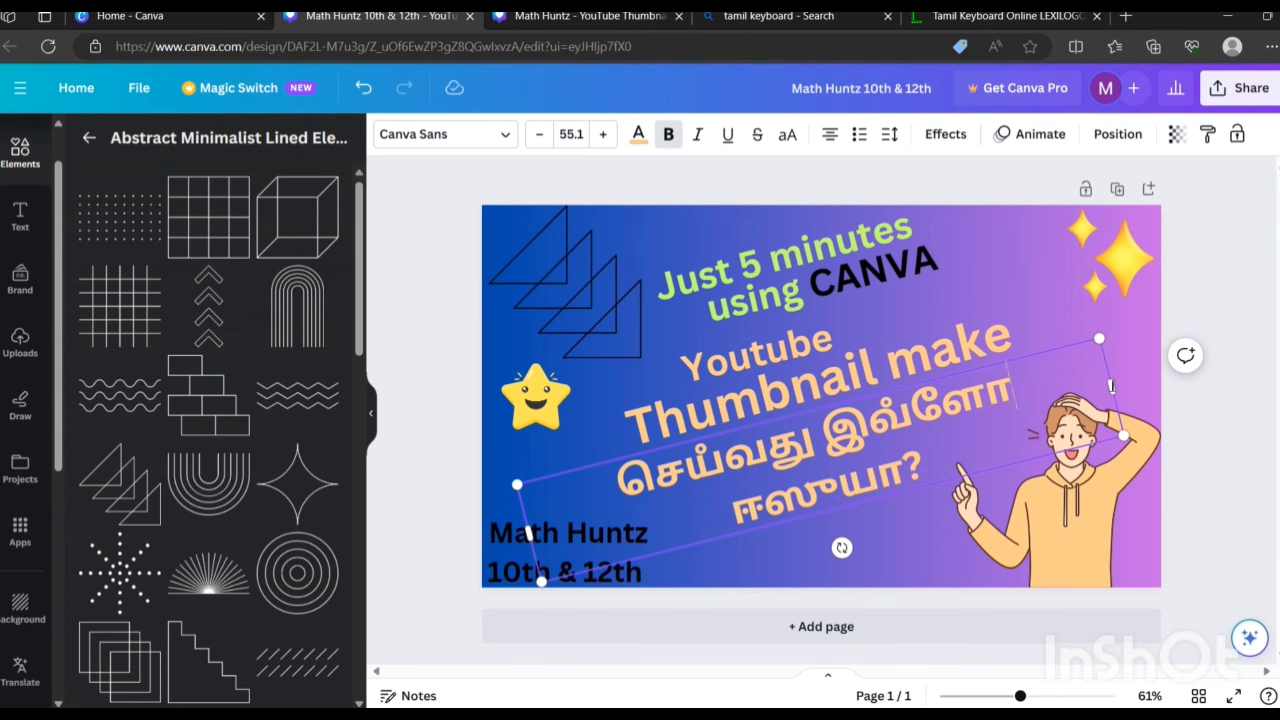
pyautogui.moveTo(1130, 382); pyautogui.dragTo(1146, 366)
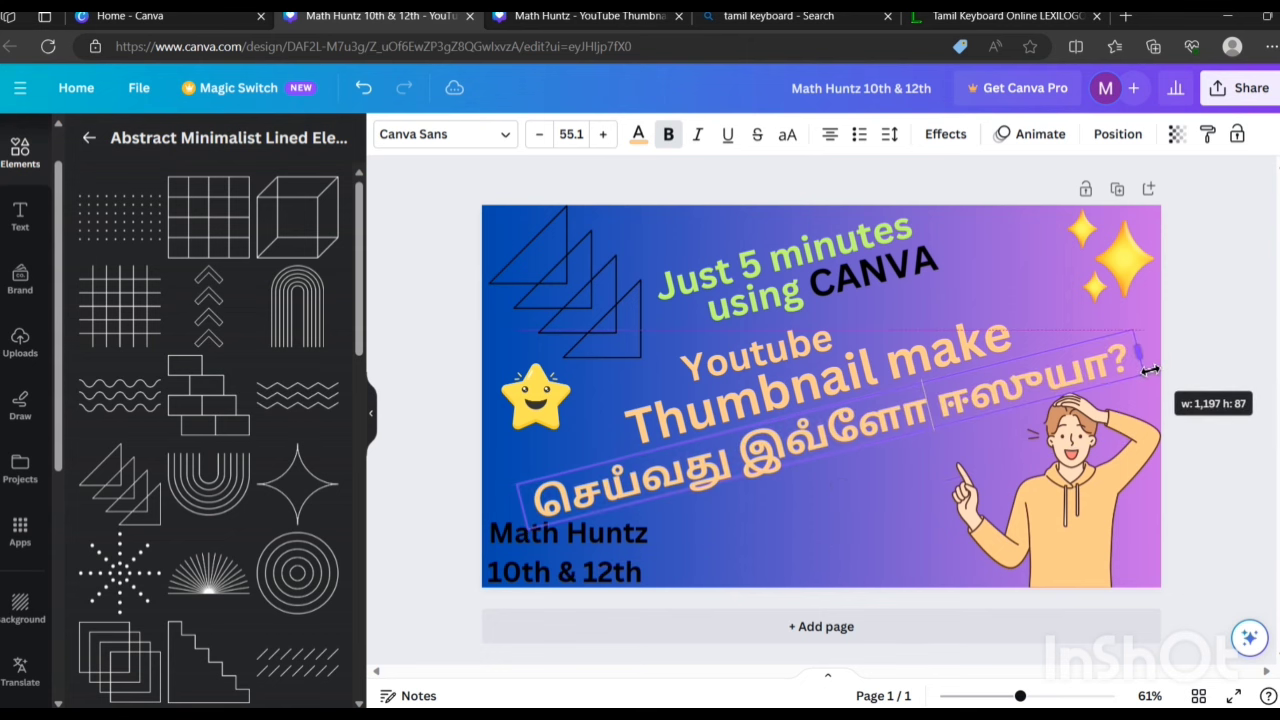
pyautogui.click(885, 531)
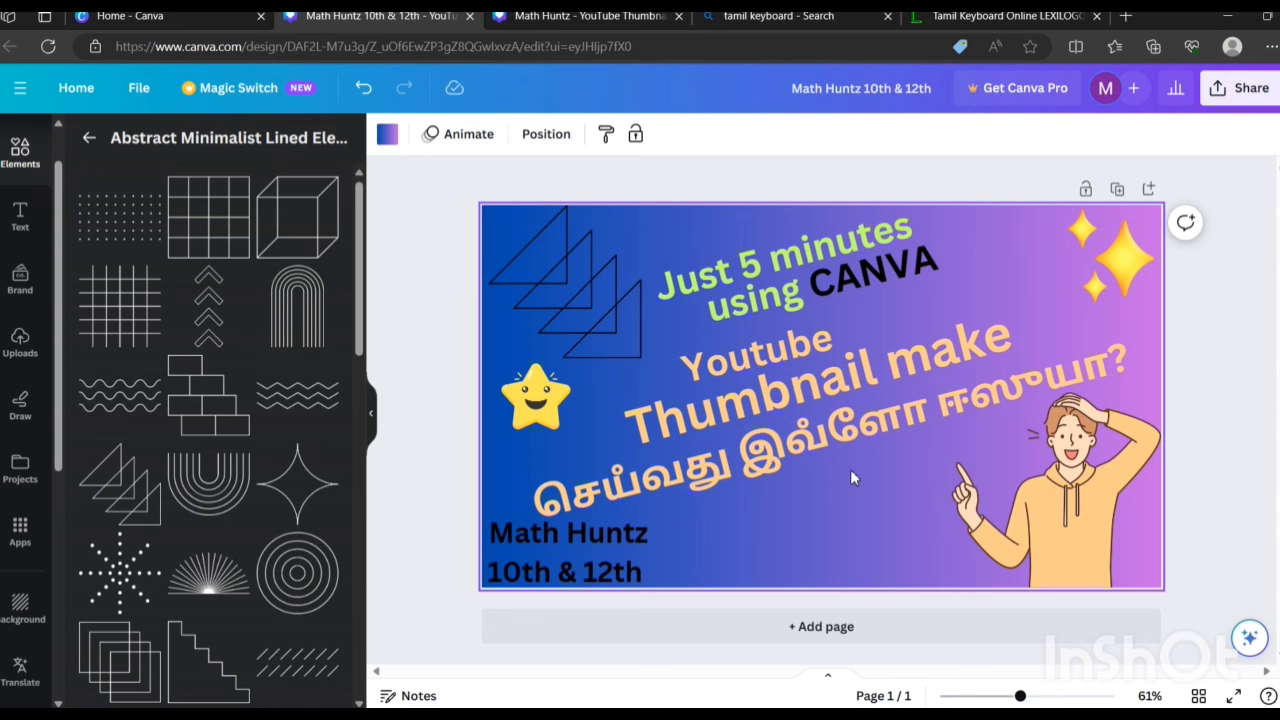
# Browse the element categories and look through the Textured Halftone Elements collection
pyautogui.click(88, 137)
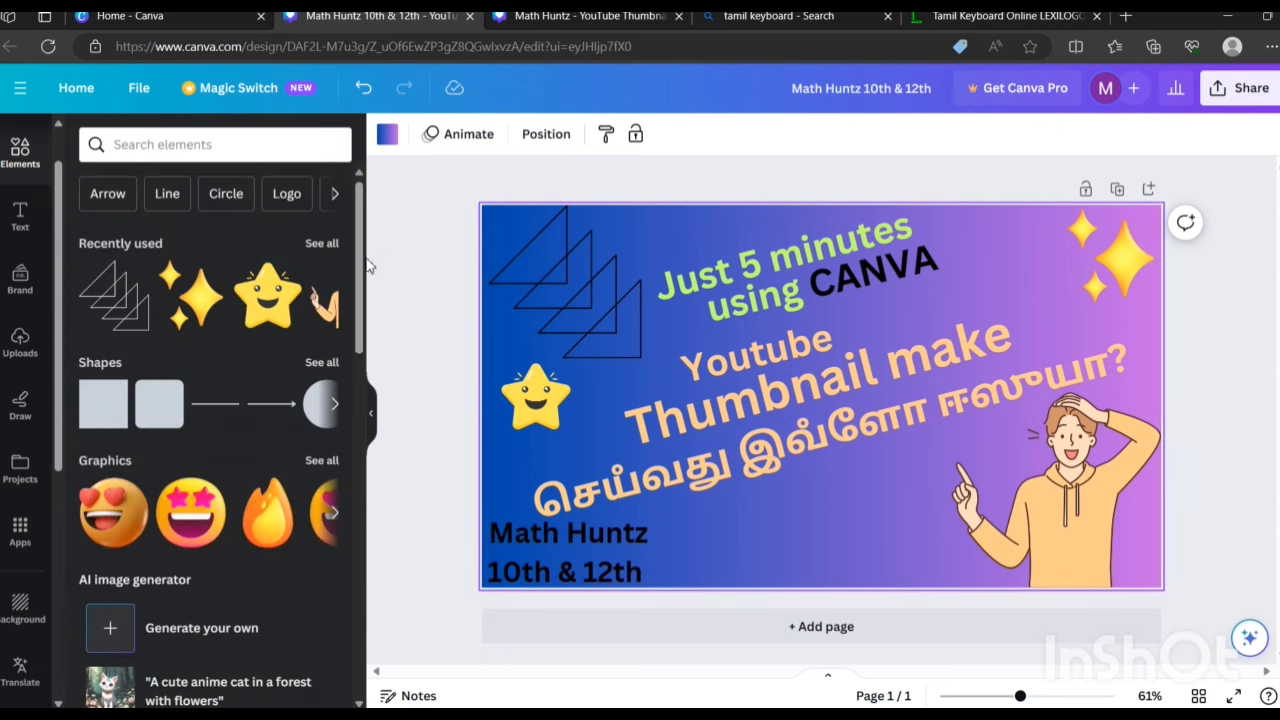
pyautogui.moveTo(369, 265); pyautogui.dragTo(369, 497)
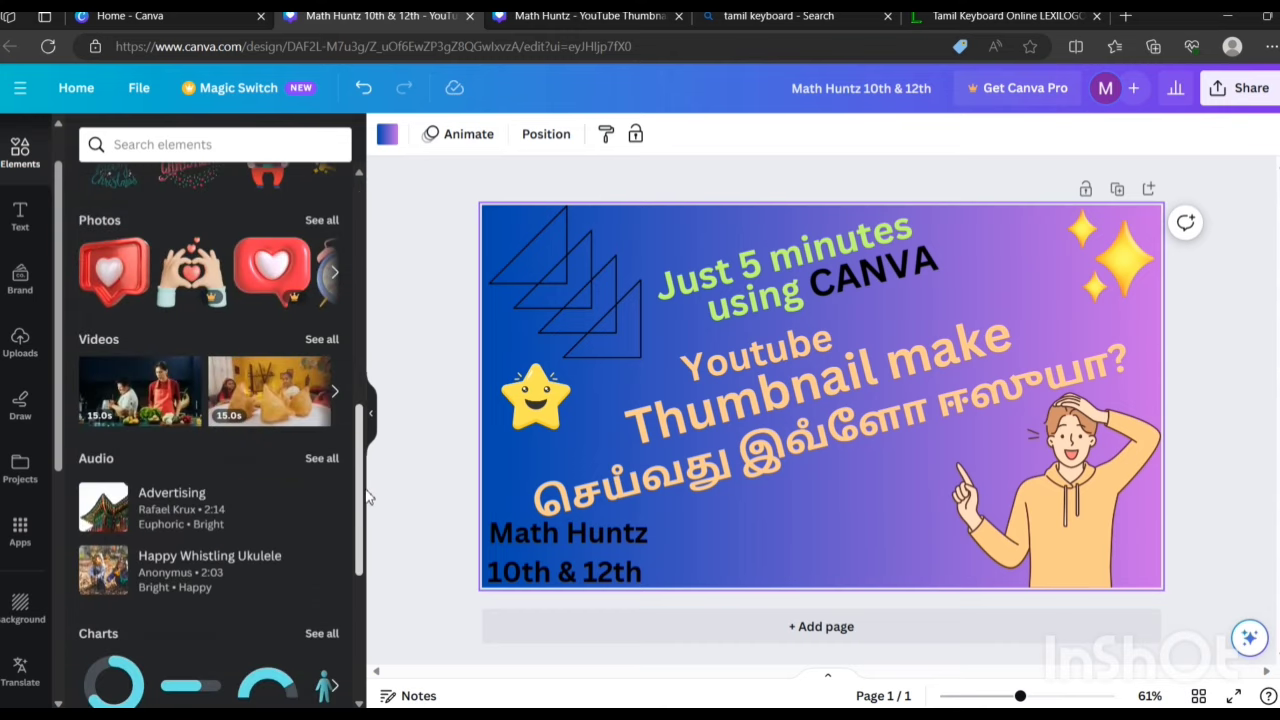
pyautogui.moveTo(360, 430); pyautogui.dragTo(378, 333)
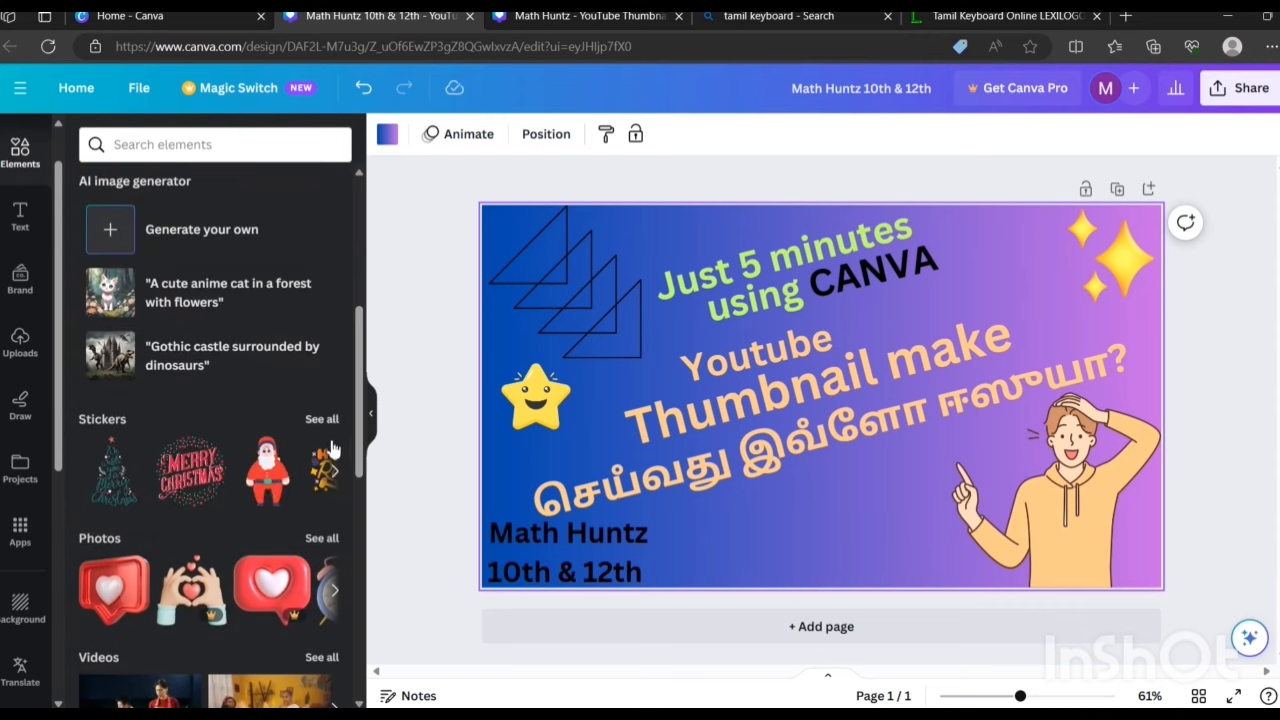
pyautogui.moveTo(362, 433); pyautogui.dragTo(390, 652)
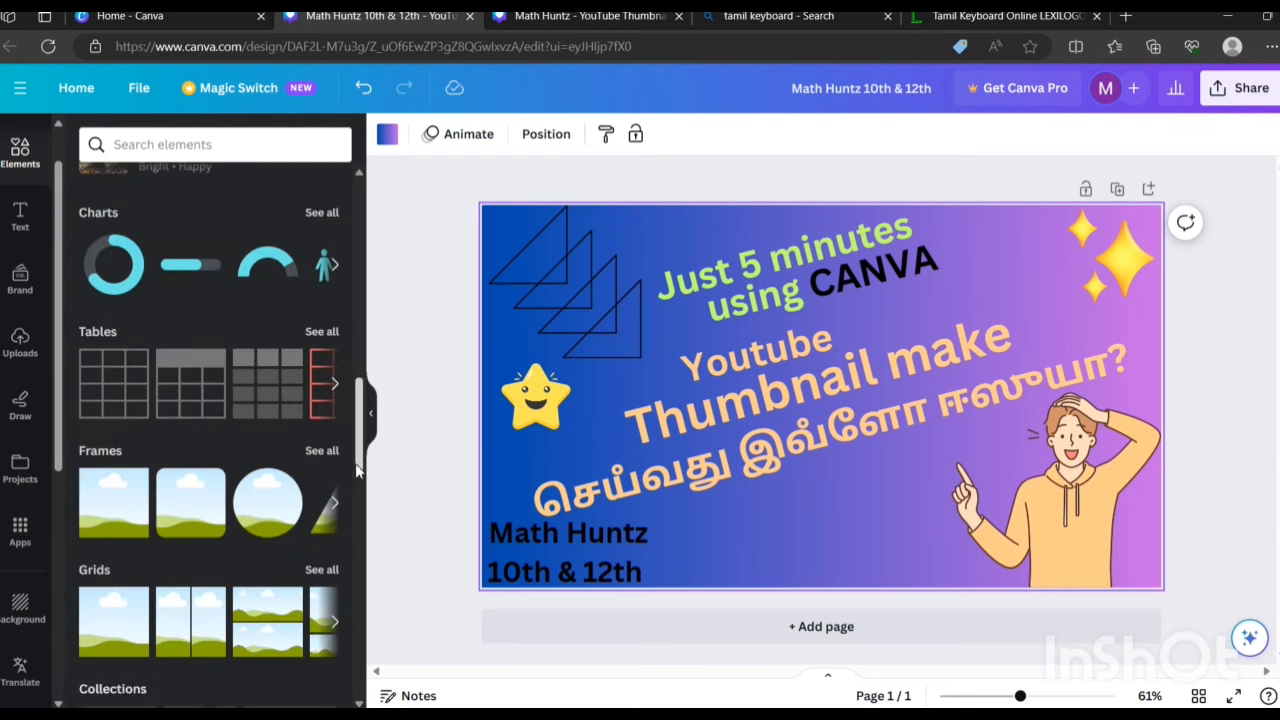
pyautogui.moveTo(363, 420); pyautogui.dragTo(371, 543)
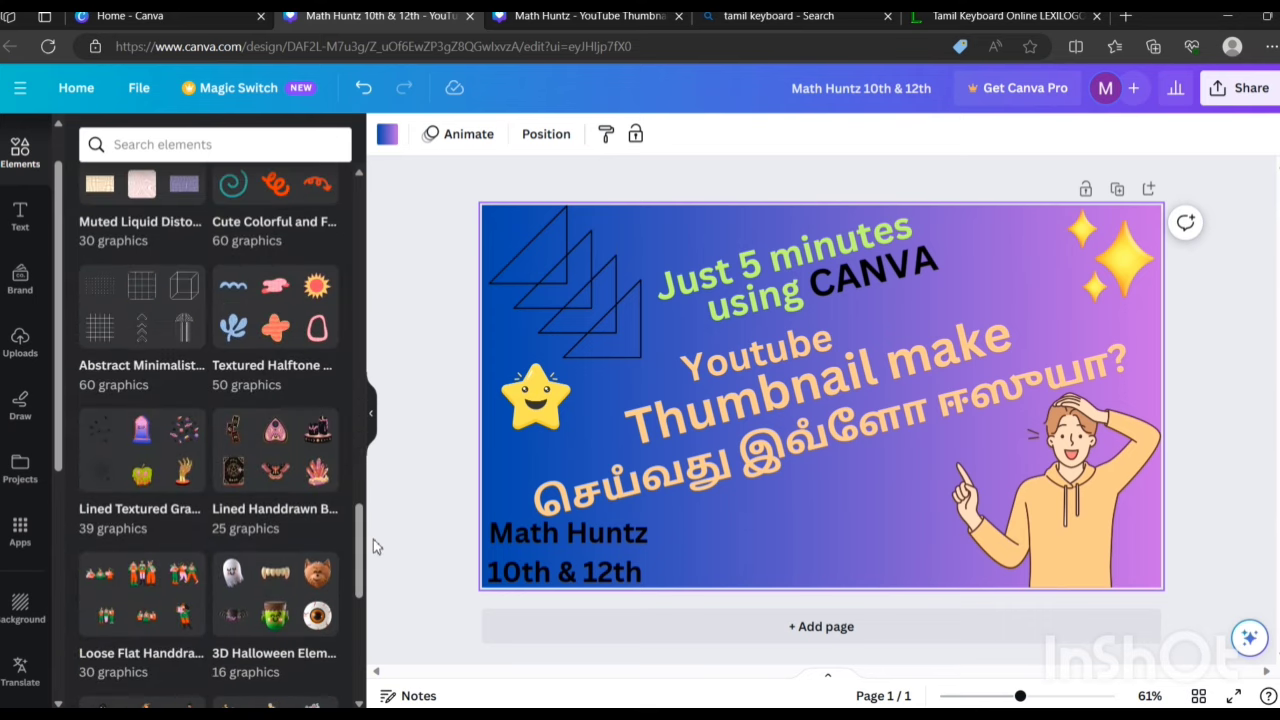
pyautogui.click(295, 346)
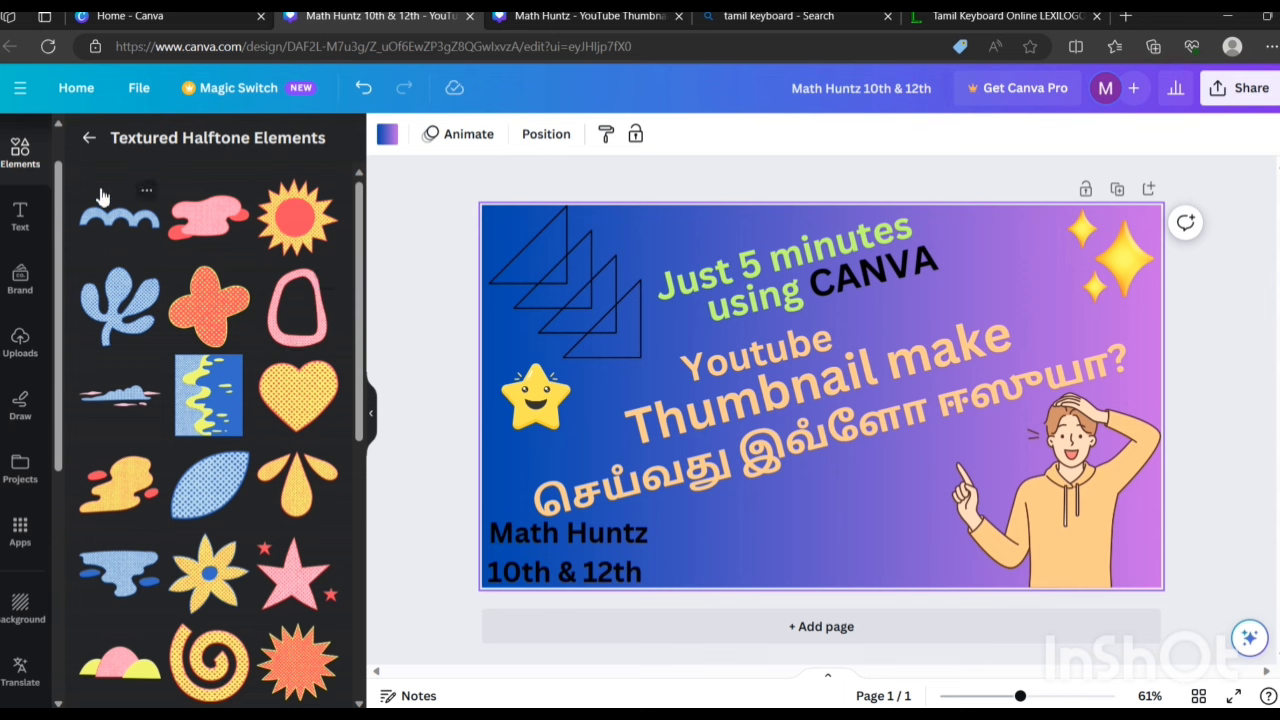
pyautogui.click(92, 137)
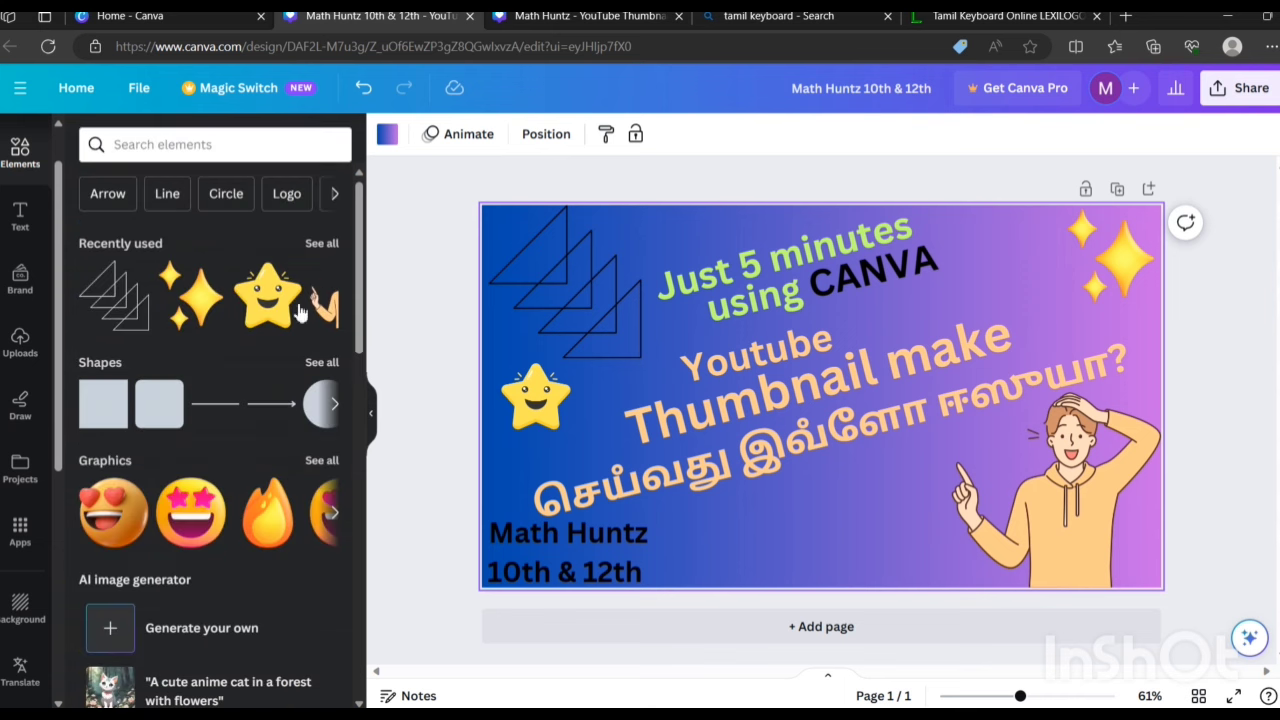
pyautogui.moveTo(352, 317); pyautogui.dragTo(381, 628)
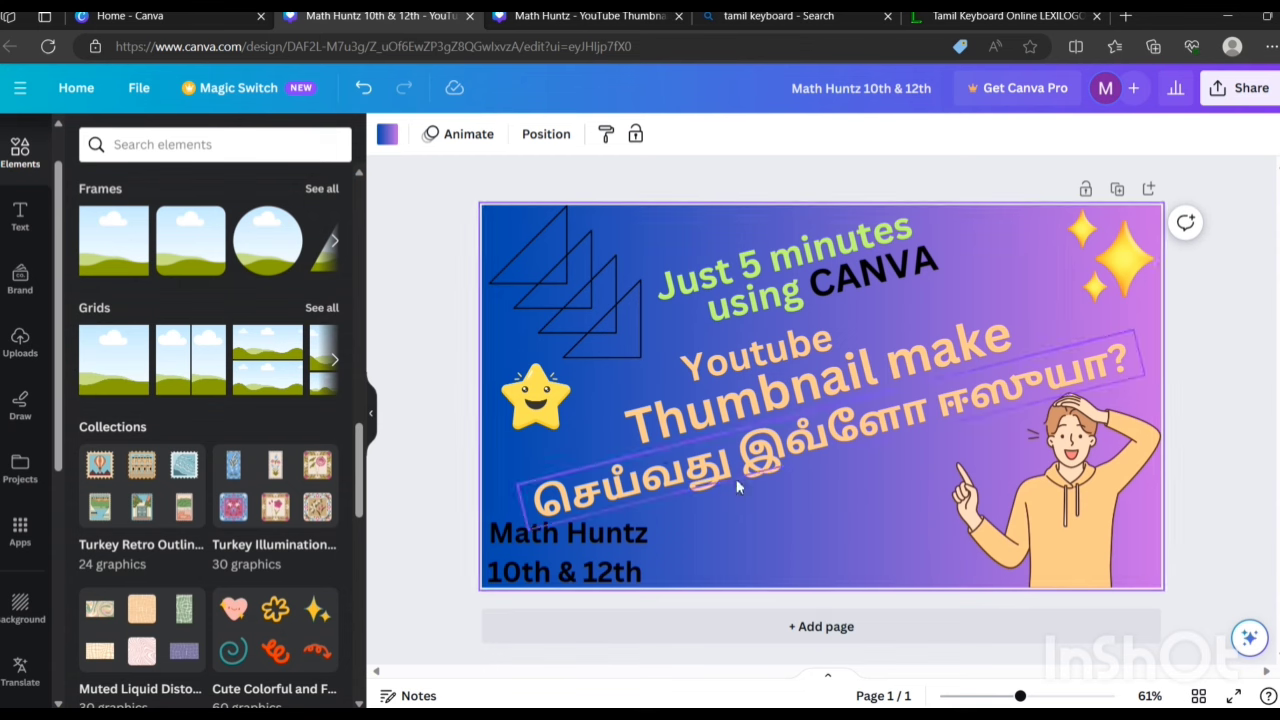
pyautogui.moveTo(357, 497); pyautogui.dragTo(386, 254)
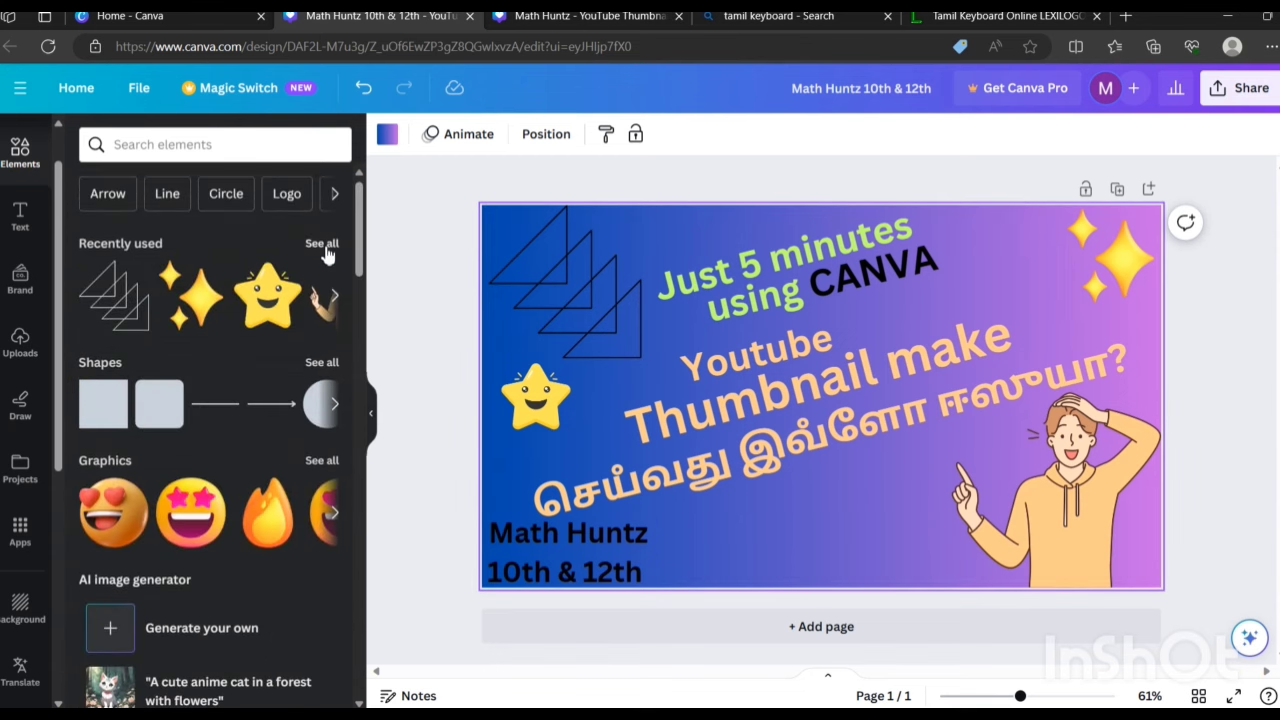
# Add the recently used radiating-lines triangle graphic and shrink it into the page's lower-left corner over "Math Huntz 10th & 12th"
pyautogui.click(324, 248)
pyautogui.click(213, 350)
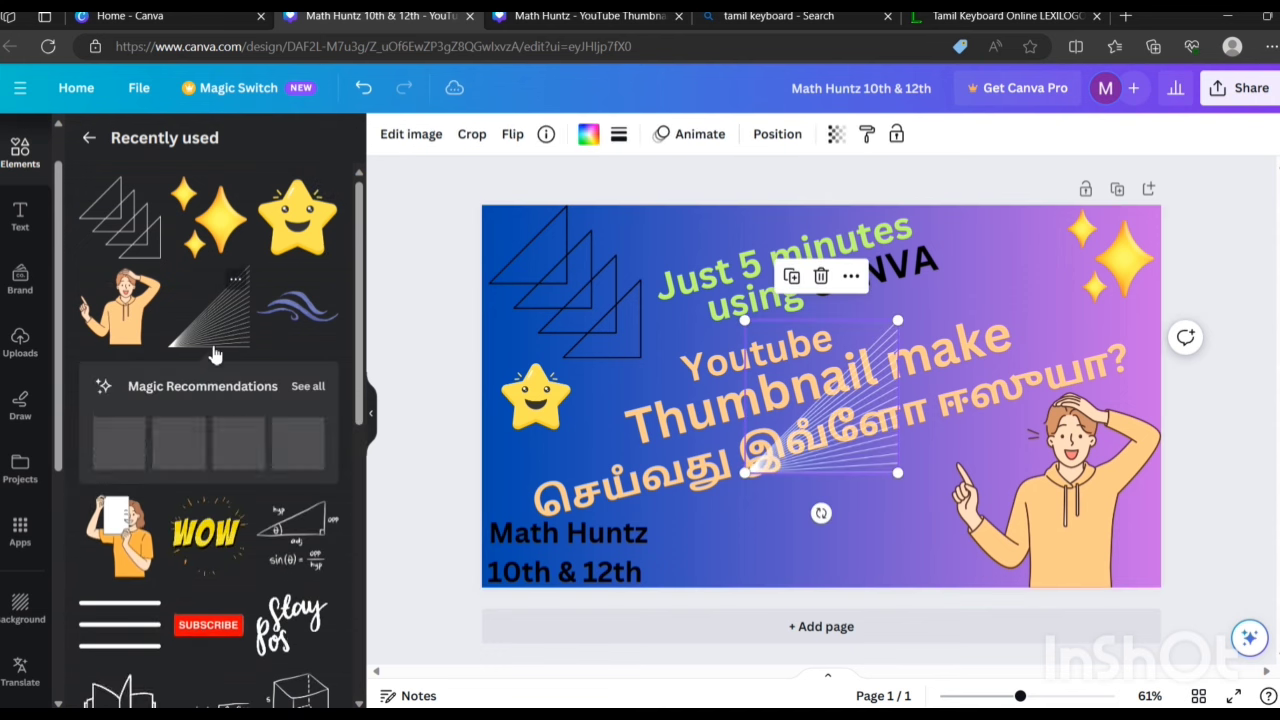
pyautogui.moveTo(839, 445); pyautogui.dragTo(577, 555)
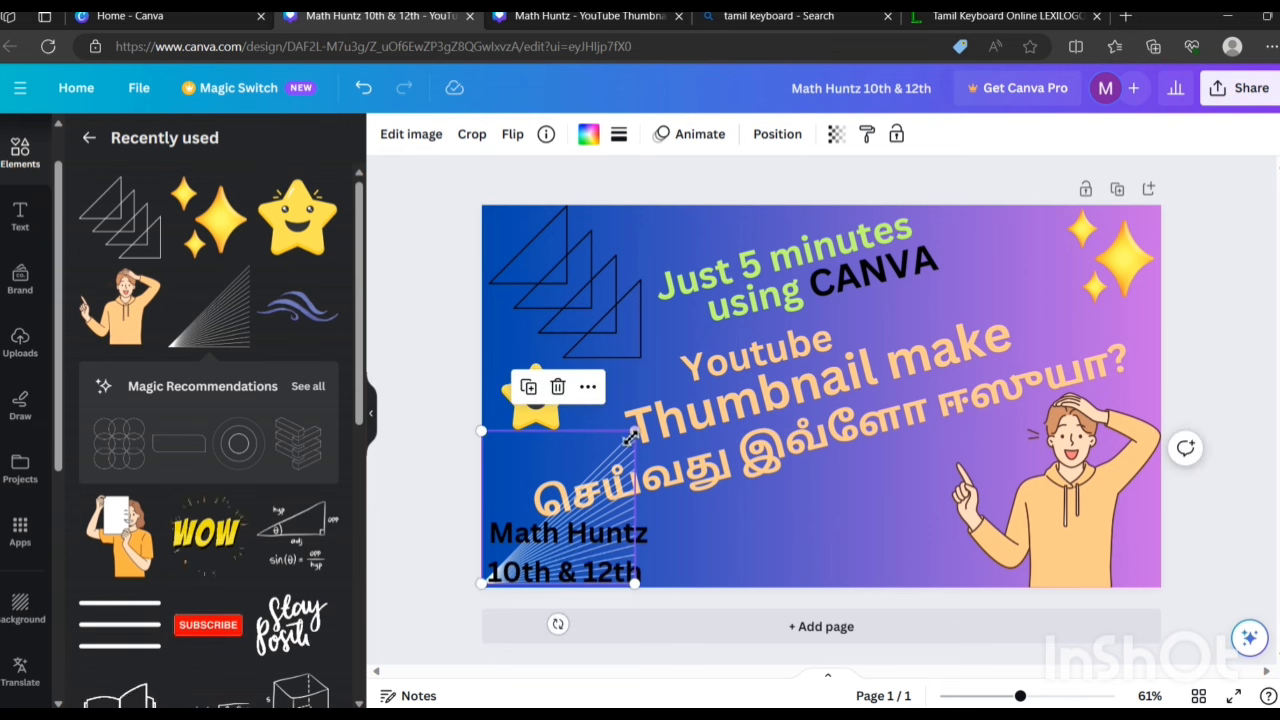
pyautogui.moveTo(636, 436); pyautogui.dragTo(593, 537)
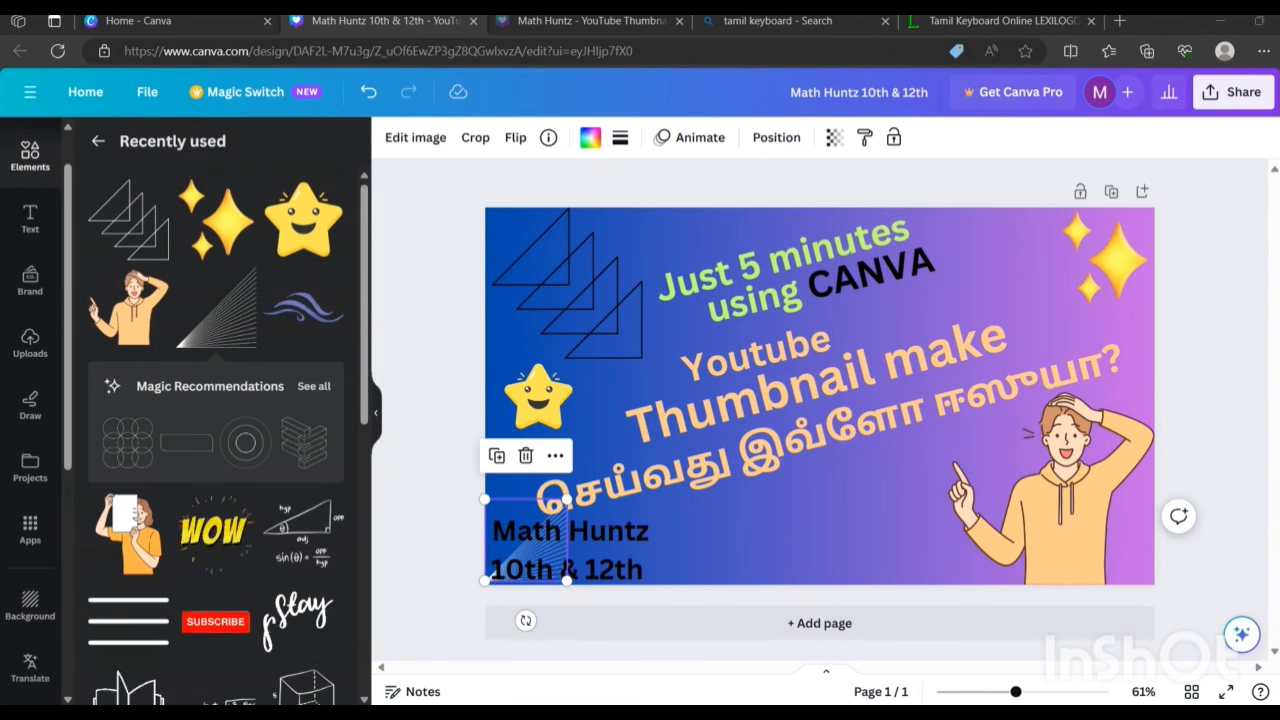
pyautogui.click(773, 530)
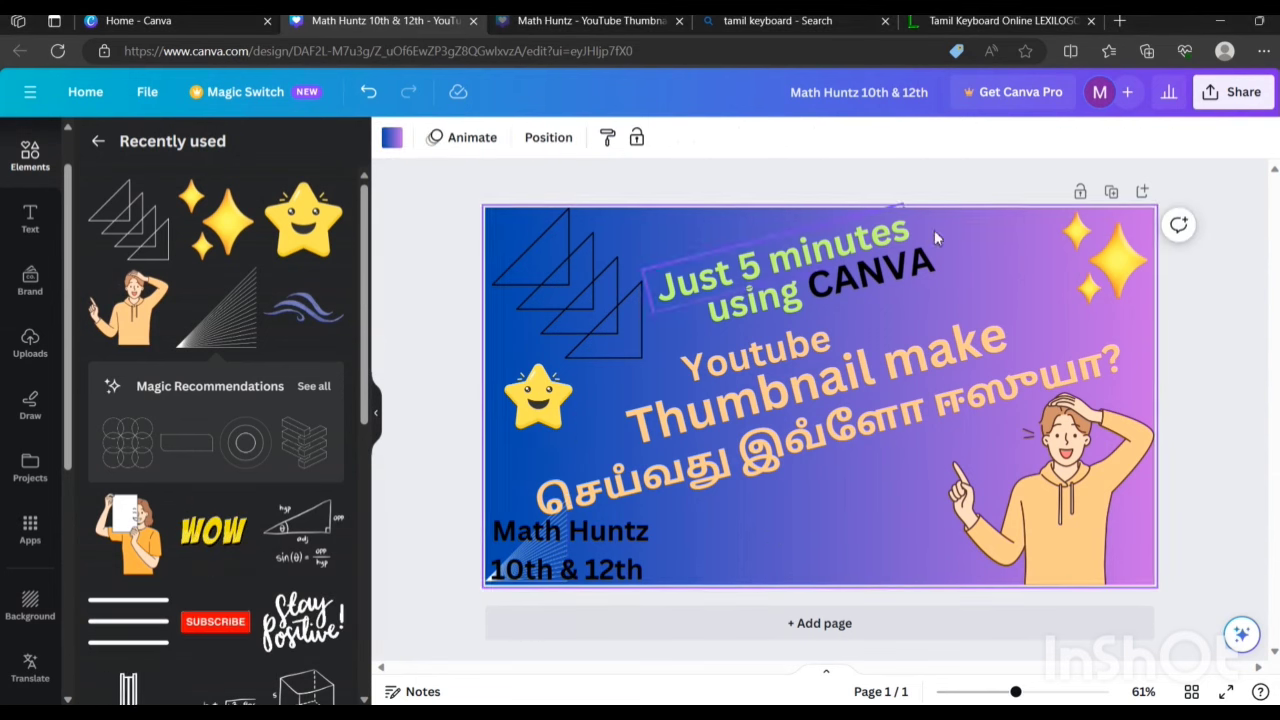
pyautogui.click(1156, 170)
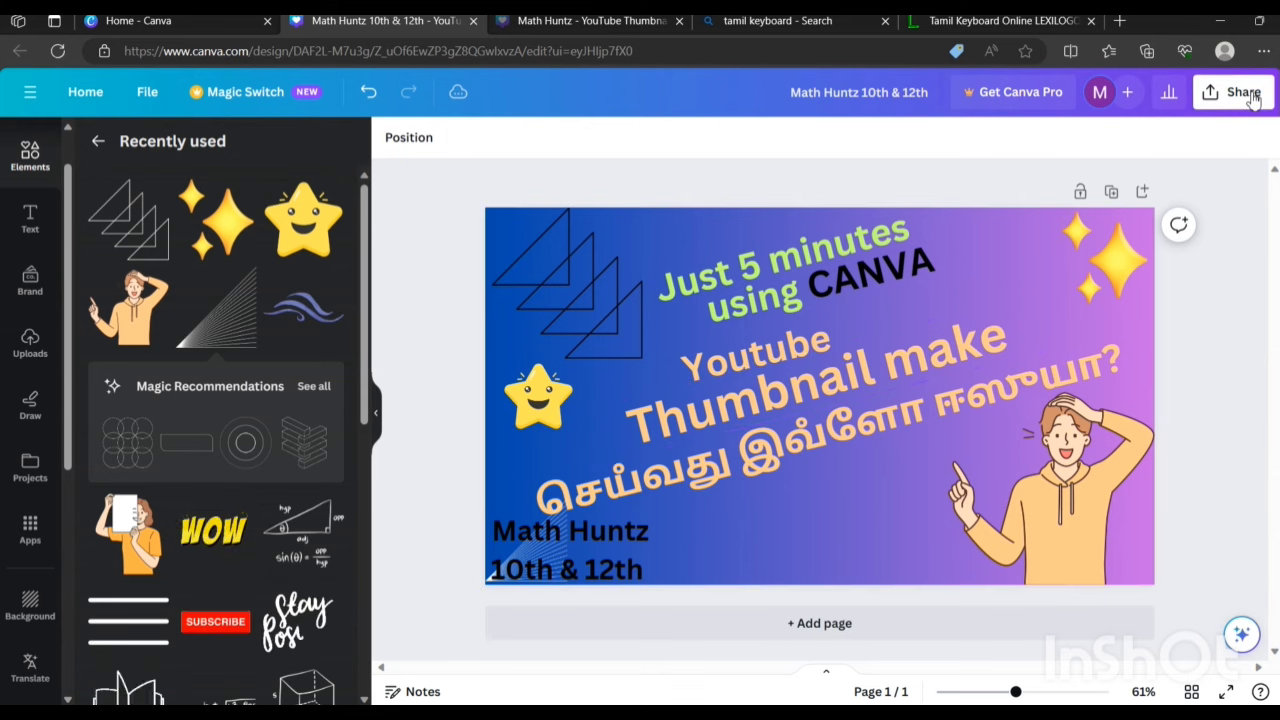
# Download the design as a 1,280 × 720 px PNG and open the downloaded file "Math Huntz 10th & 12th.png"
pyautogui.click(1252, 97)
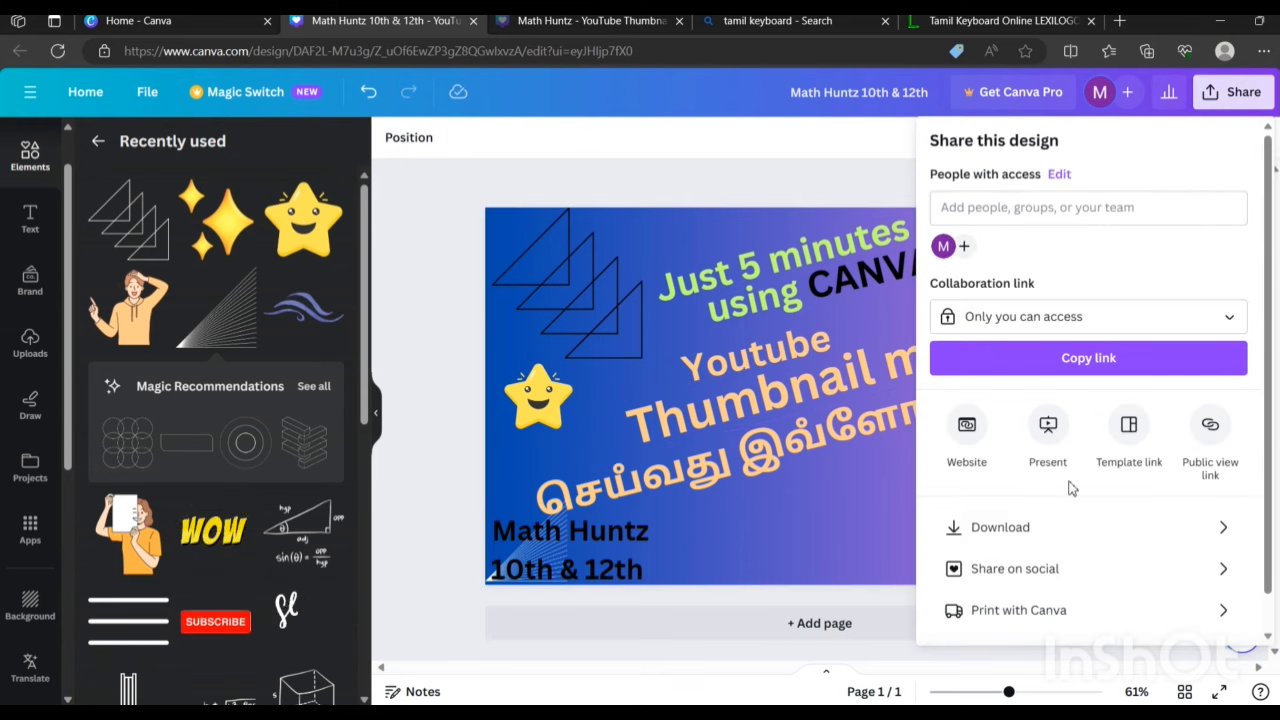
pyautogui.click(1052, 530)
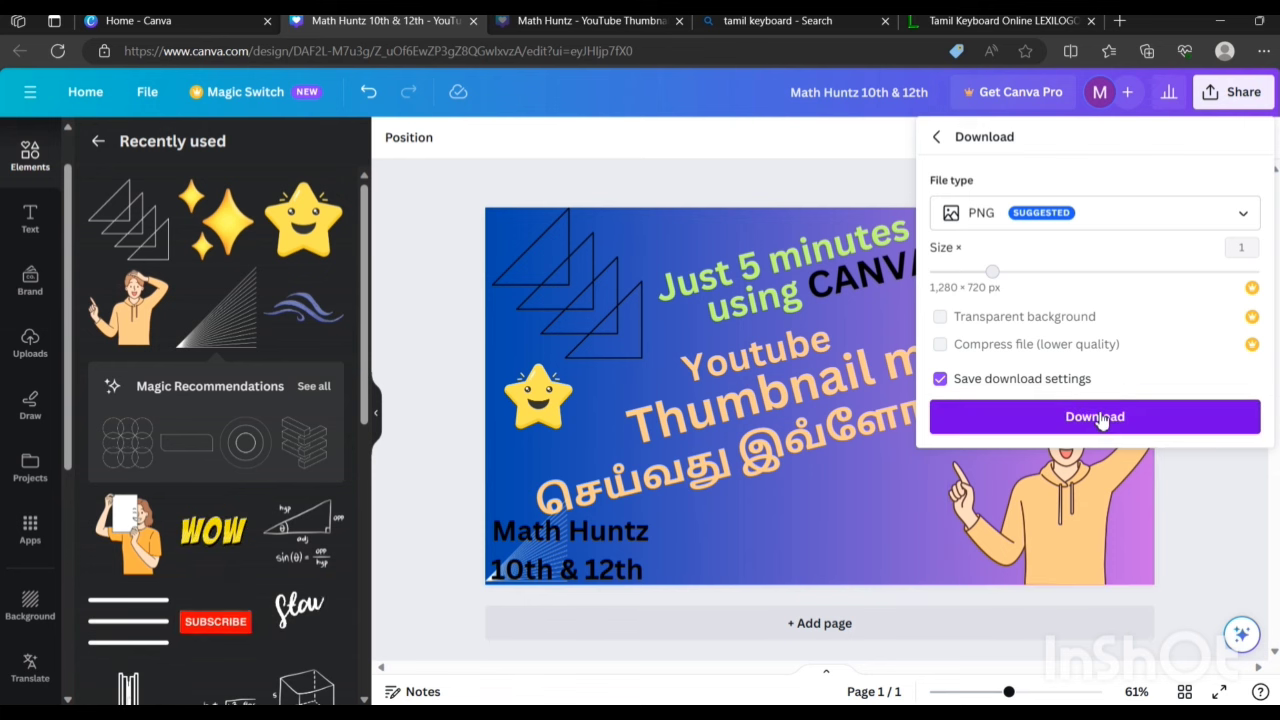
pyautogui.click(1101, 419)
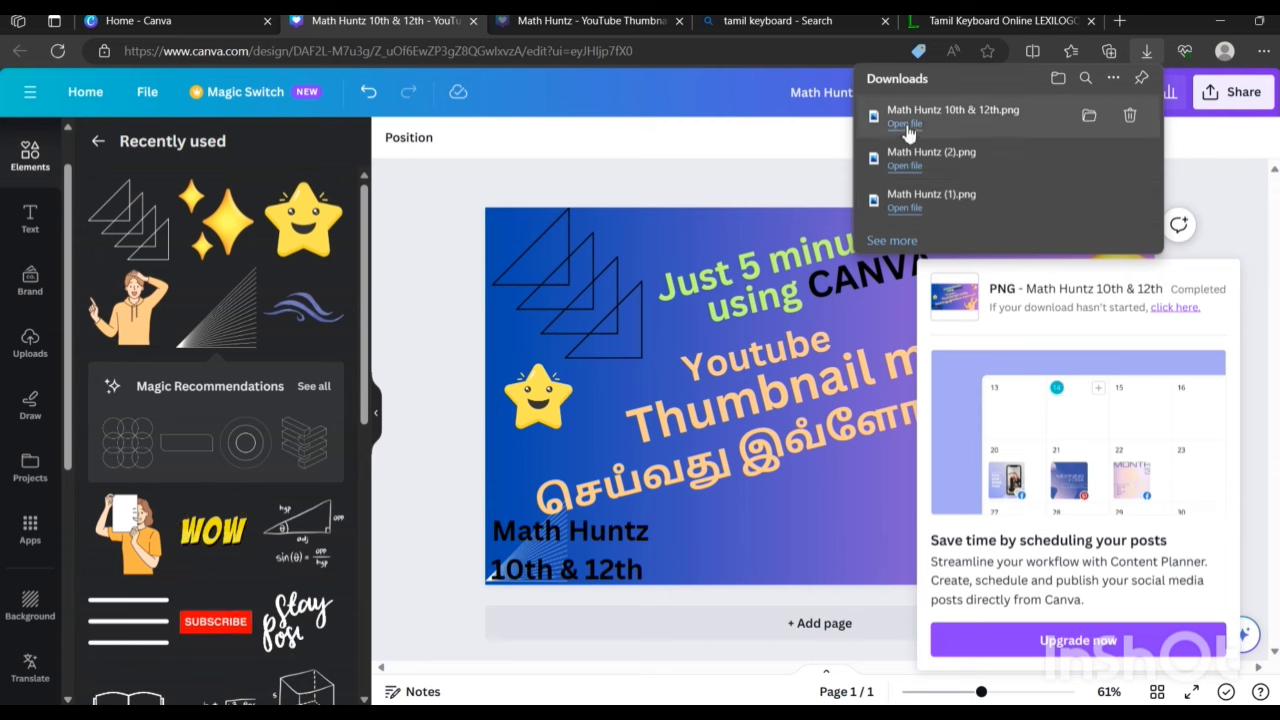
pyautogui.click(904, 124)
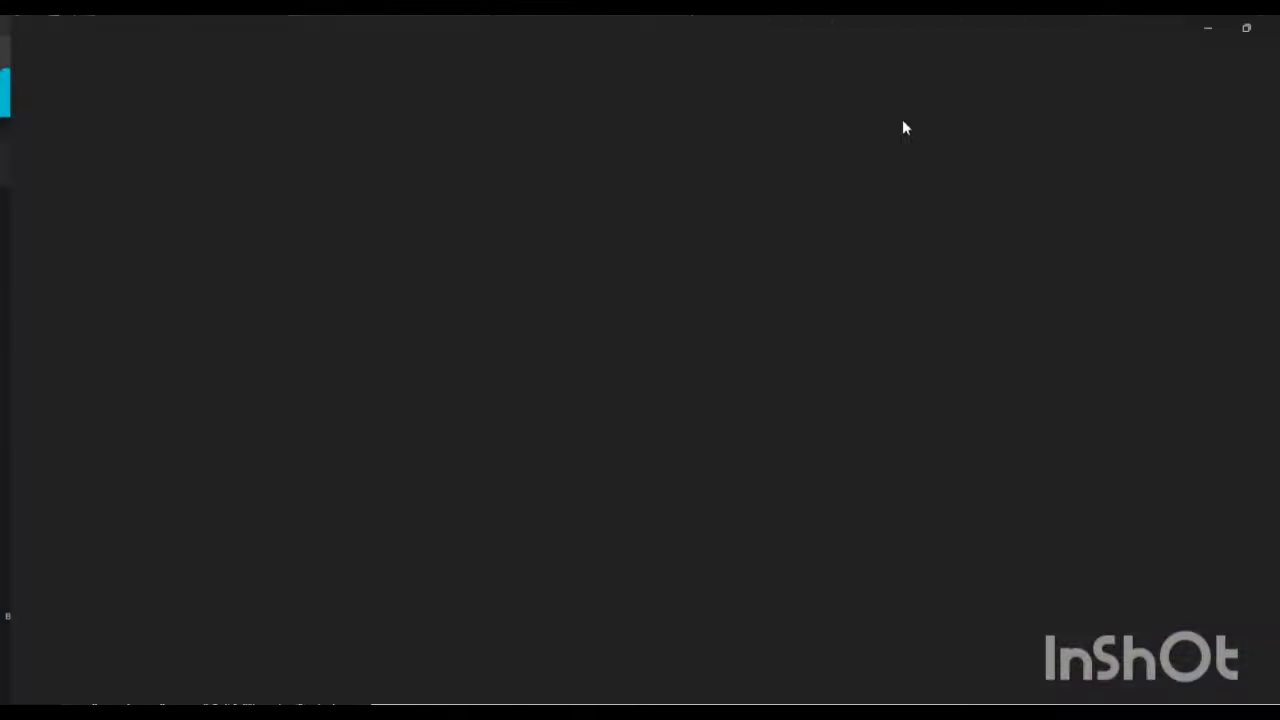